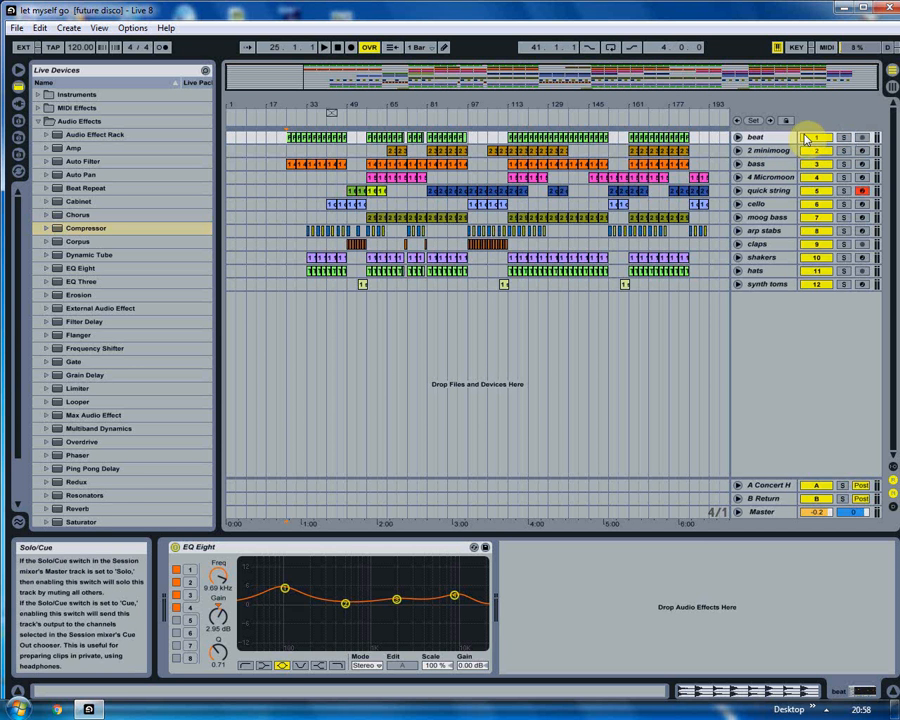
# - Play the arrangement from bar 29 with the quick string track selected
pyautogui.click(296, 180)
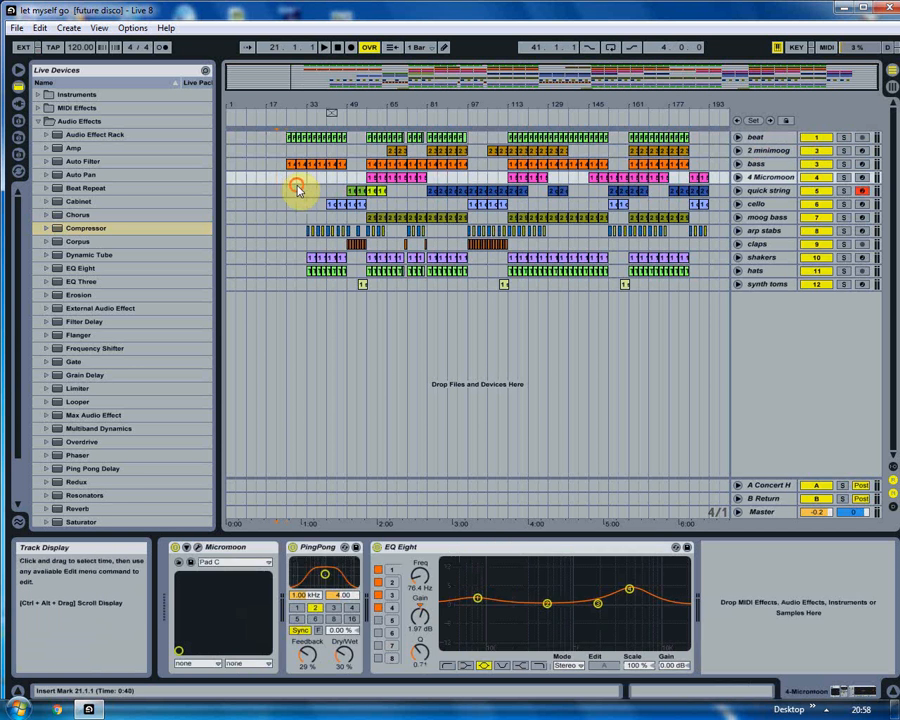
pyautogui.press('Down')
pyautogui.press('space')
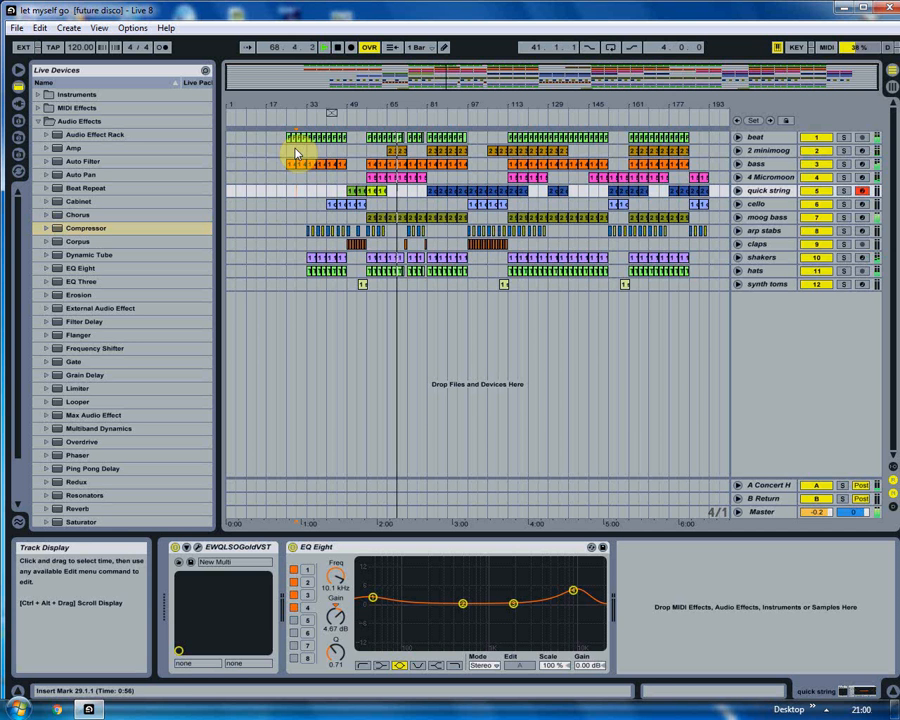
# - Play from bar 81 and raise band 3 of the quick string track's EQ Eight to 3.69 dB at 2.60 kHz
pyautogui.moveTo(432, 104); pyautogui.dragTo(418, 183)
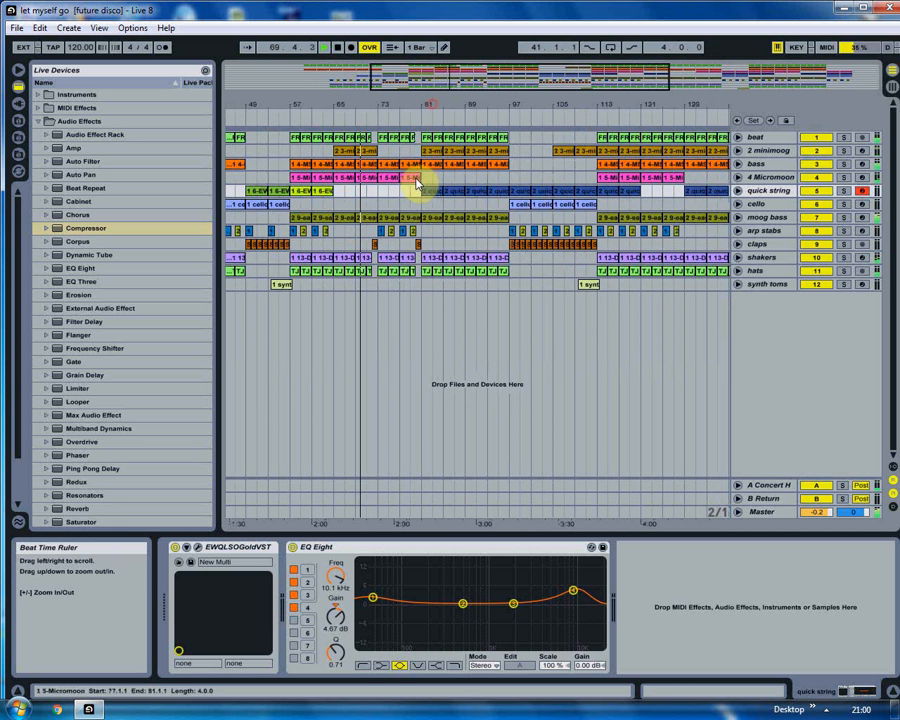
pyautogui.click(420, 196)
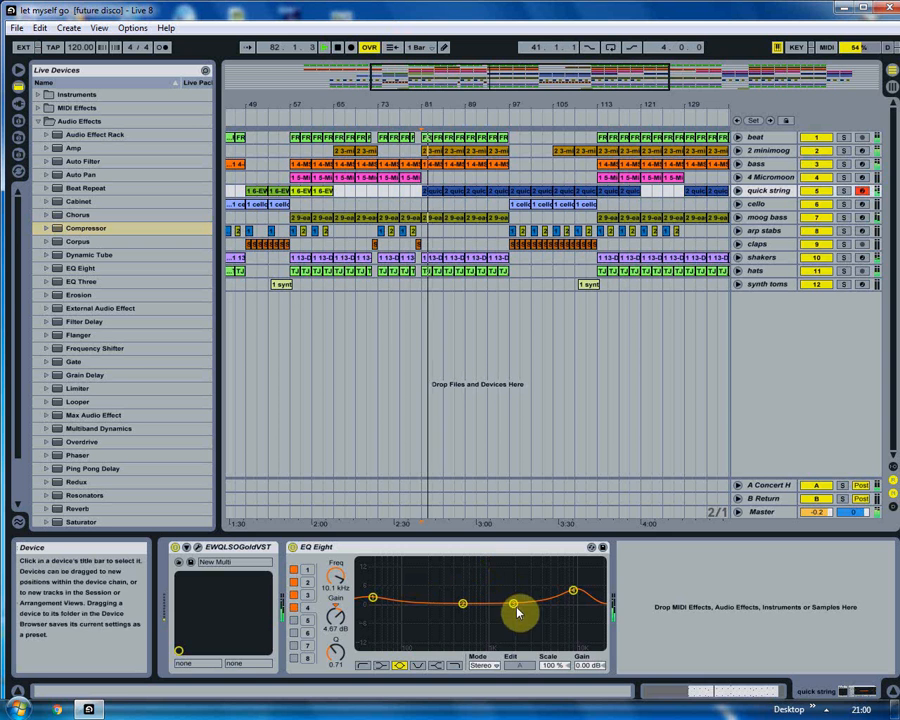
pyautogui.moveTo(515, 606)
pyautogui.mouseDown()
pyautogui.moveTo(524, 578)
pyautogui.moveTo(521, 594)
pyautogui.mouseUp()
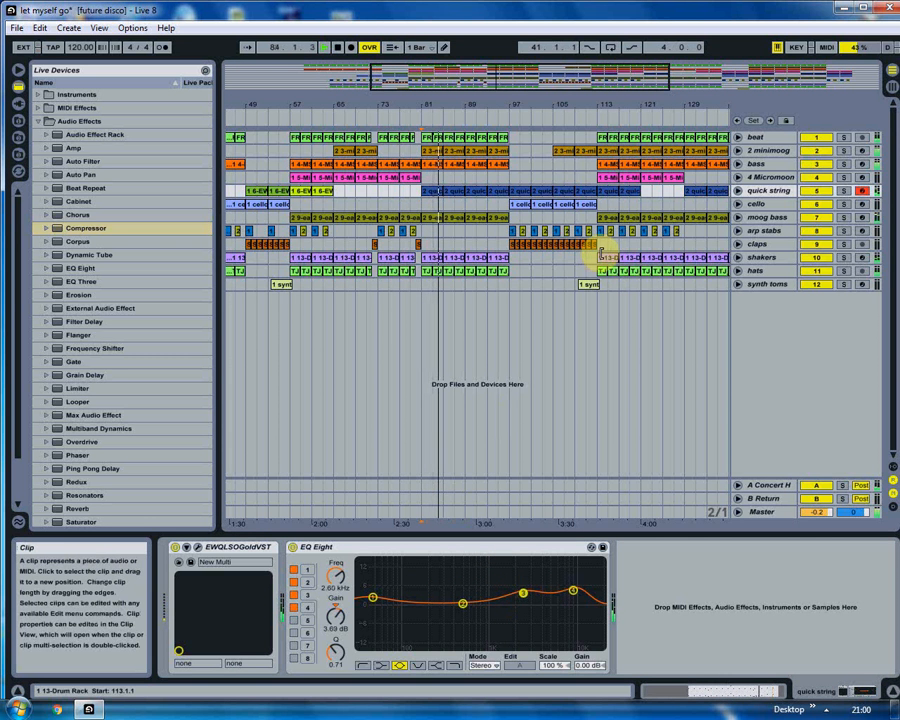
# - Play the cello section from bar 97, and the passage from bar 109 into bar 113
pyautogui.click(512, 204)
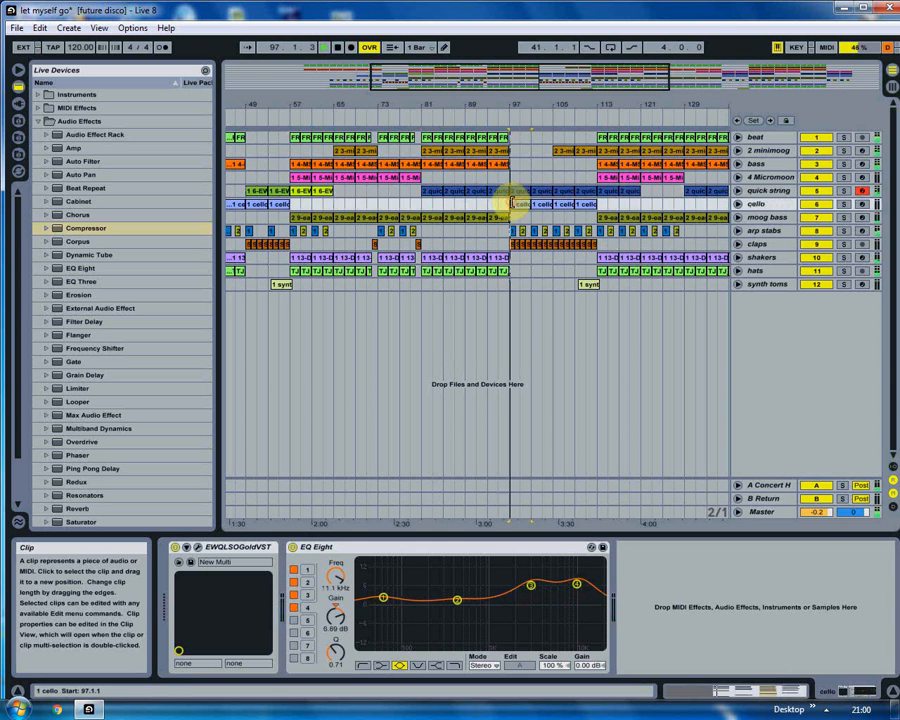
pyautogui.moveTo(526, 106); pyautogui.dragTo(445, 98)
pyautogui.click(477, 179)
pyautogui.press('space')
pyautogui.press('space')
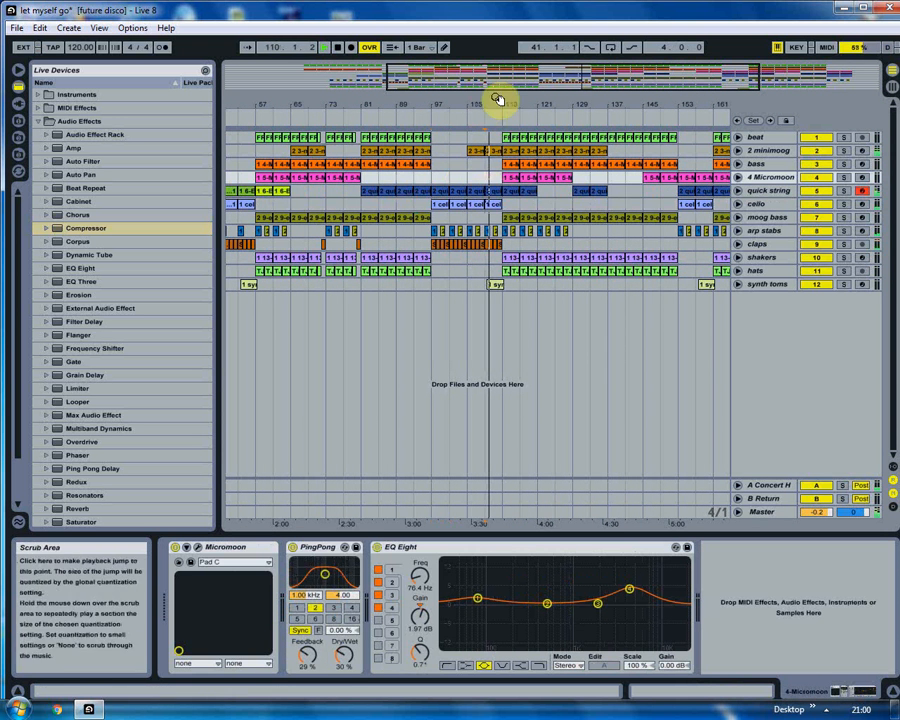
pyautogui.moveTo(499, 99); pyautogui.dragTo(409, 107)
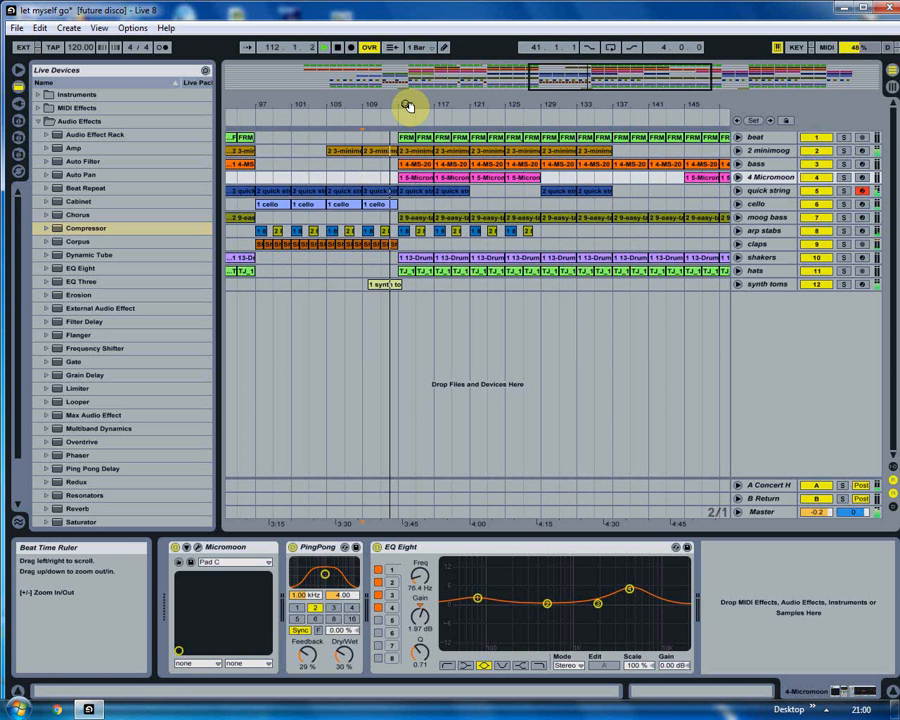
pyautogui.moveTo(408, 106); pyautogui.dragTo(404, 100)
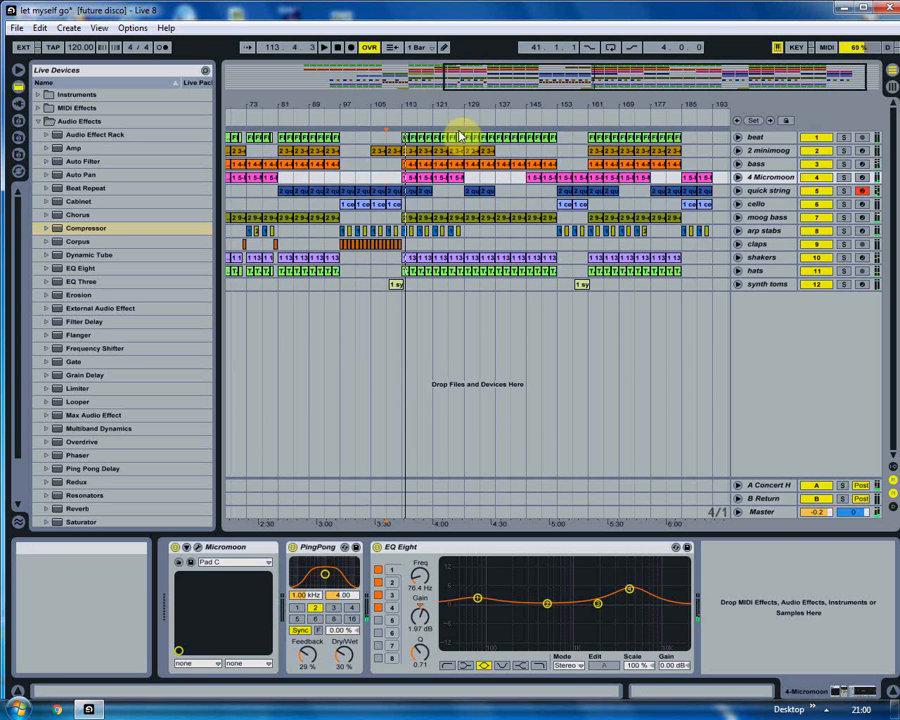
# - Solo the beat track and play it from its first clip at bar 25
pyautogui.moveTo(342, 104); pyautogui.dragTo(287, 141)
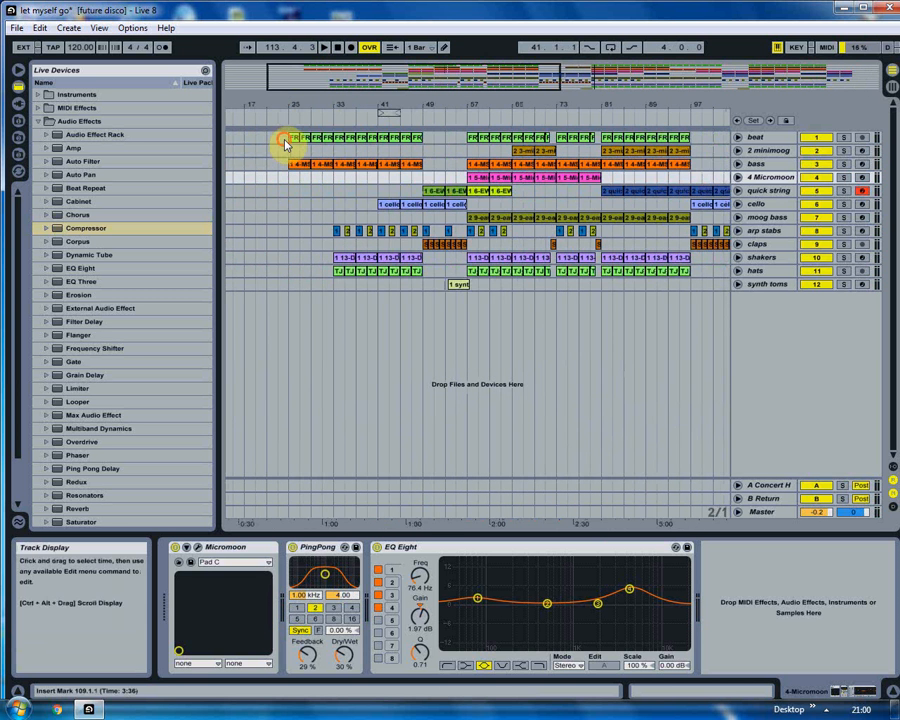
pyautogui.click(284, 142)
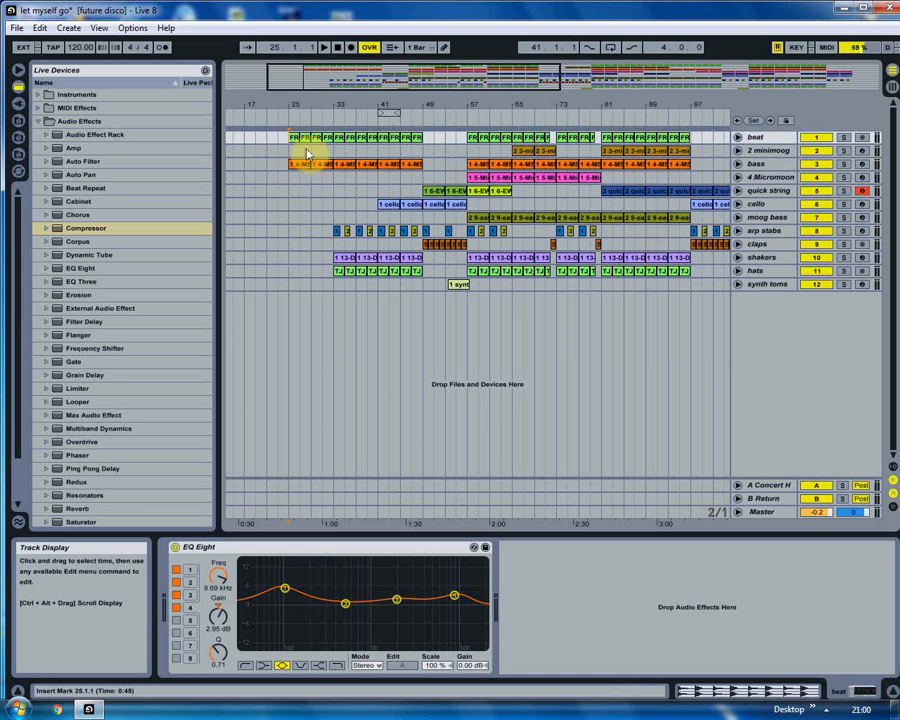
pyautogui.click(843, 142)
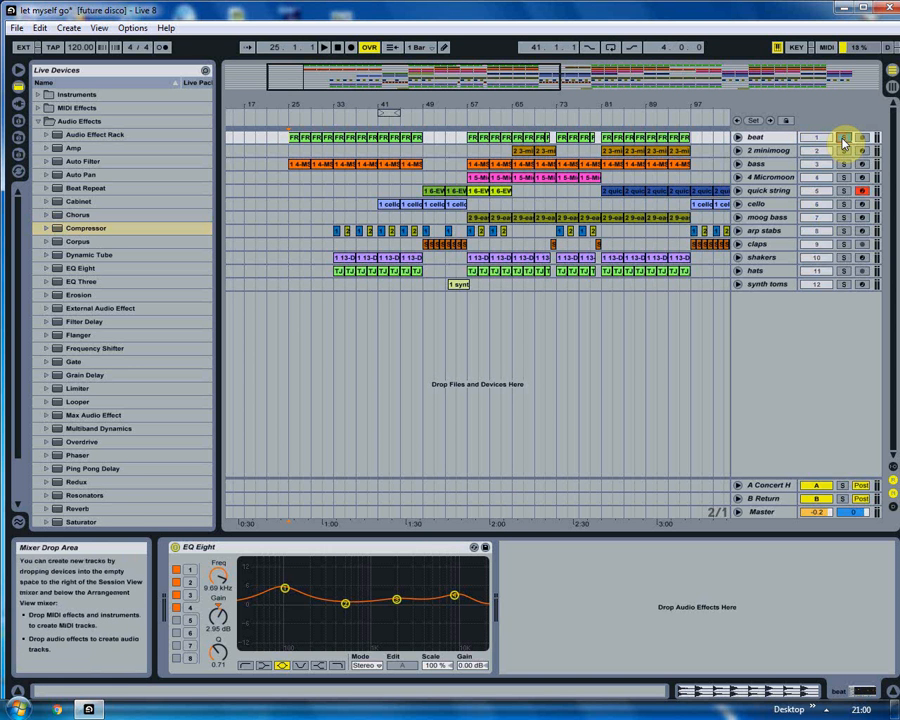
pyautogui.press('space')
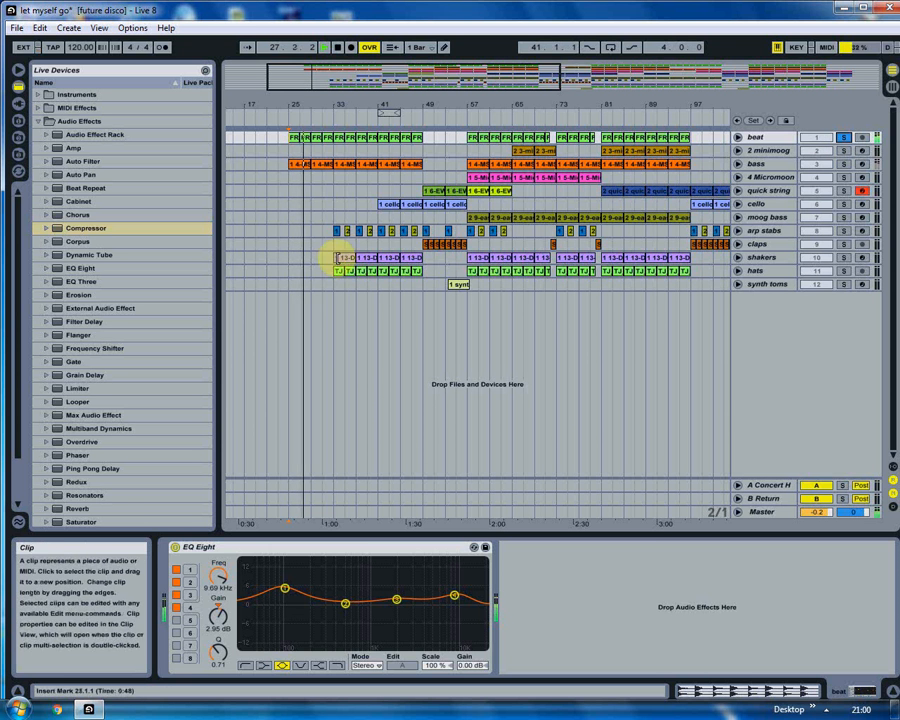
# - Unfold the beat track to show its waveforms and play the drum loop from bar 35
pyautogui.click(333, 259)
pyautogui.click(341, 137)
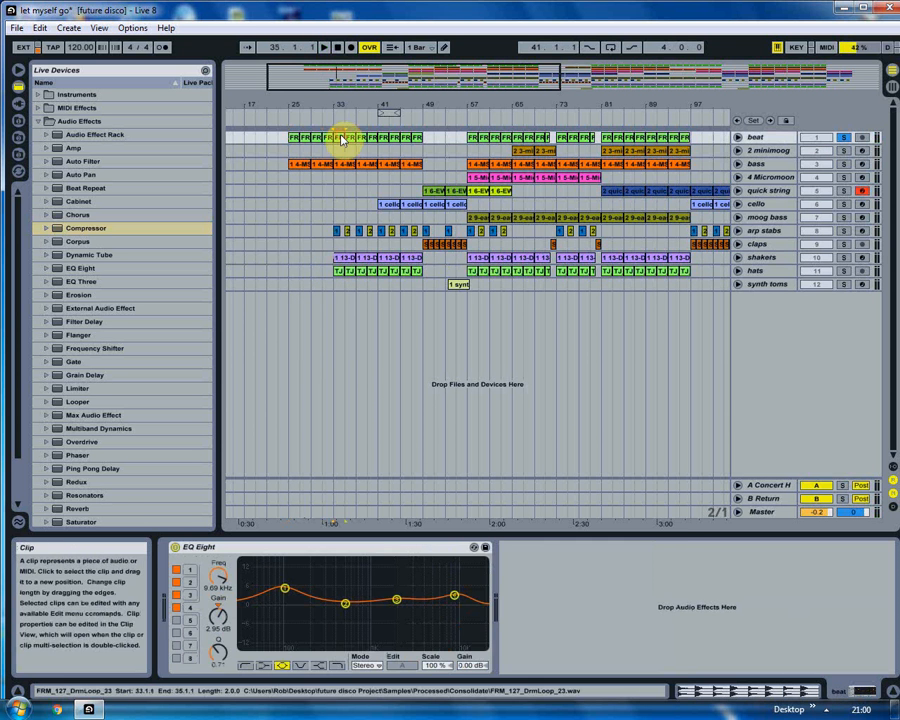
pyautogui.click(738, 138)
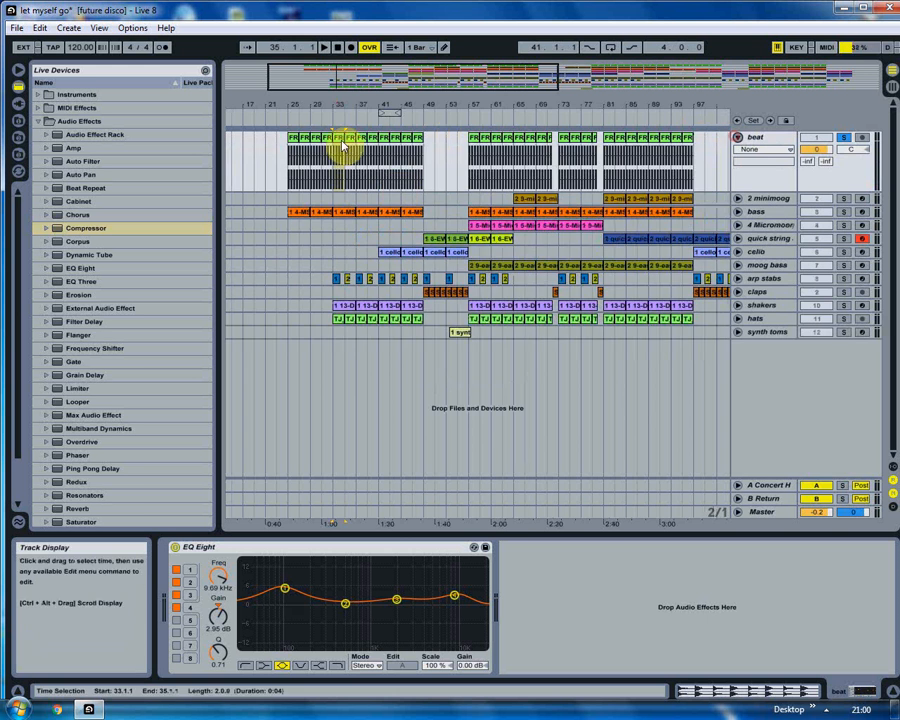
pyautogui.moveTo(335, 106); pyautogui.dragTo(336, 180)
pyautogui.click(334, 169)
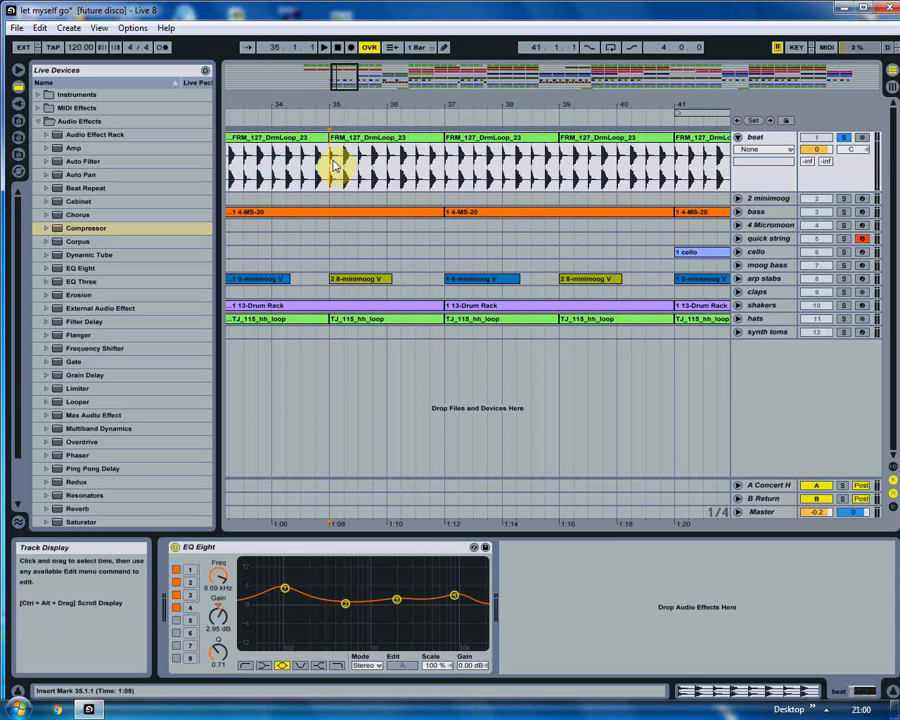
pyautogui.press('space')
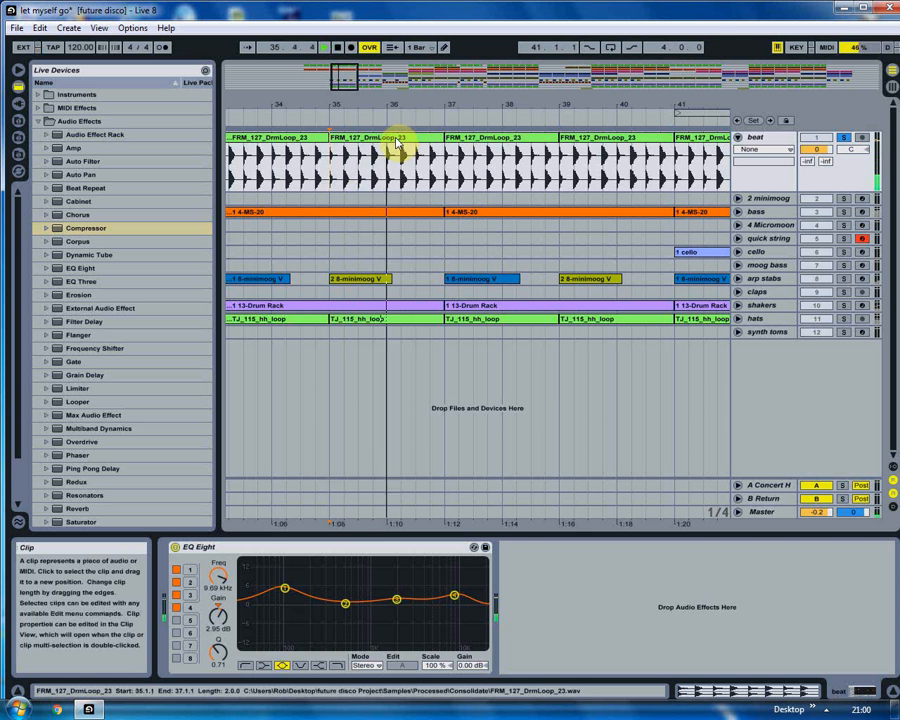
# - Unfold and solo the shakers track, and view the MIDI notes of its clip at bar 37
pyautogui.moveTo(408, 102); pyautogui.dragTo(410, 55)
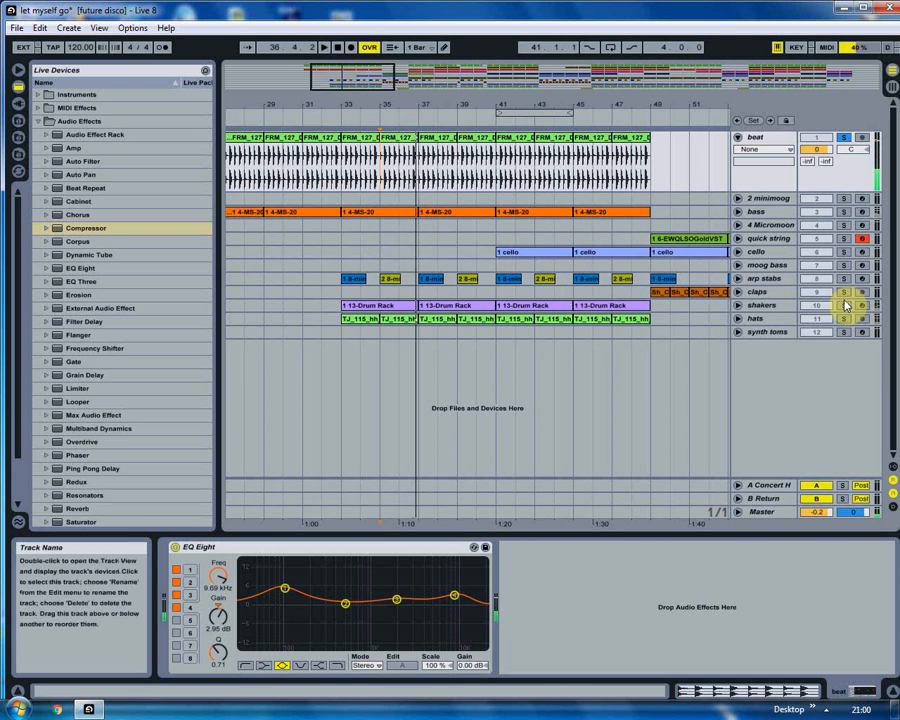
pyautogui.click(738, 305)
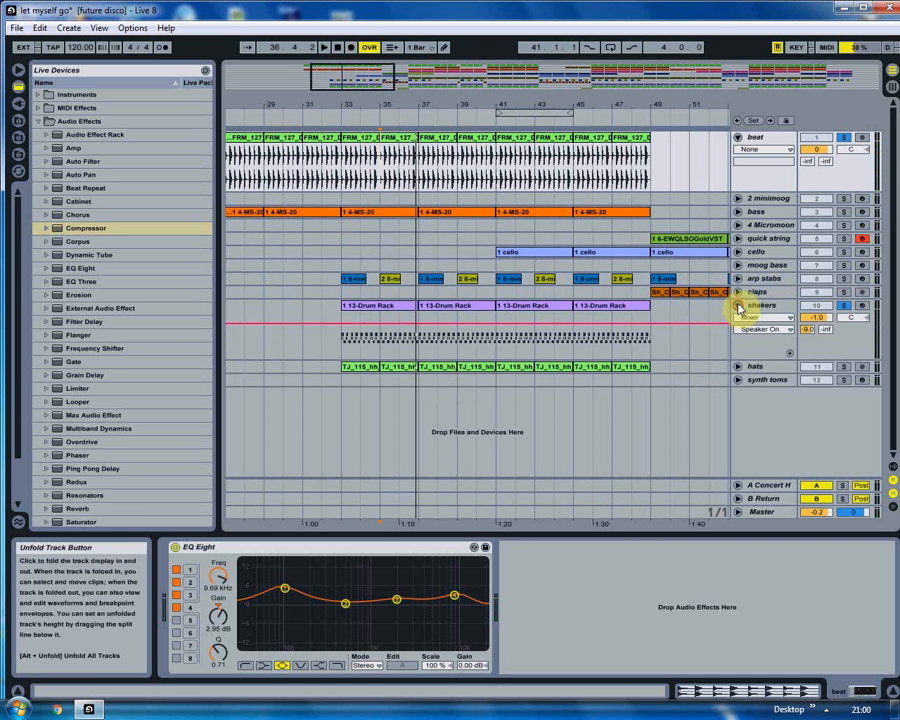
pyautogui.click(845, 306)
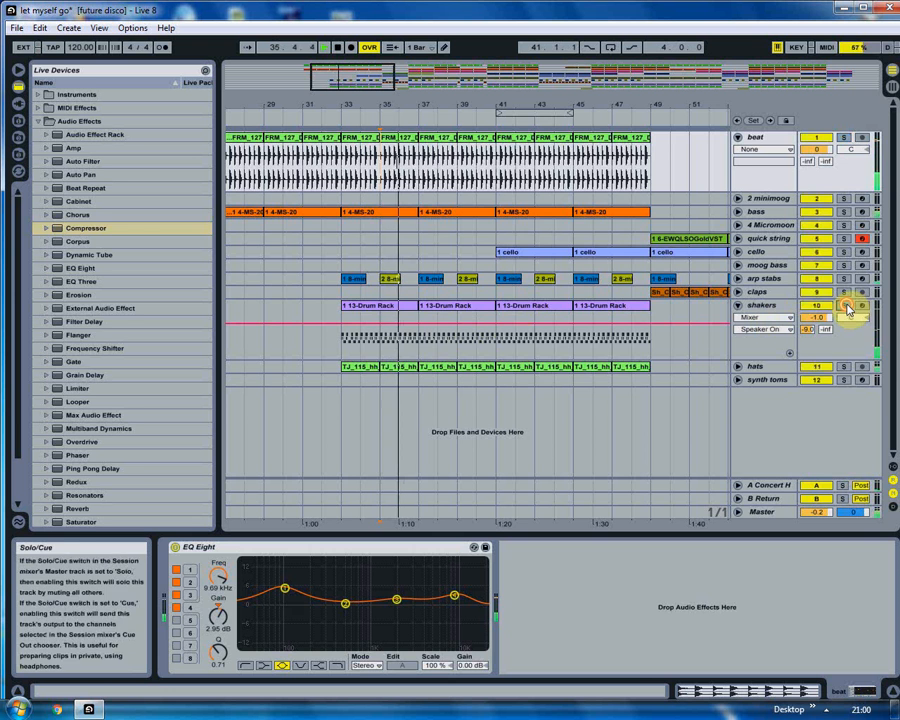
pyautogui.doubleClick(462, 305)
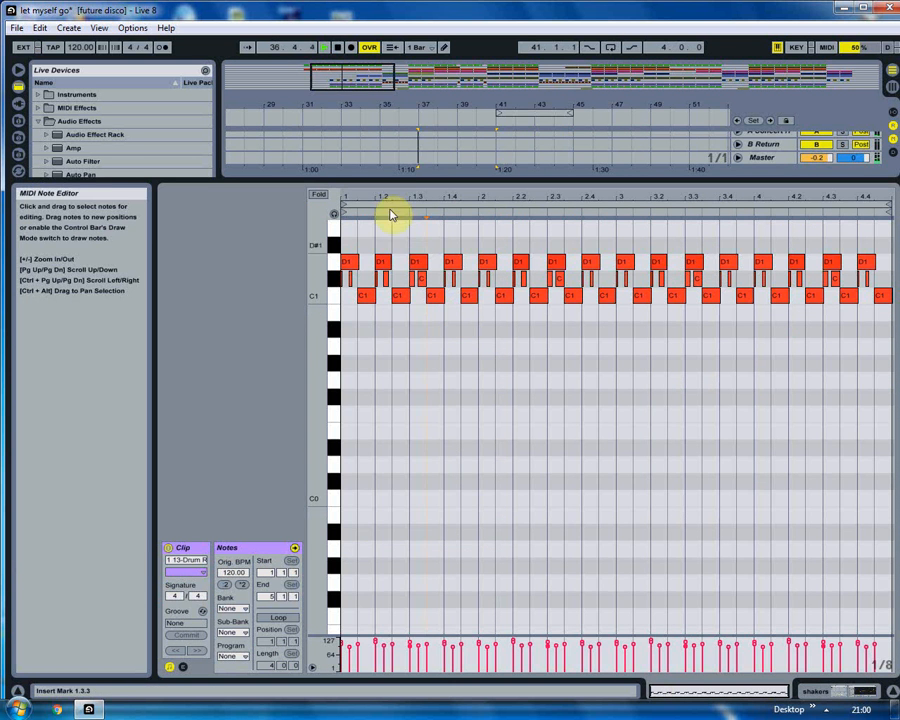
pyautogui.click(893, 690)
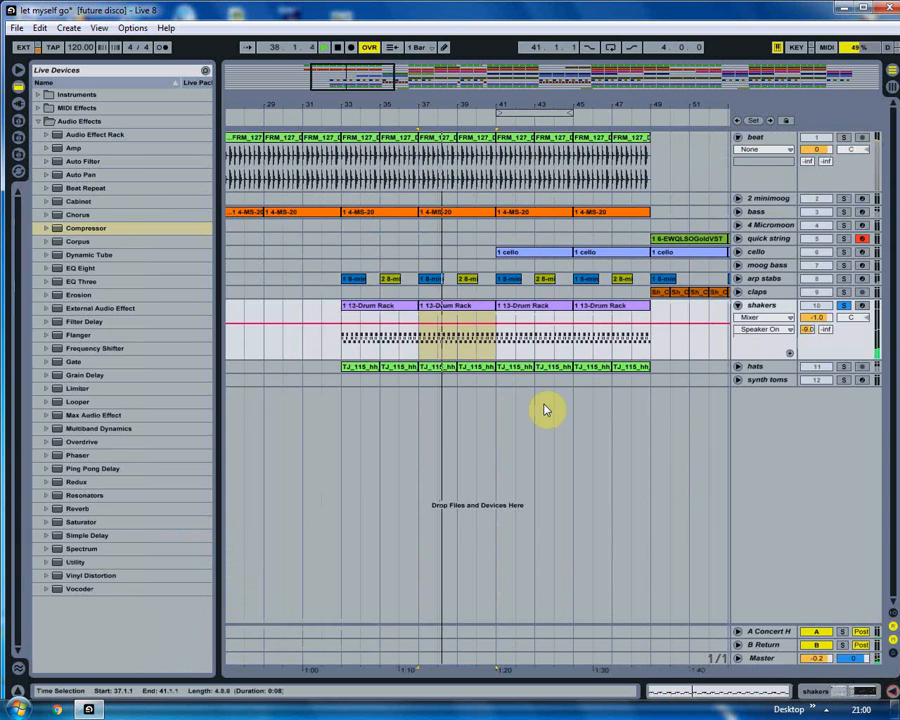
# - Solo the hats track together with the shakers and view the waveform of the hi-hat loop clip at bar 41
pyautogui.click(845, 367)
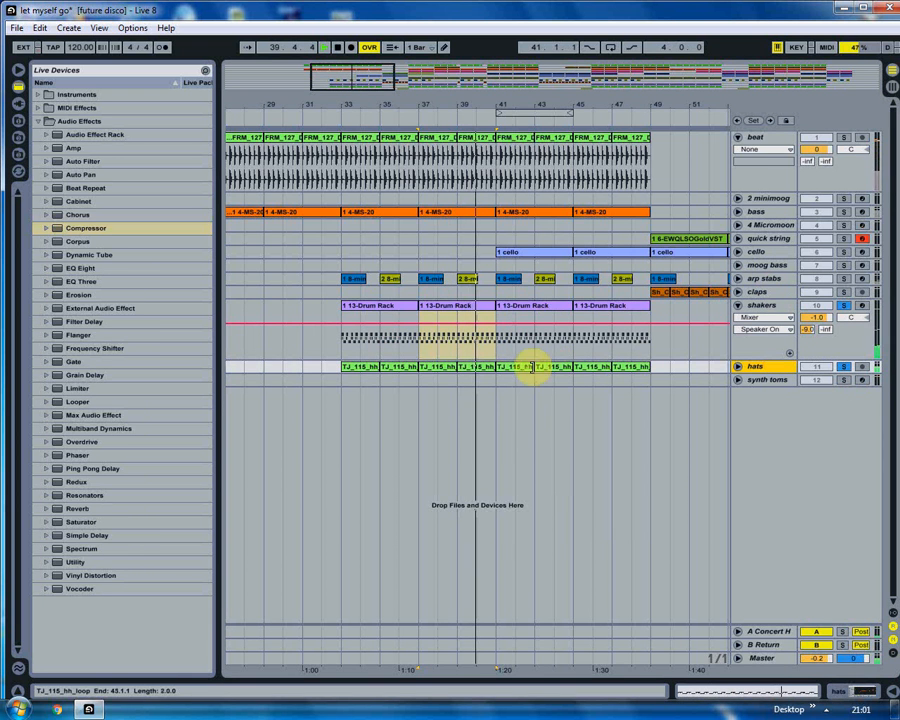
pyautogui.doubleClick(512, 368)
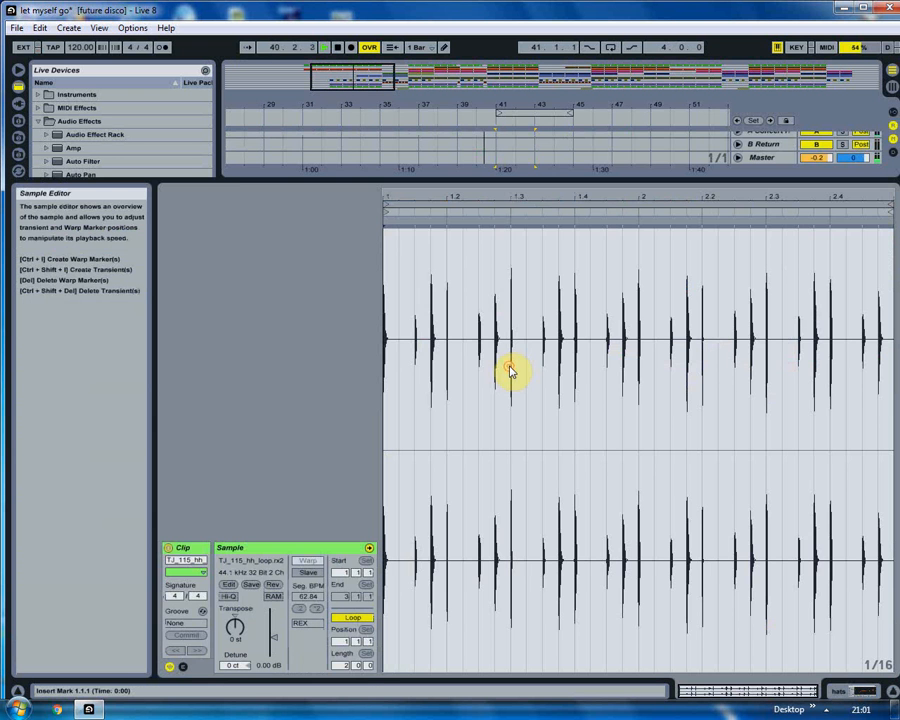
pyautogui.click(864, 690)
# - Loop bars 41 to 45 with the beat soloed alongside the shakers and hats, and fold the beat track after stopping playback
pyautogui.click(610, 47)
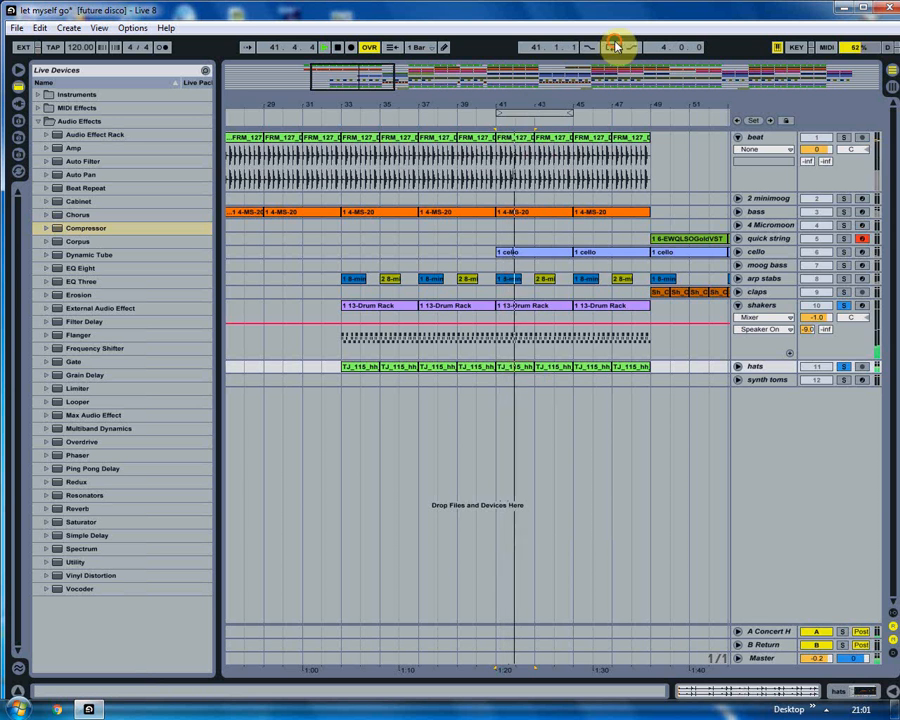
pyautogui.click(843, 137)
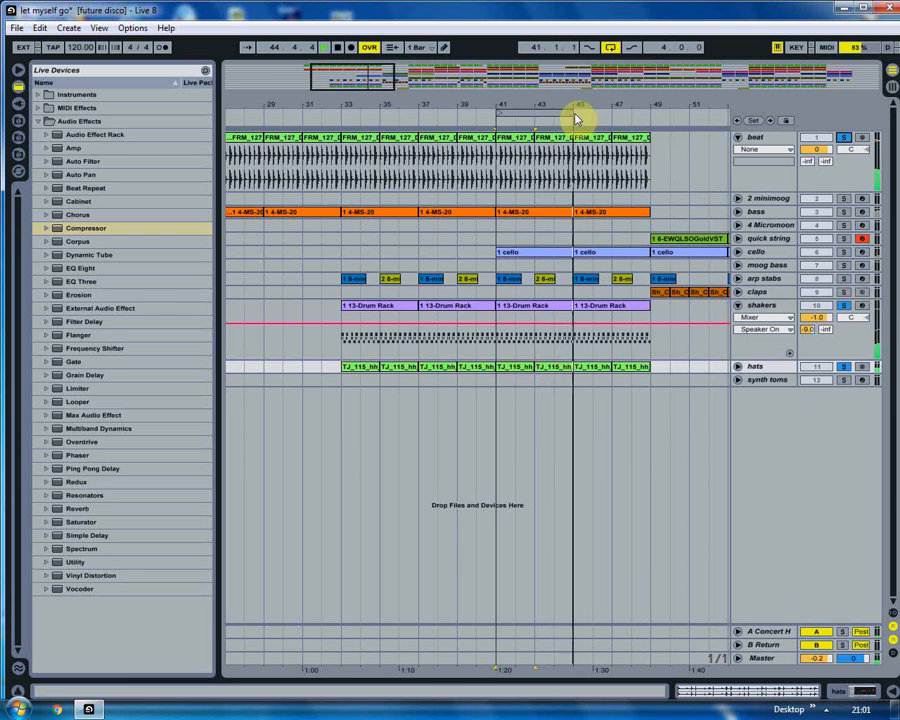
pyautogui.moveTo(566, 102); pyautogui.dragTo(510, 40)
pyautogui.press('space')
pyautogui.moveTo(480, 107); pyautogui.dragTo(480, 140)
pyautogui.click(738, 137)
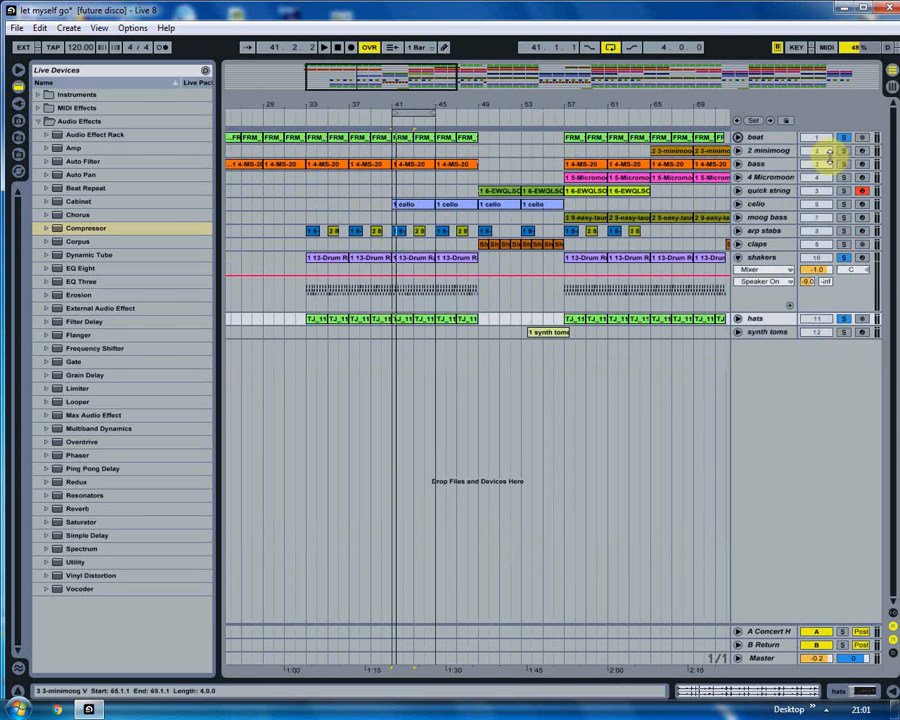
# - Arm and solo the bass track instead of the armed quick string track, and show the bass track's device chain
pyautogui.click(770, 165)
pyautogui.click(862, 164)
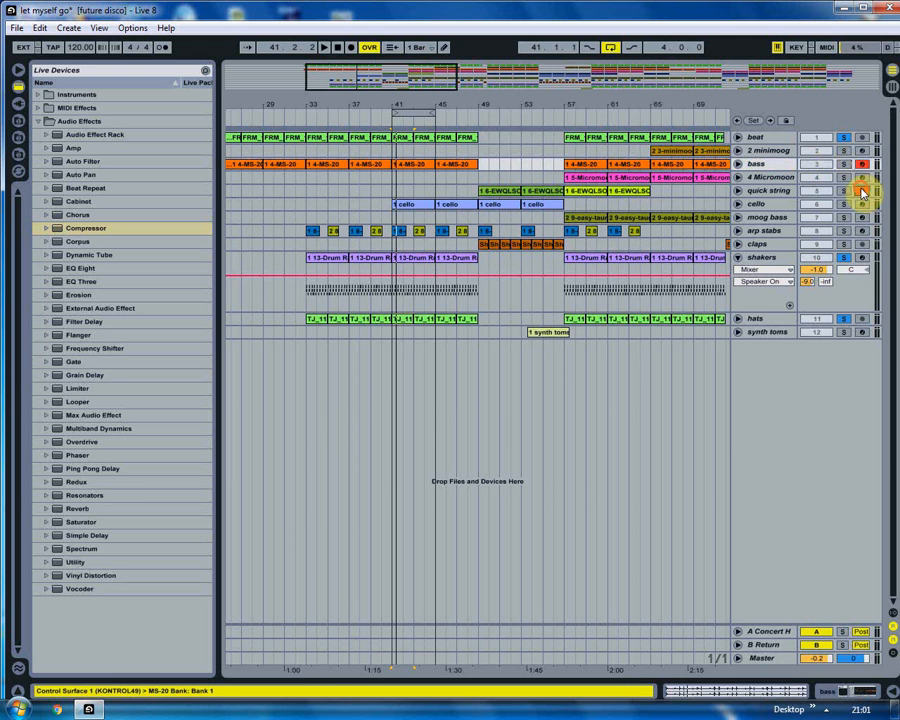
pyautogui.click(864, 691)
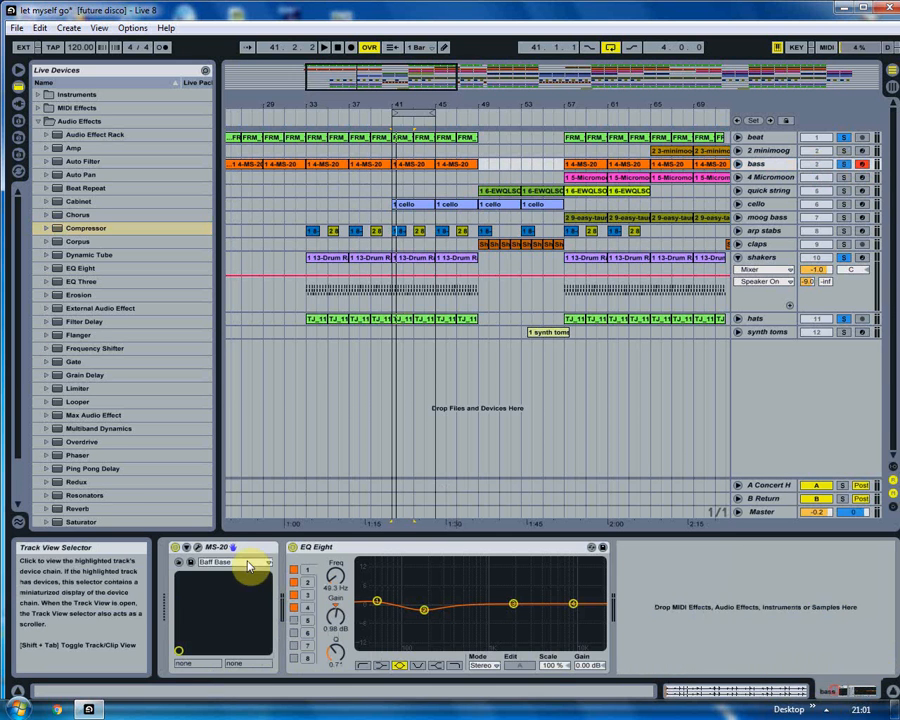
# - Open the bass track's MS-20 synth with the Baff Base preset, audition notes on its keyboard, and close its window
pyautogui.click(196, 547)
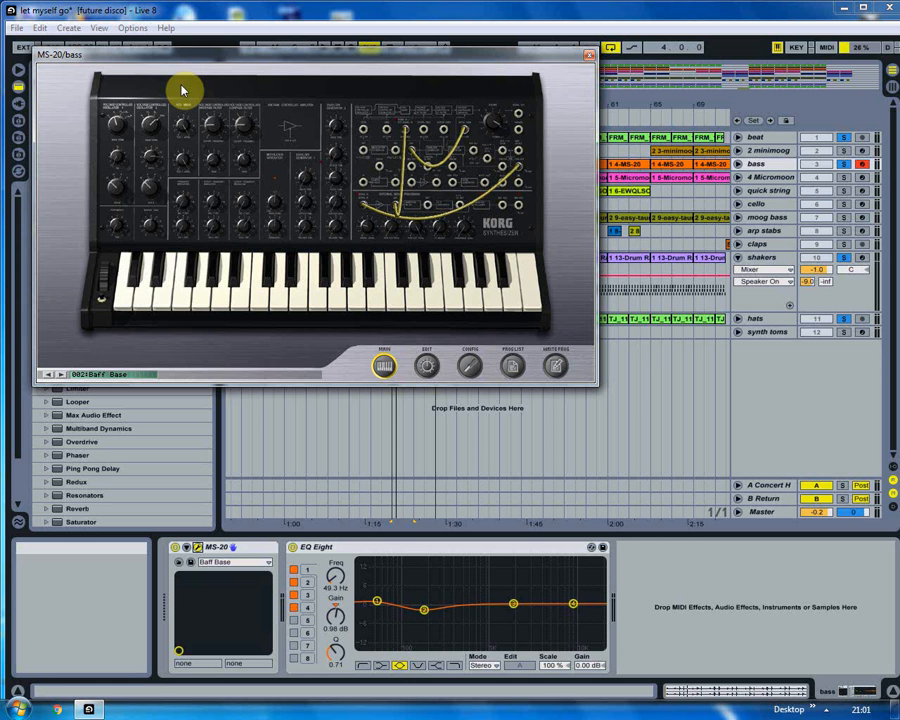
pyautogui.moveTo(214, 158)
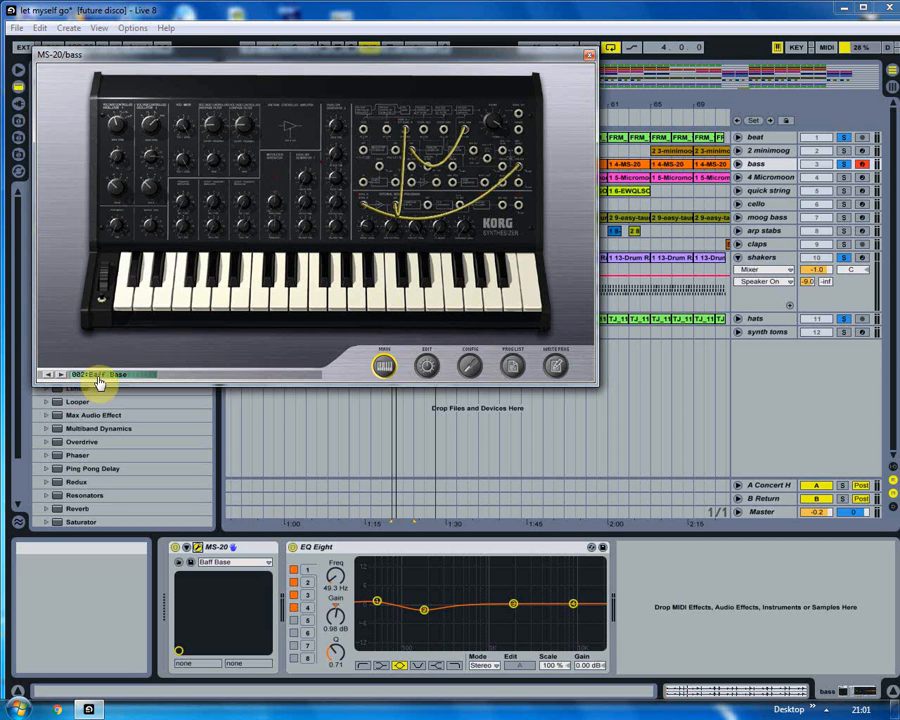
pyautogui.moveTo(300, 303)
pyautogui.mouseDown()
pyautogui.moveTo(173, 297)
pyautogui.moveTo(225, 269)
pyautogui.mouseUp()
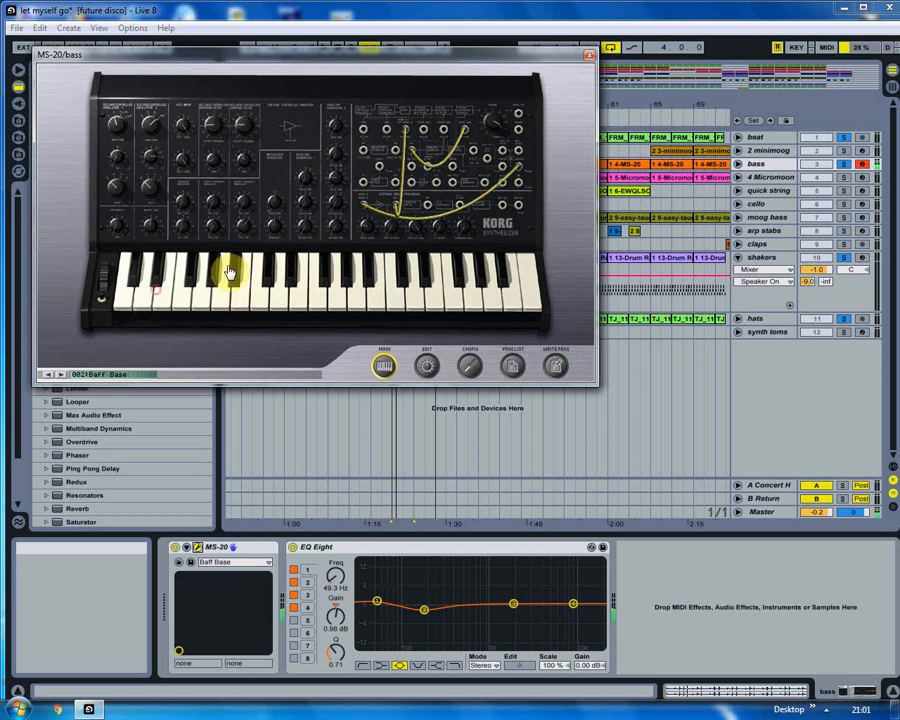
pyautogui.click(589, 54)
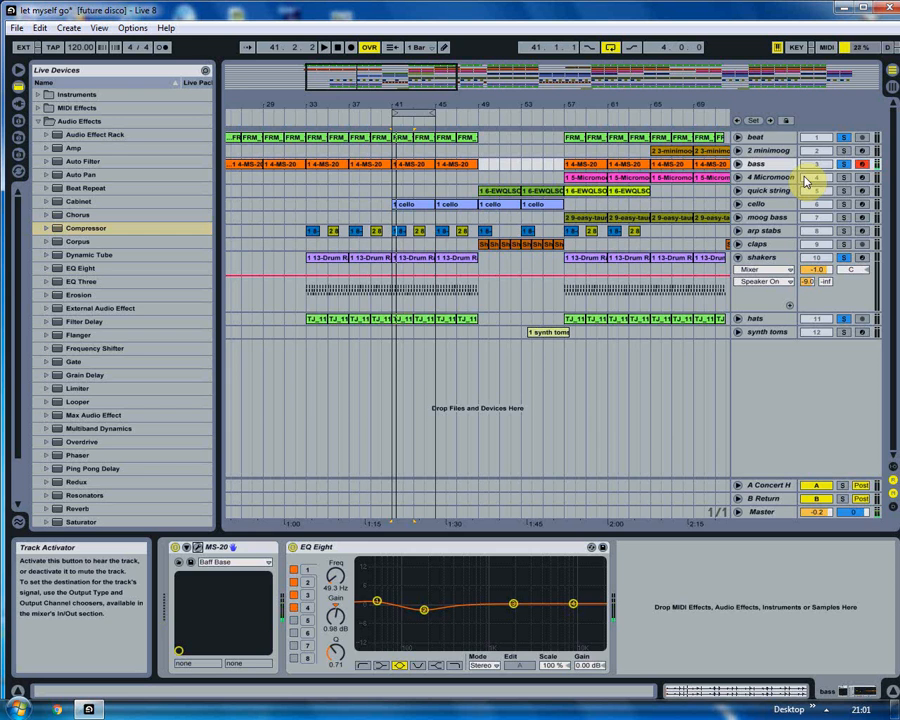
# - Open the bass clip at bar 41 in the note editor, fitted to its used key range
pyautogui.doubleClick(400, 163)
pyautogui.click(430, 443)
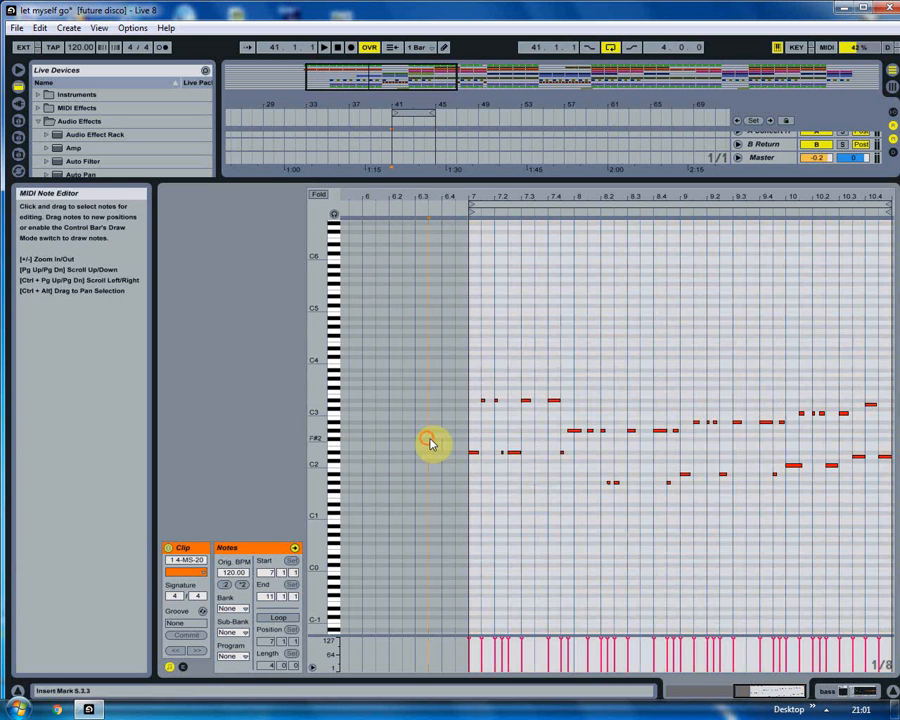
pyautogui.doubleClick(313, 444)
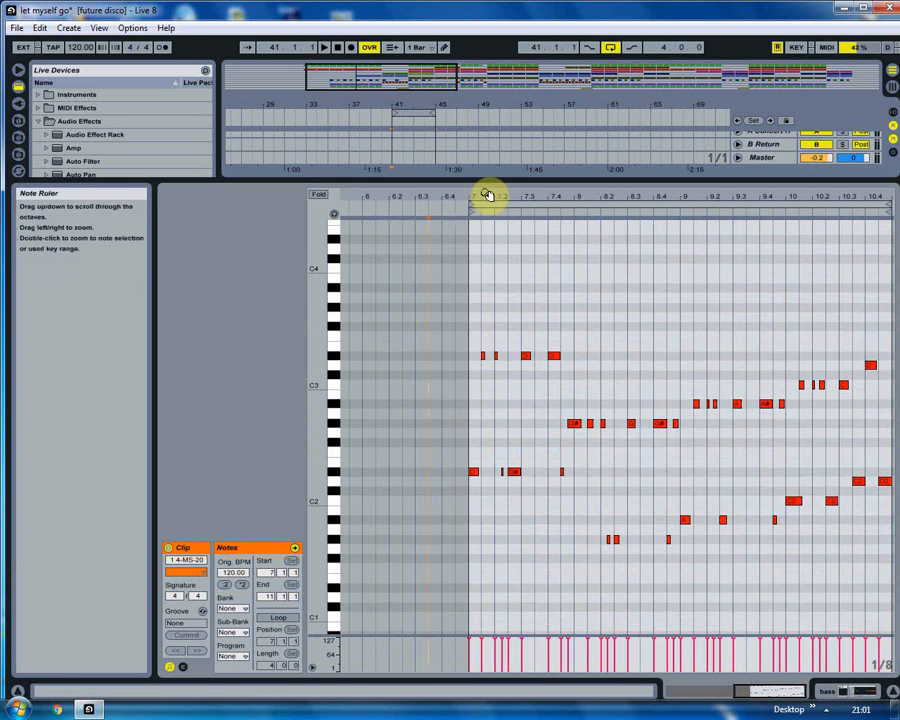
# - Examine the bass clip's note pattern from bar 7 at different zoom levels, and return to the bass track's device chain
pyautogui.moveTo(487, 194); pyautogui.dragTo(423, 194)
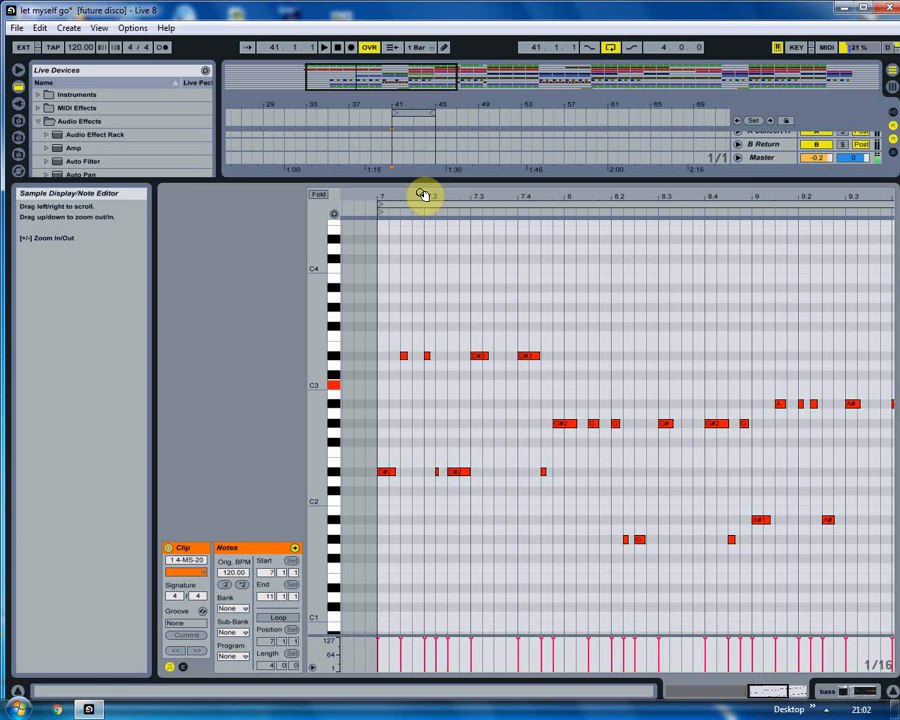
pyautogui.moveTo(421, 194); pyautogui.dragTo(625, 208)
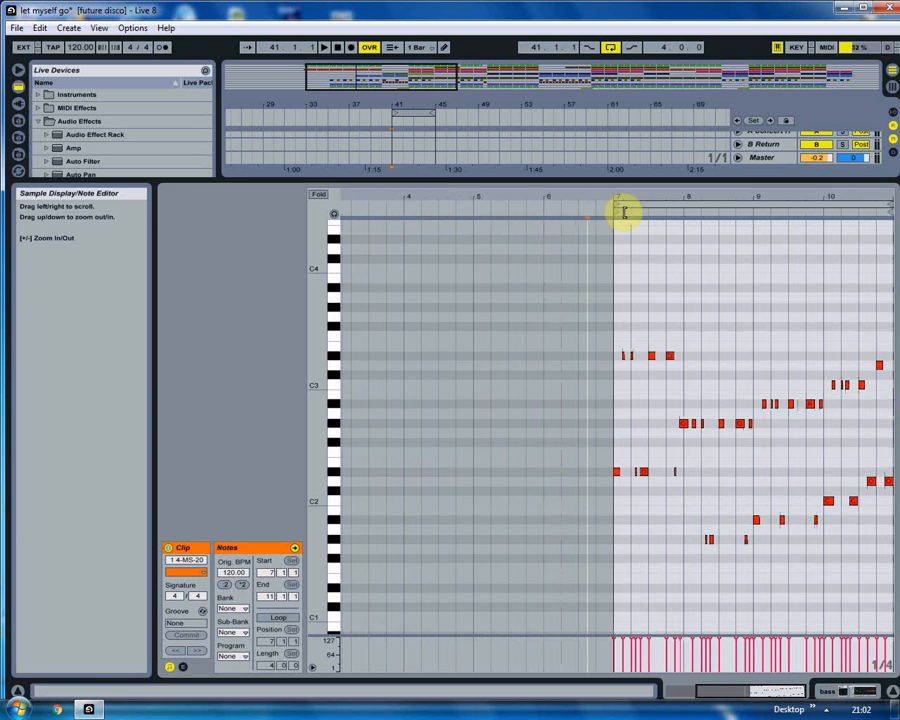
pyautogui.click(860, 691)
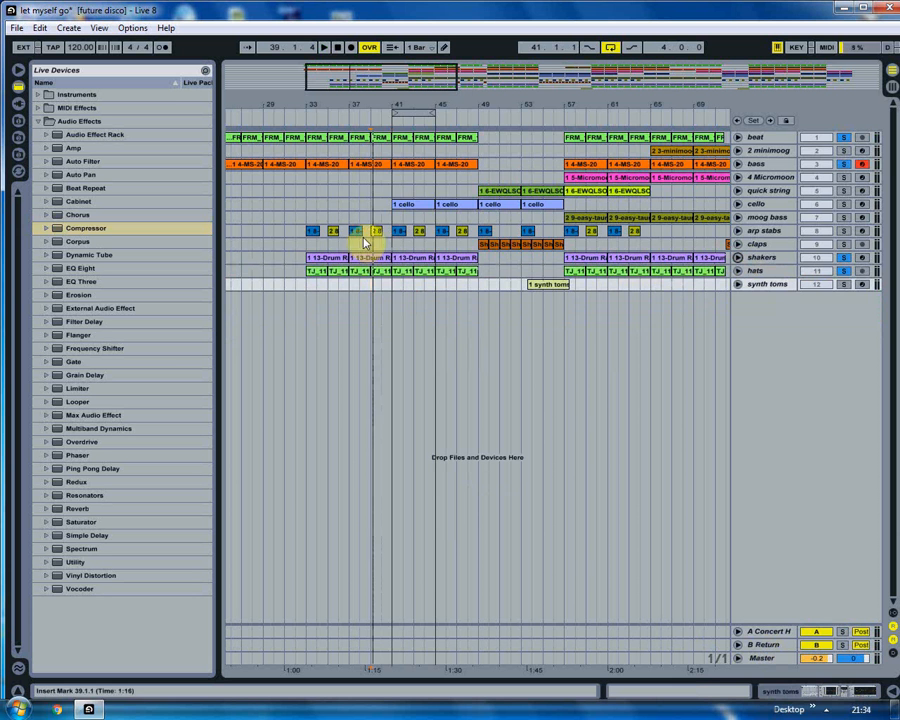
# - Select the first arp stabs clip at bar 33, solo and arm the arp stabs track, and disarm the bass track
pyautogui.click(396, 163)
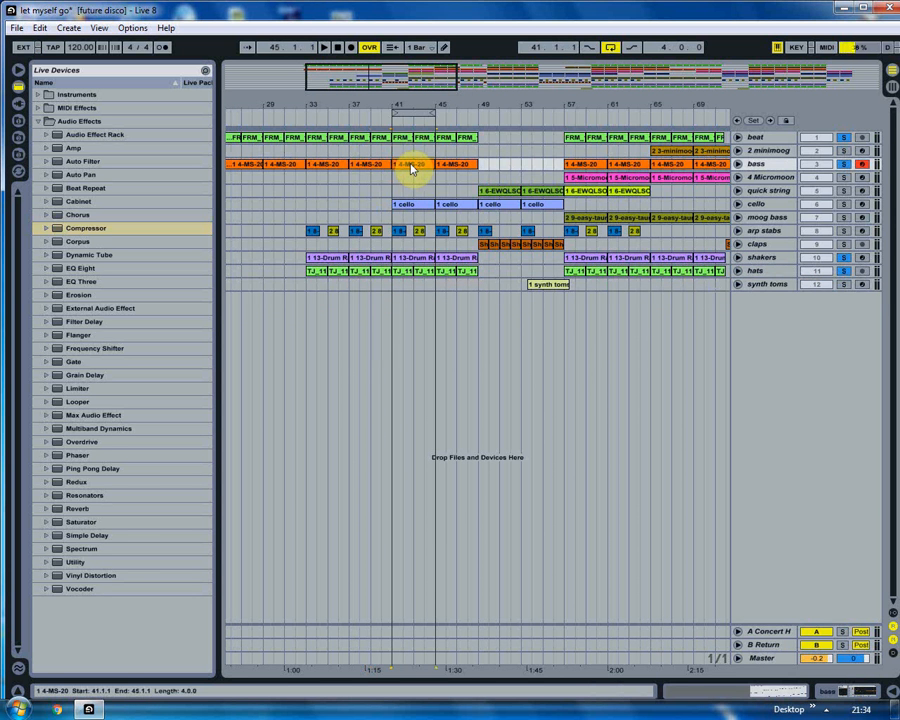
pyautogui.click(408, 206)
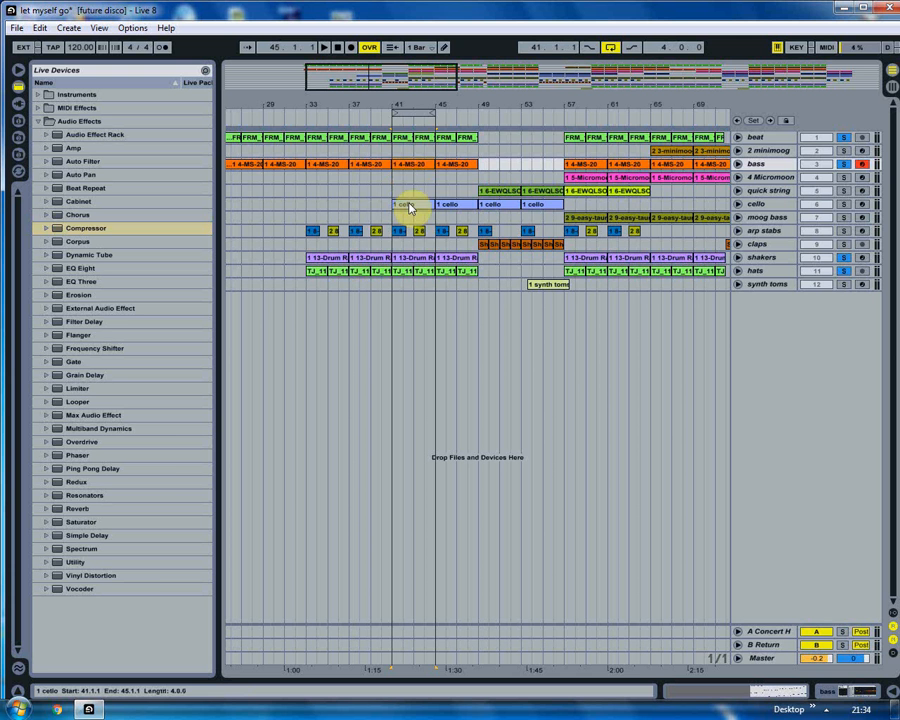
pyautogui.click(301, 232)
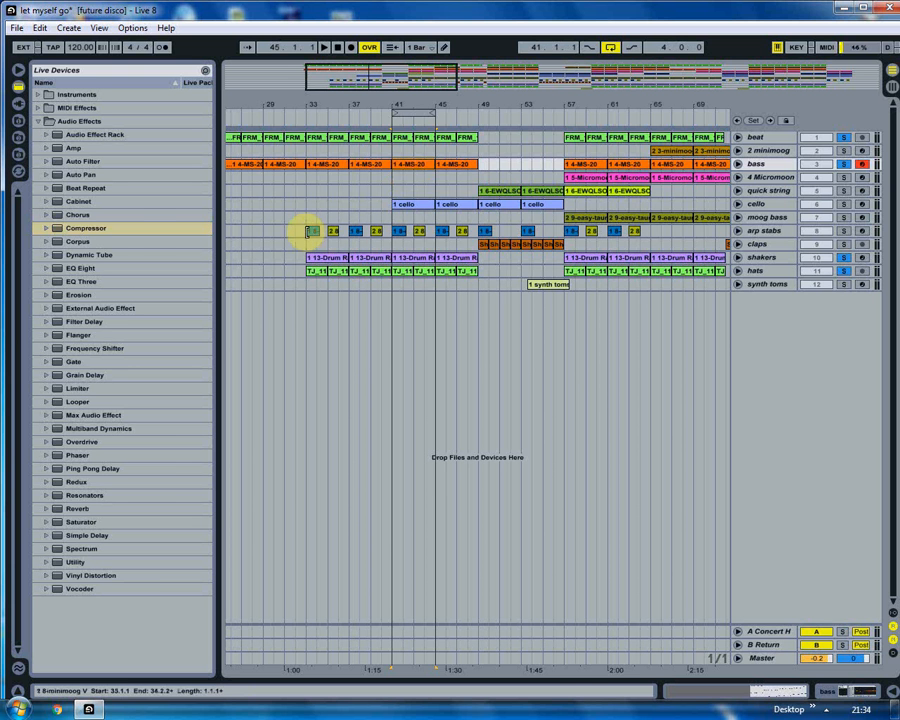
pyautogui.click(857, 230)
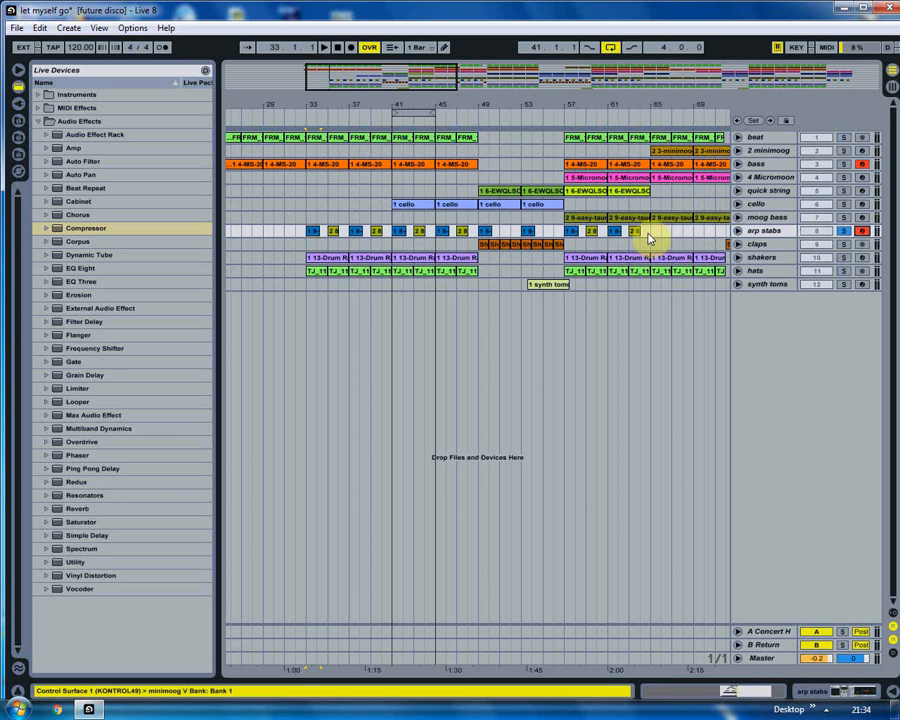
pyautogui.click(862, 165)
# - Audition the arp stabs clips from bar 33 and return the playback start to bar 33
pyautogui.press('space')
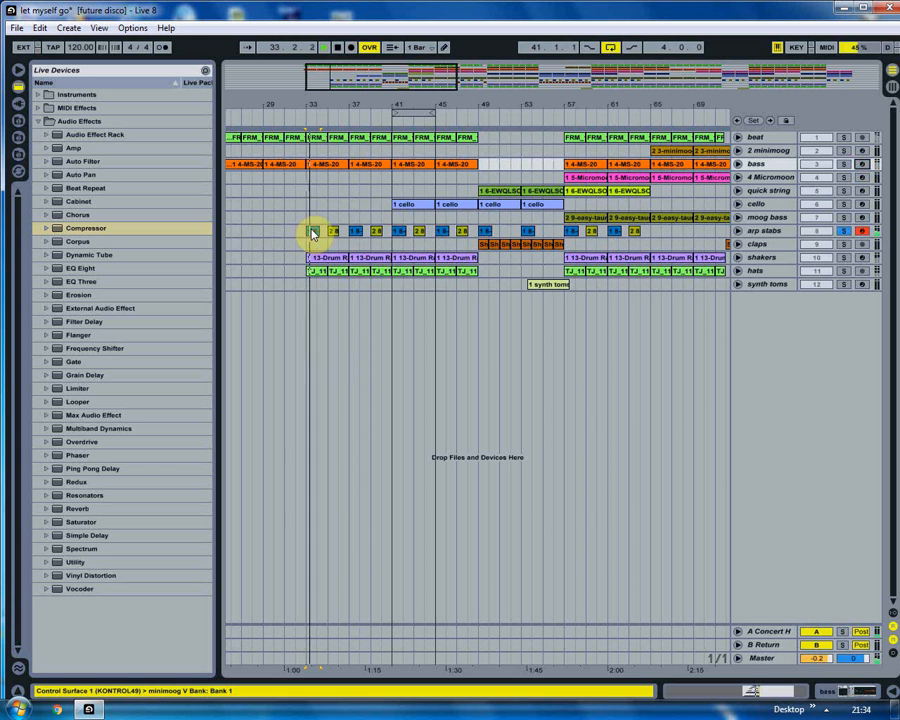
pyautogui.click(315, 231)
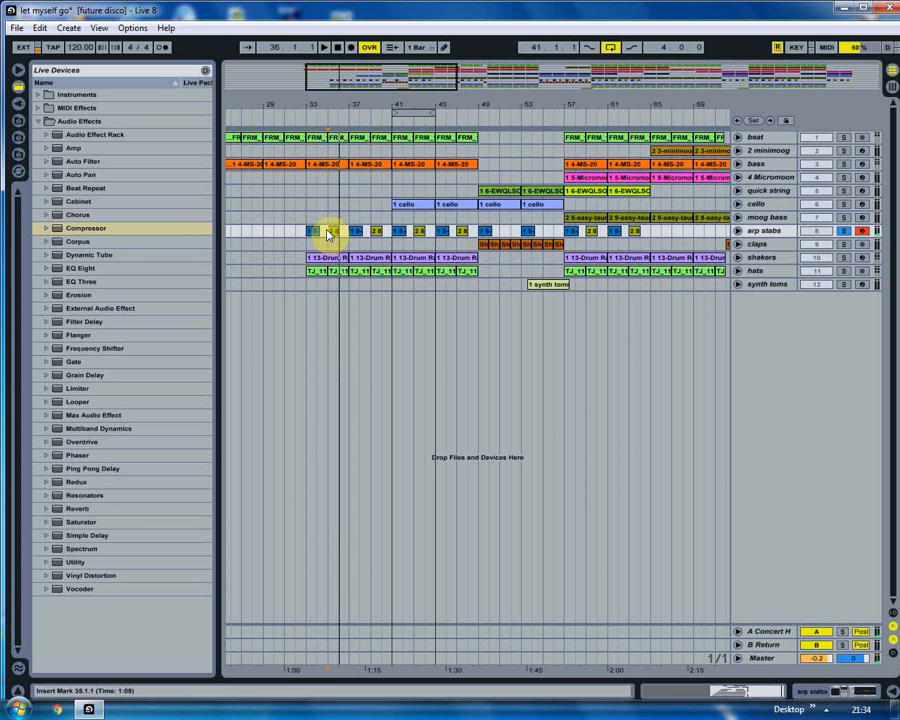
pyautogui.click(304, 234)
pyautogui.press('space')
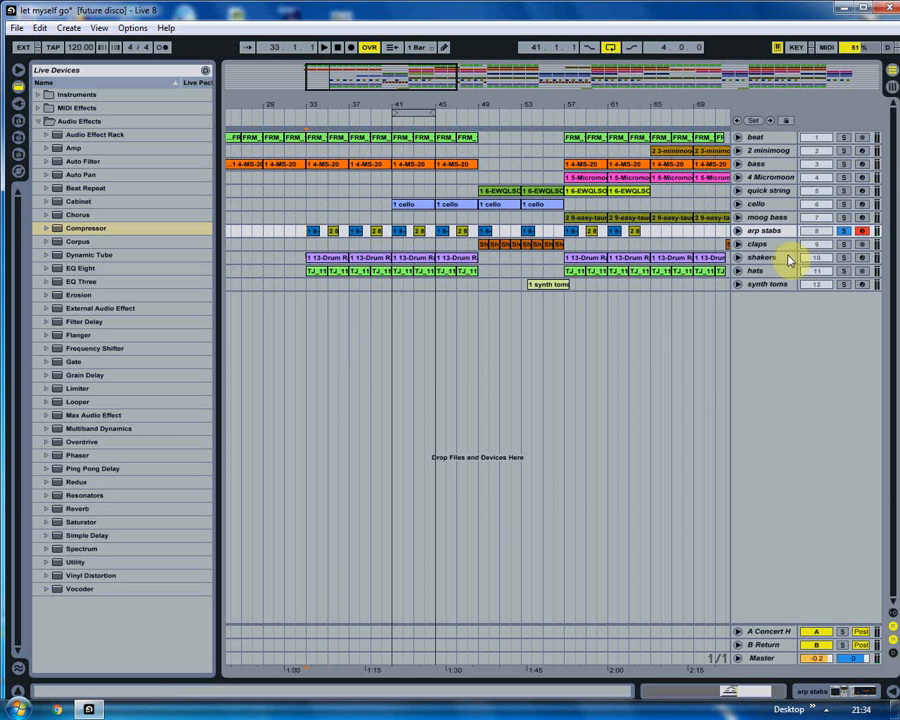
# - Show the arp stabs track's device chain, inspect its minimoog V synth with the CP_lead4 preset, and close the synth window
pyautogui.click(890, 691)
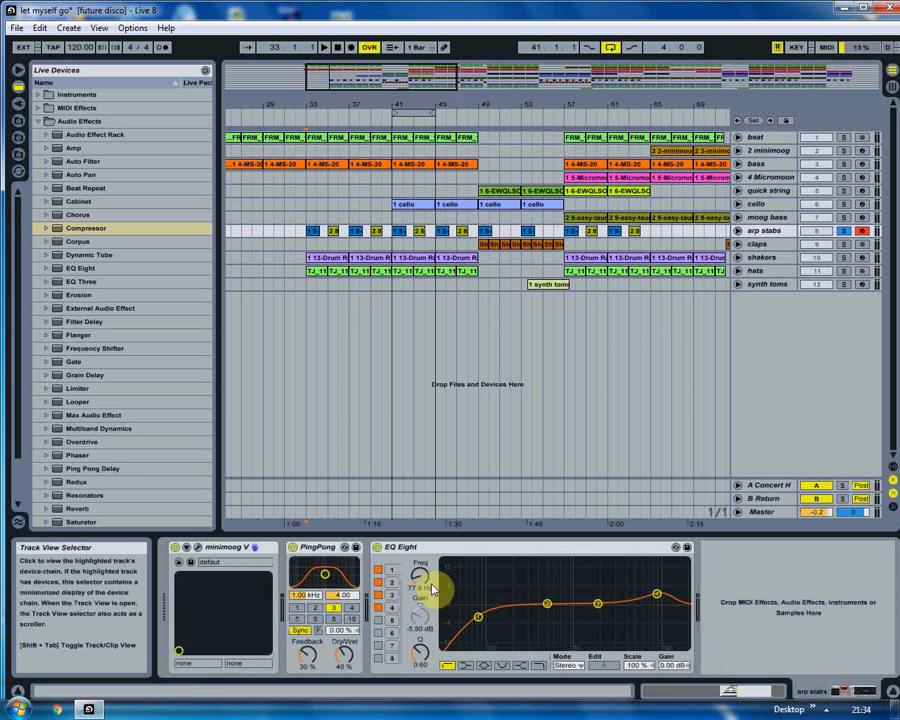
pyautogui.click(198, 547)
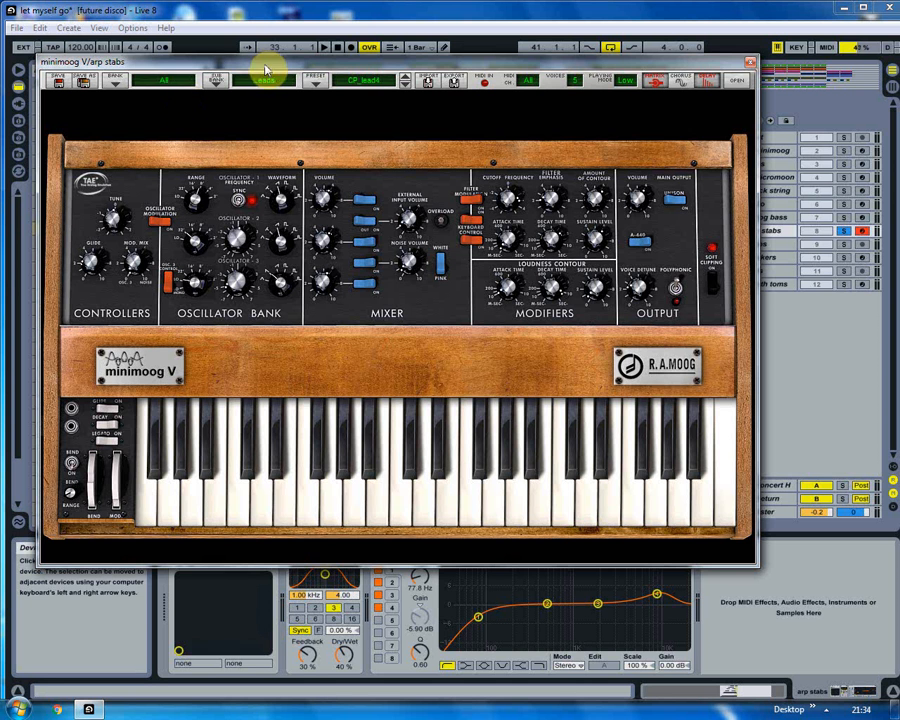
pyautogui.click(404, 85)
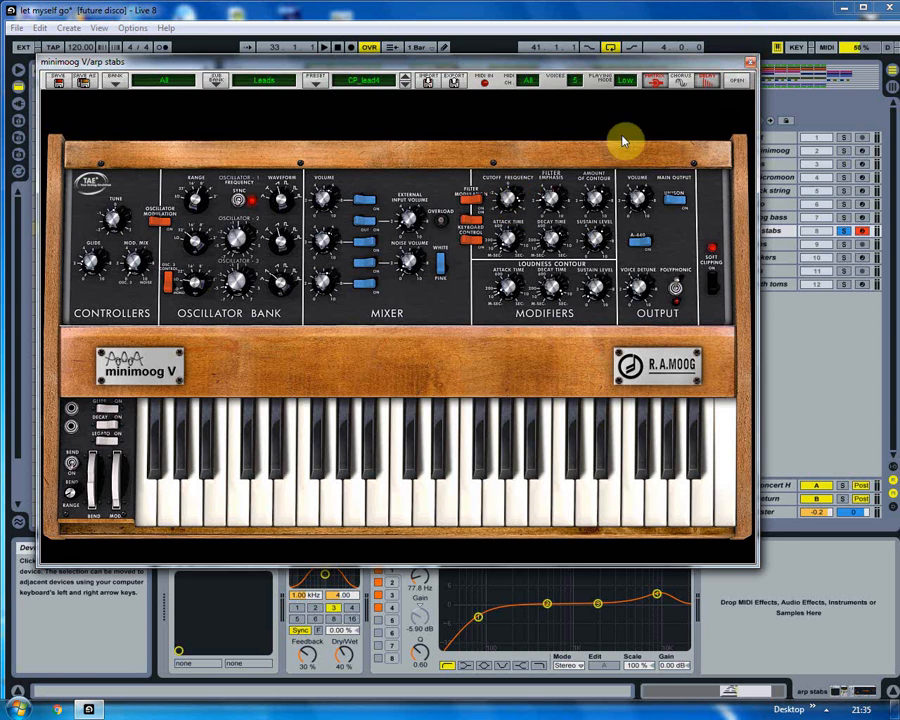
pyautogui.click(750, 62)
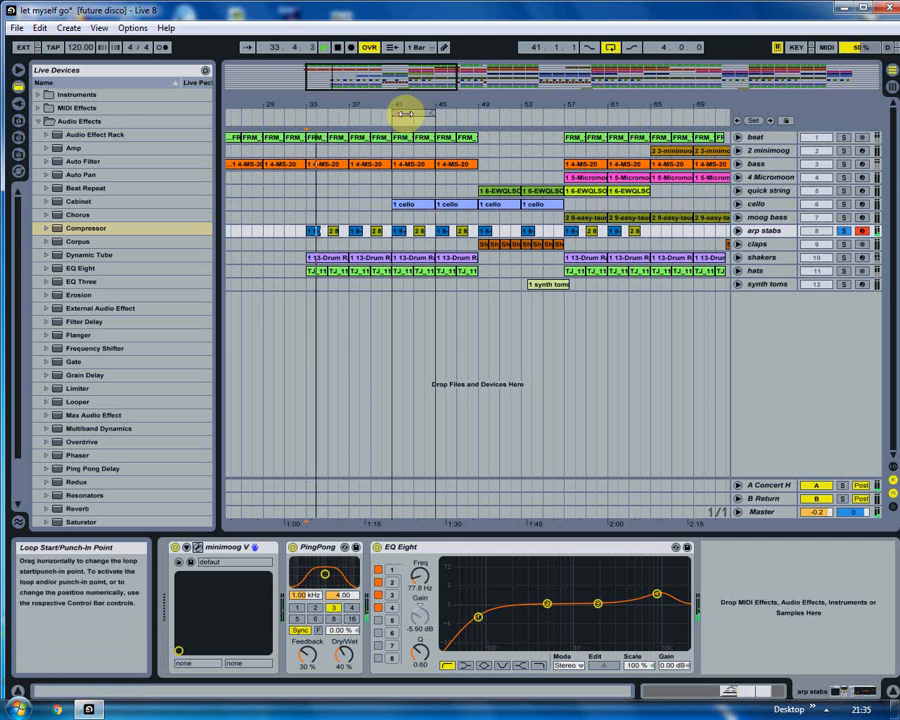
# - Loop bars 33 to 37, play the arp stabs soloed, and unsolo them to hear the section with all tracks
pyautogui.moveTo(404, 113); pyautogui.dragTo(318, 115)
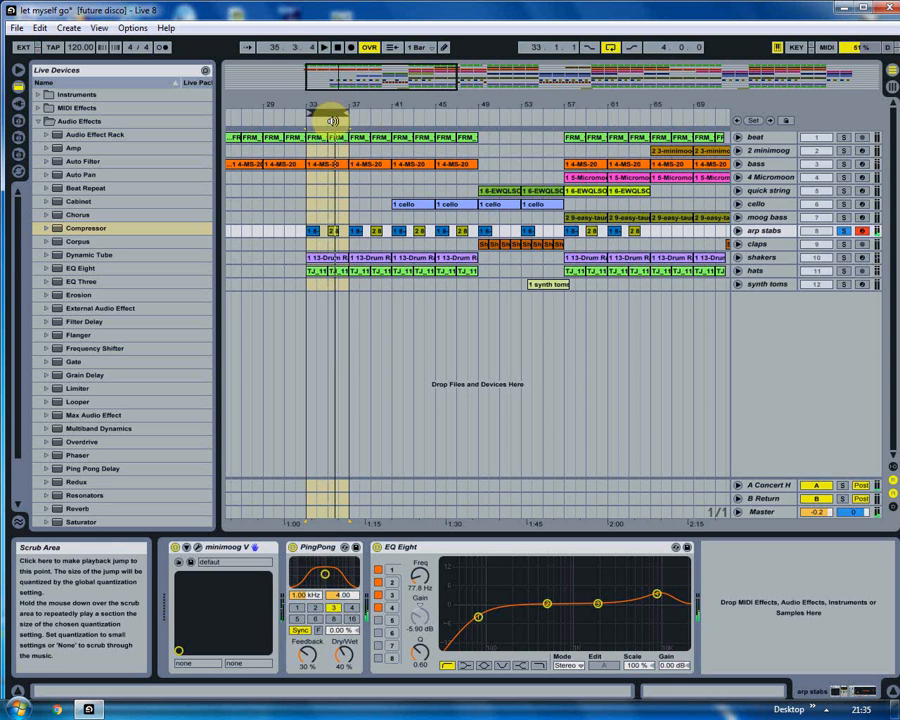
pyautogui.click(304, 120)
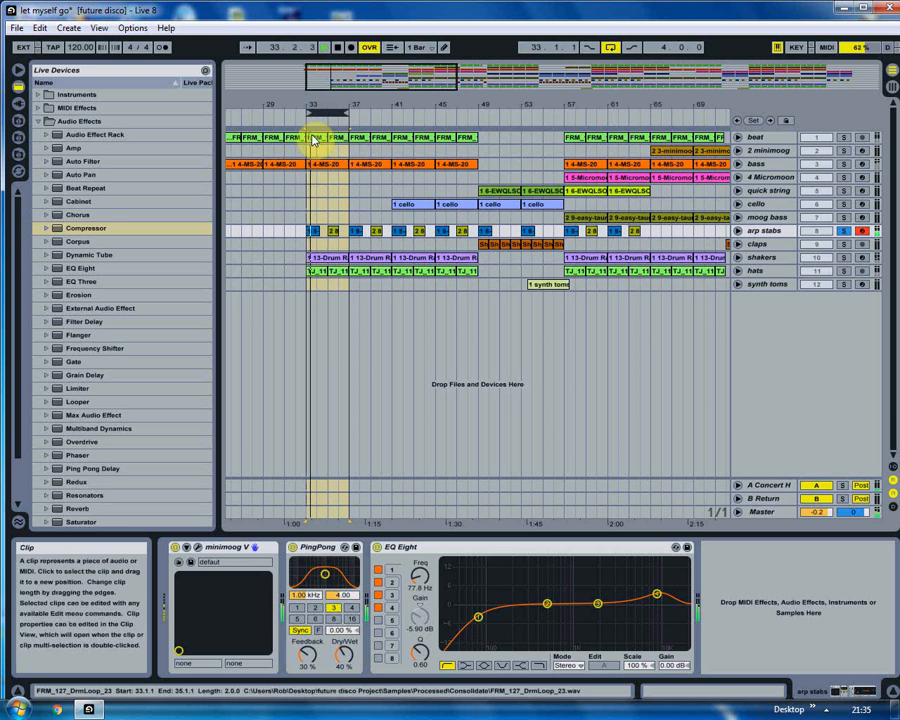
pyautogui.click(845, 232)
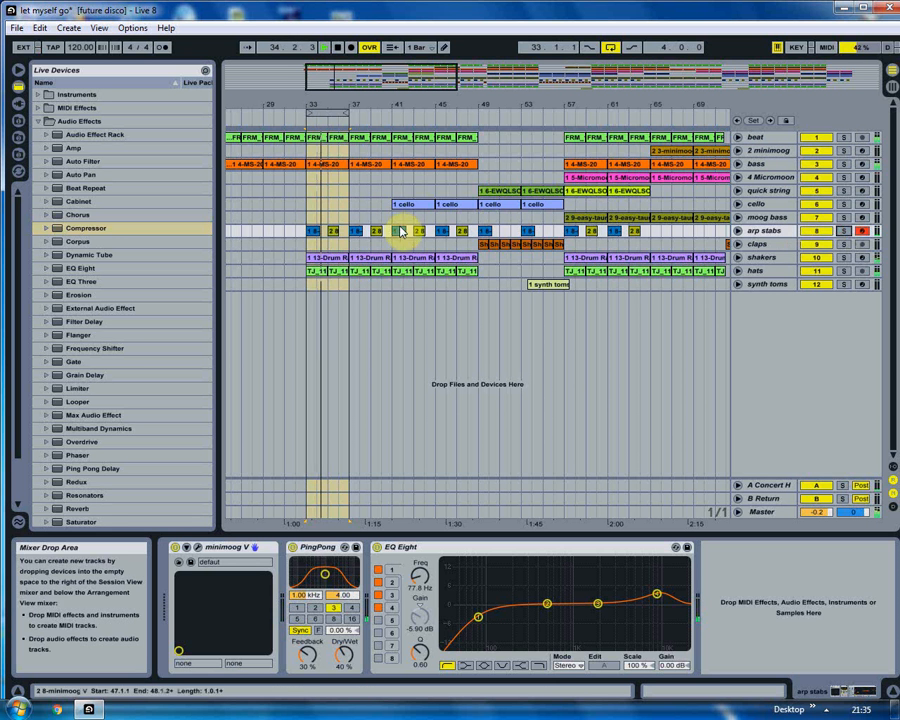
pyautogui.click(334, 232)
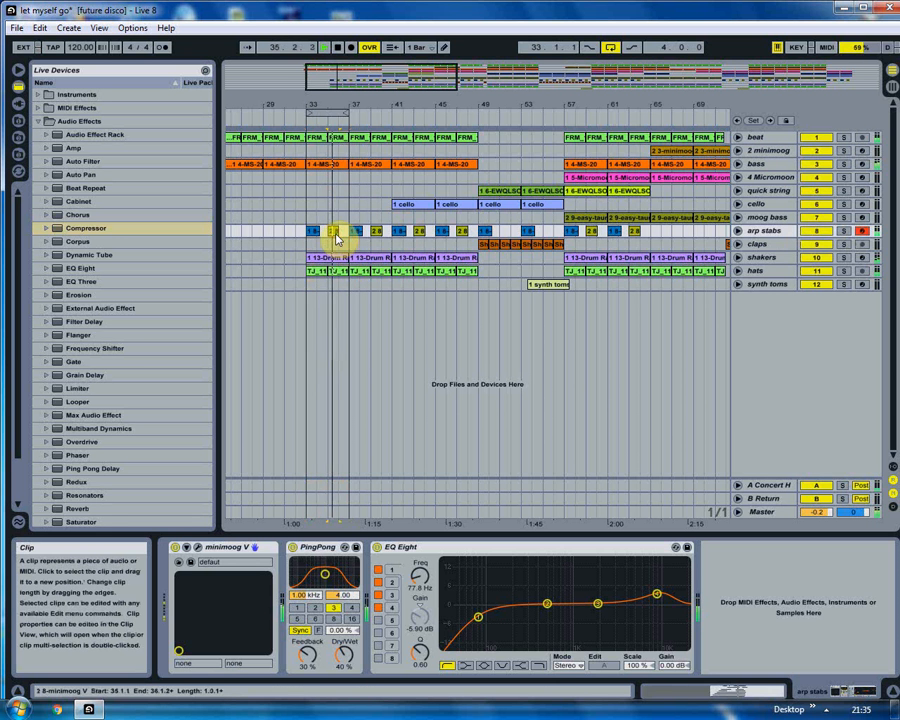
# - Move the loop to bars 41 to 45 and arm the cello track instead of the arp stabs track, with its devices shown
pyautogui.click(391, 185)
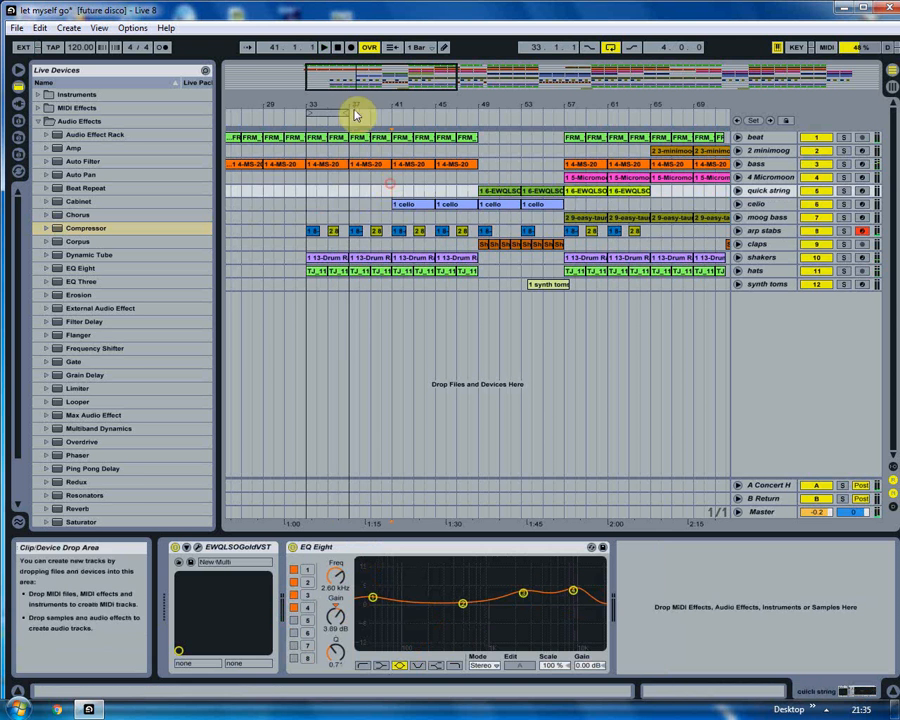
pyautogui.moveTo(324, 112); pyautogui.dragTo(413, 112)
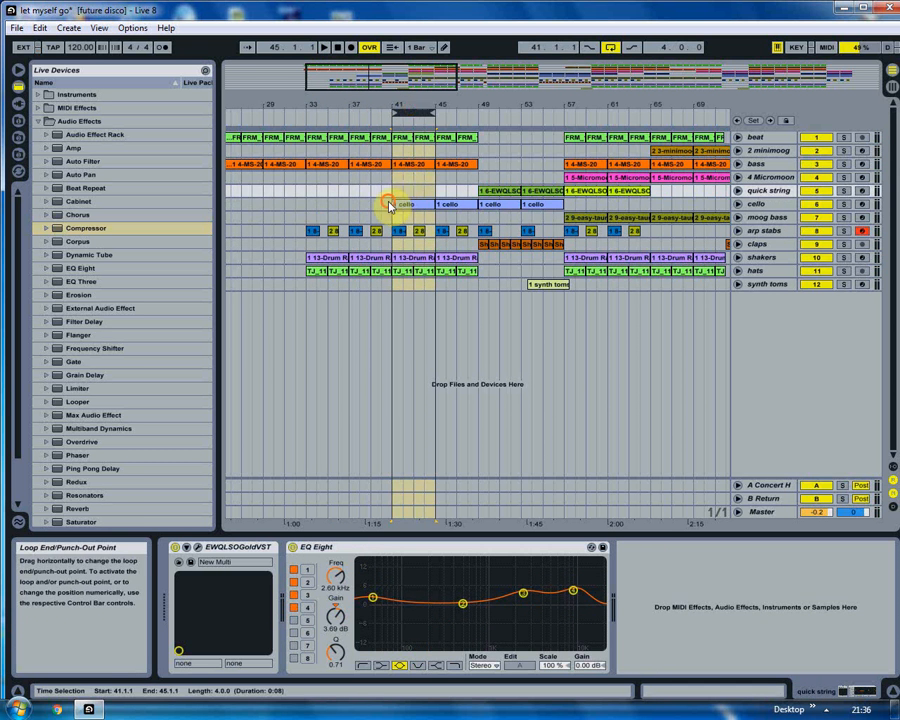
pyautogui.click(389, 203)
pyautogui.click(867, 204)
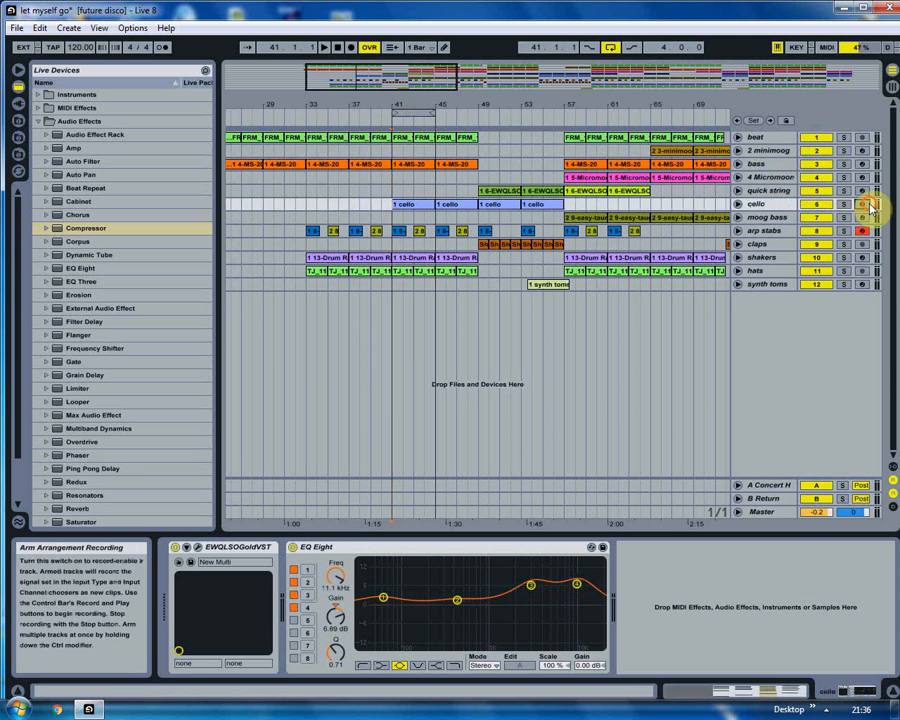
pyautogui.click(863, 232)
pyautogui.click(767, 206)
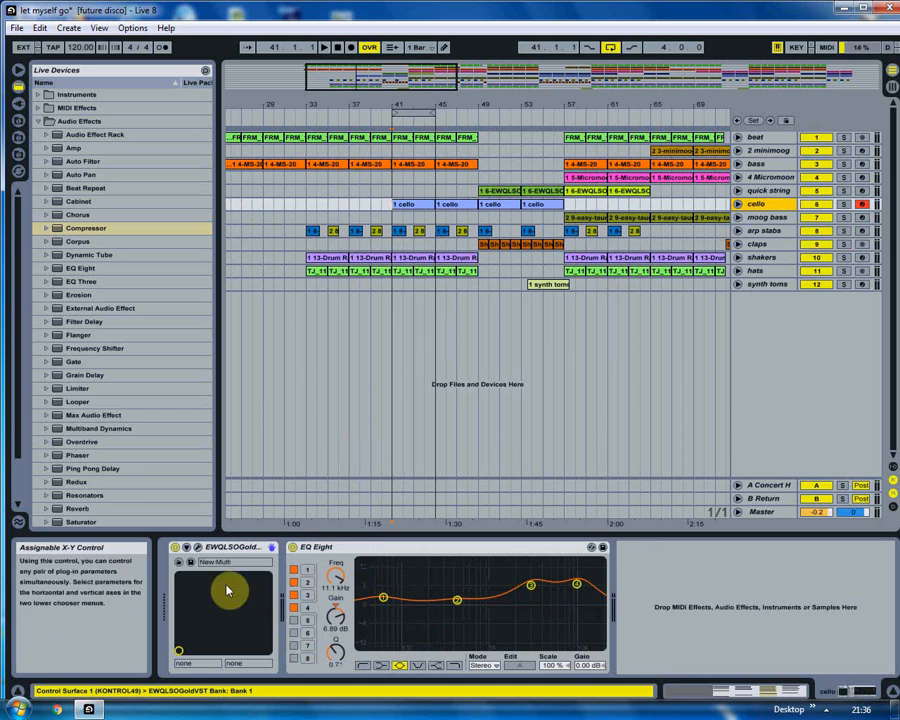
# - Open the cello track's EWQLSO Gold instrument, pick F SVC DOUBLE BOW EXP from the cello patches, and close its window
pyautogui.click(193, 548)
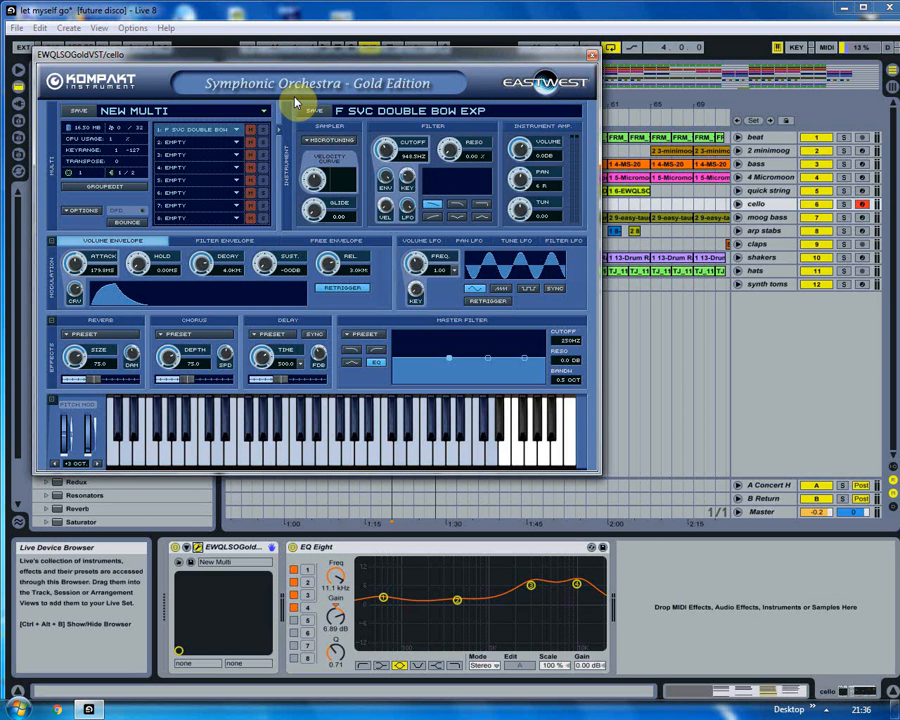
pyautogui.click(237, 131)
pyautogui.moveTo(272, 274)
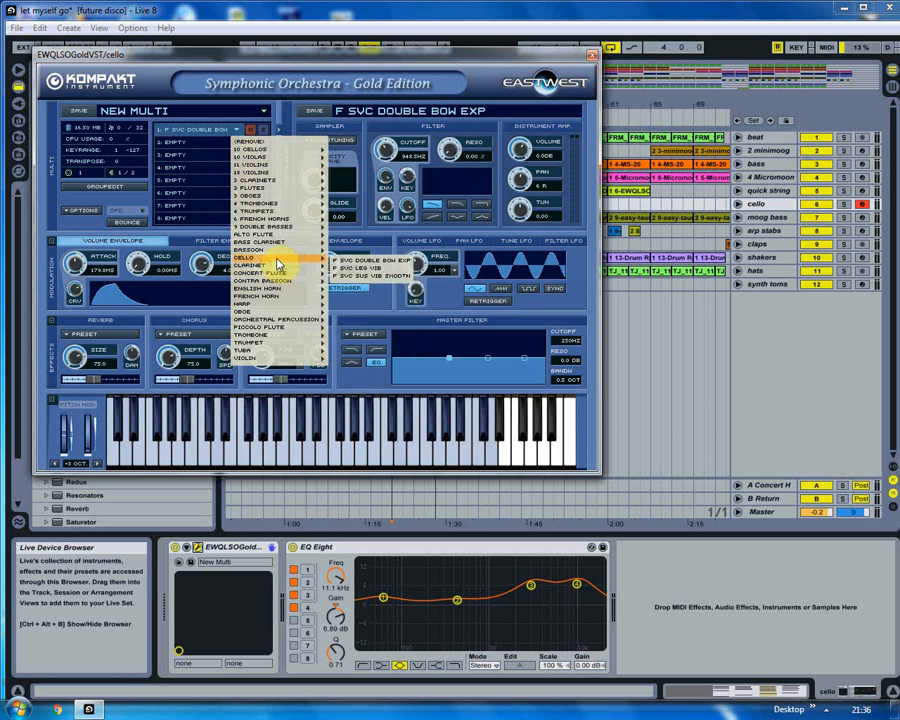
pyautogui.click(405, 261)
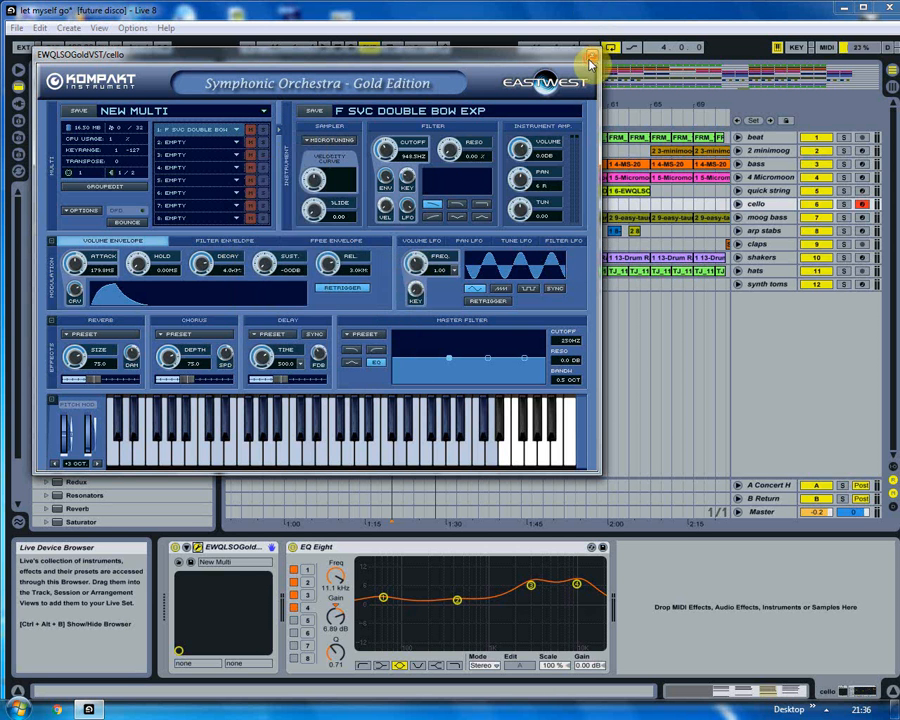
pyautogui.click(592, 55)
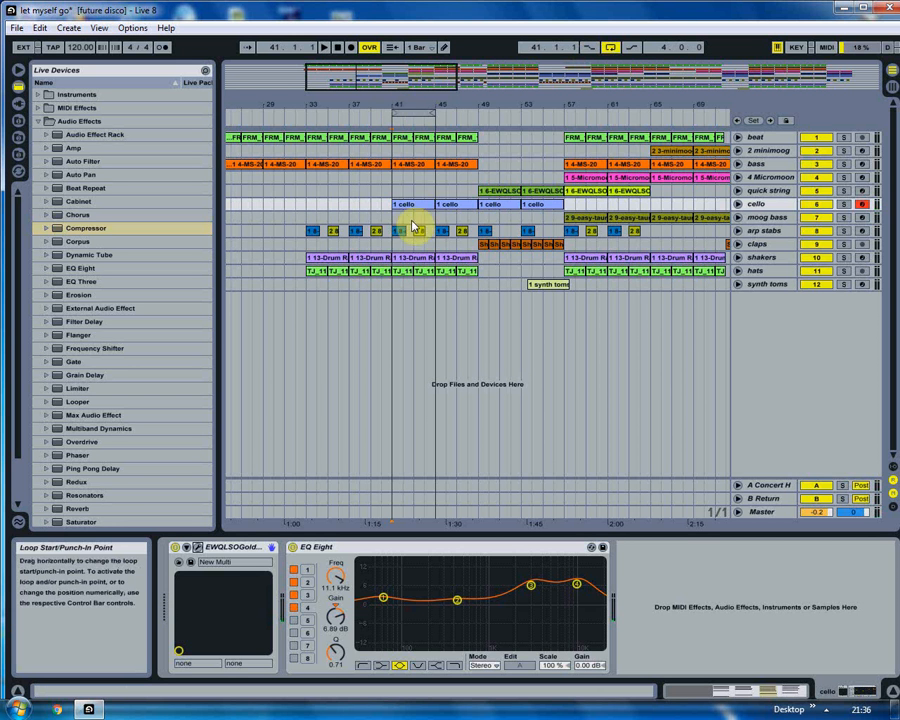
# - Audition the cello section from bar 41, and move playback to the quick string entry at bar 49
pyautogui.press('space')
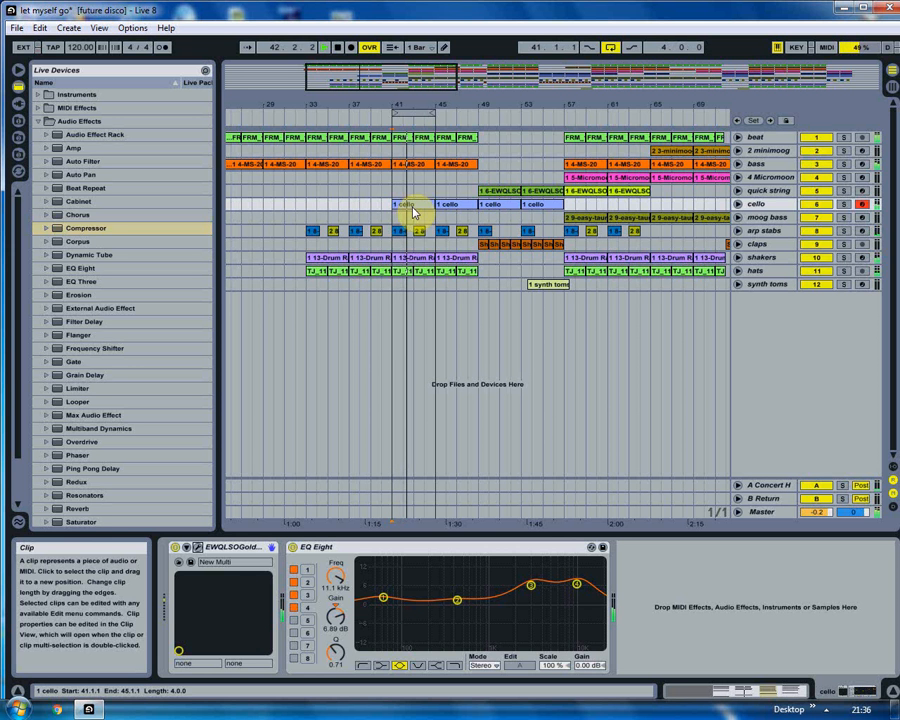
pyautogui.click(478, 191)
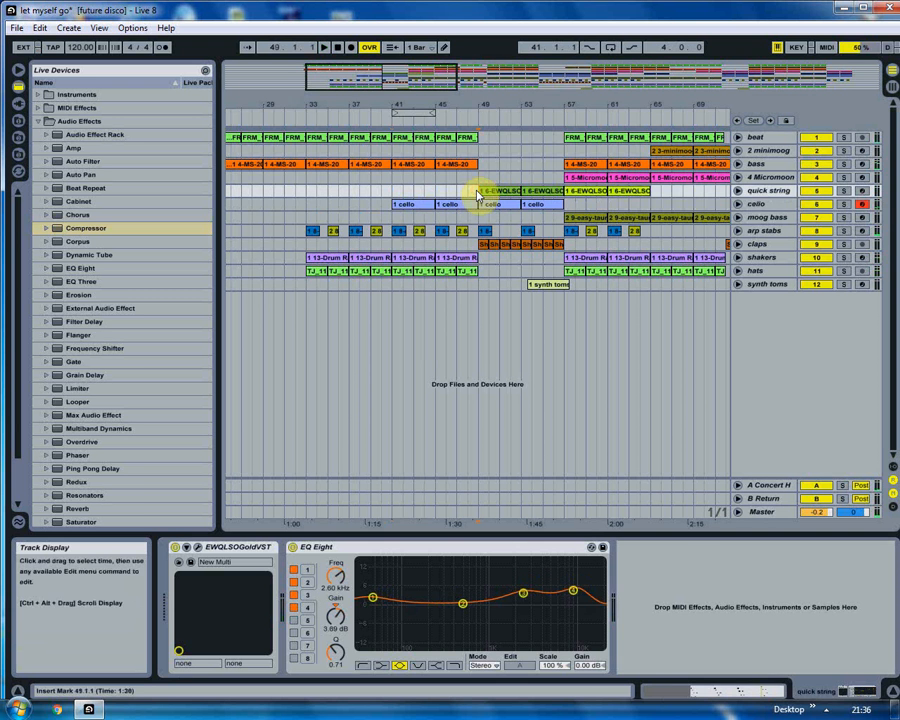
pyautogui.press('space')
# - Select the quick string clip at bar 49, browse its EWQLSO Gold instrument's patch list including 10 Cellos, and close the window
pyautogui.click(502, 191)
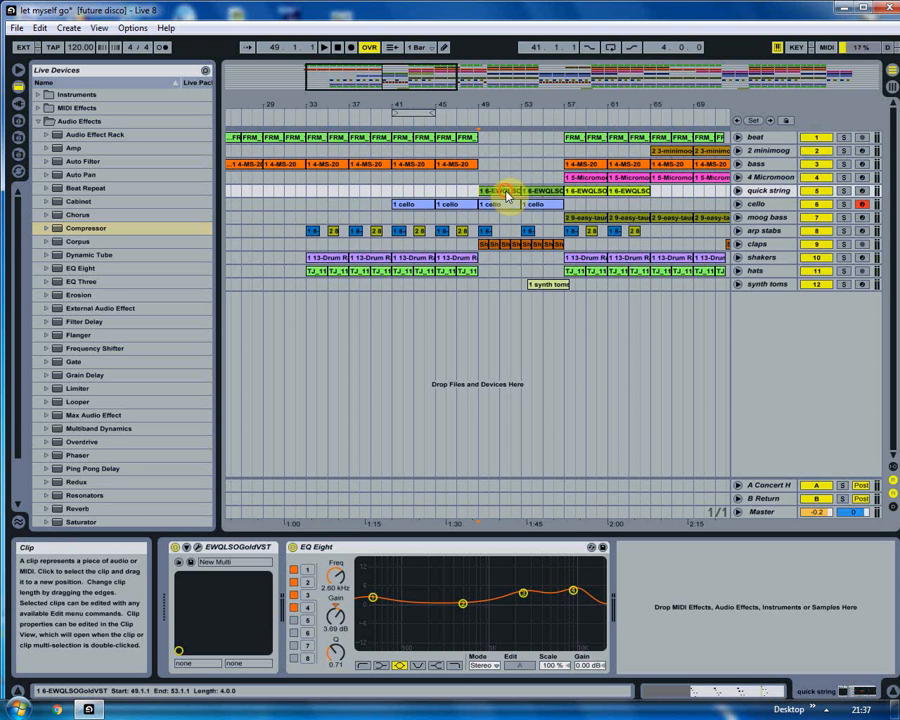
pyautogui.click(197, 547)
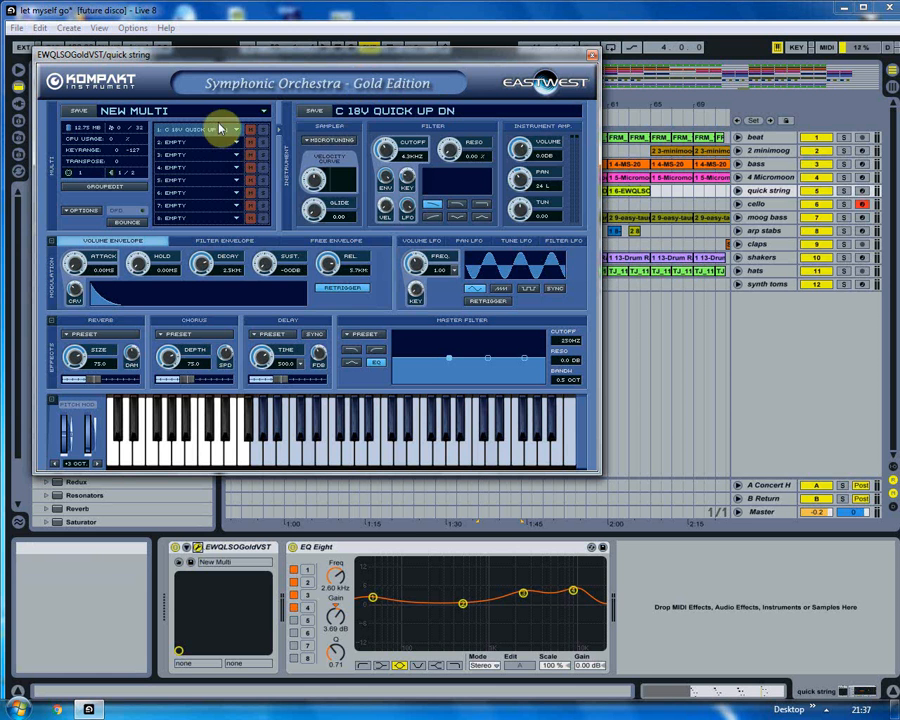
pyautogui.click(262, 131)
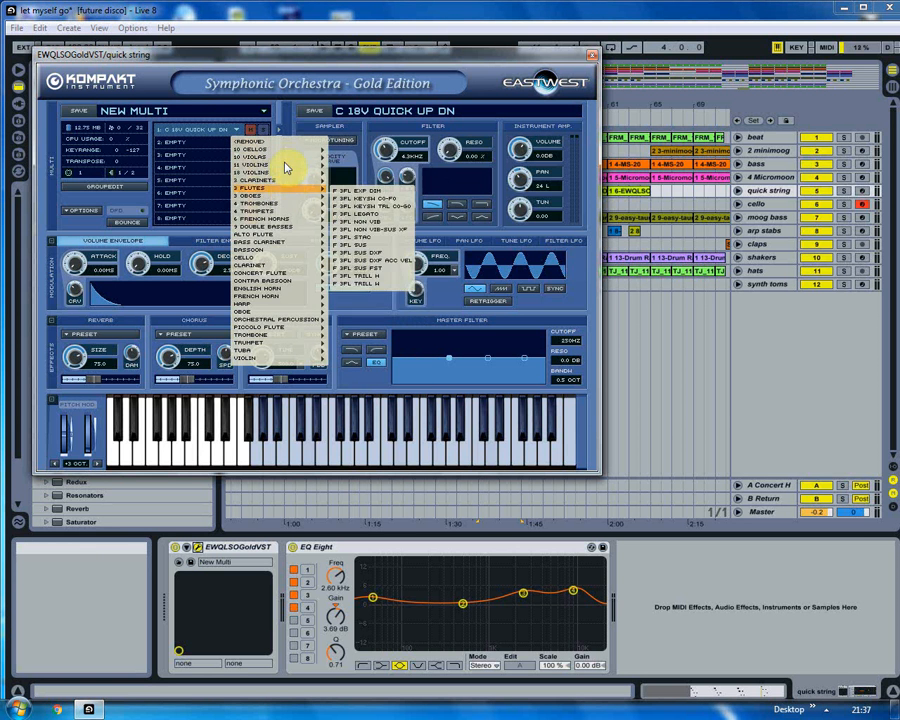
pyautogui.moveTo(285, 152)
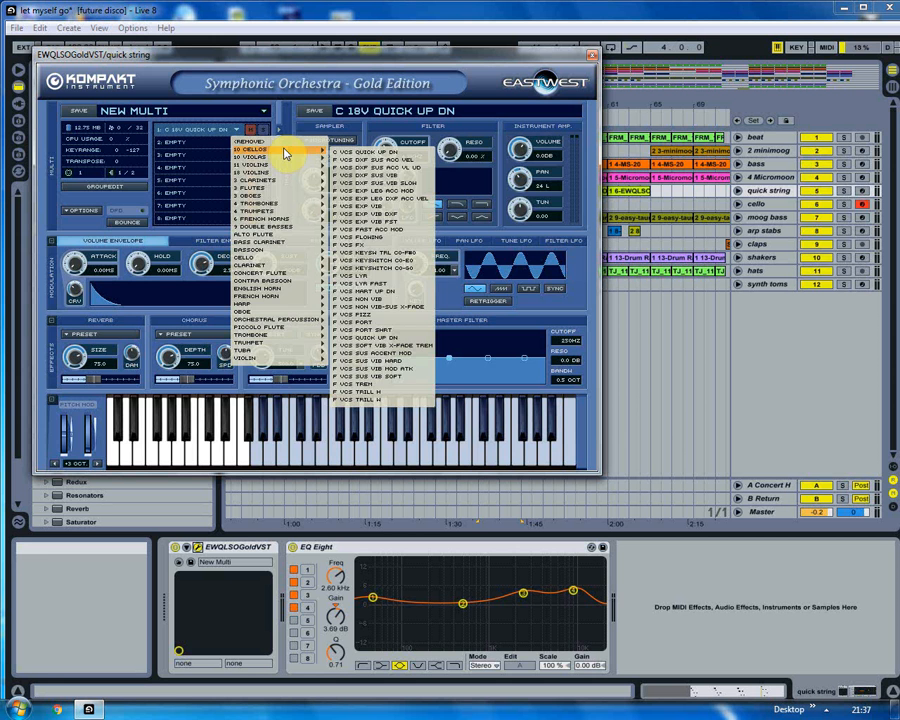
pyautogui.click(593, 56)
pyautogui.click(593, 56)
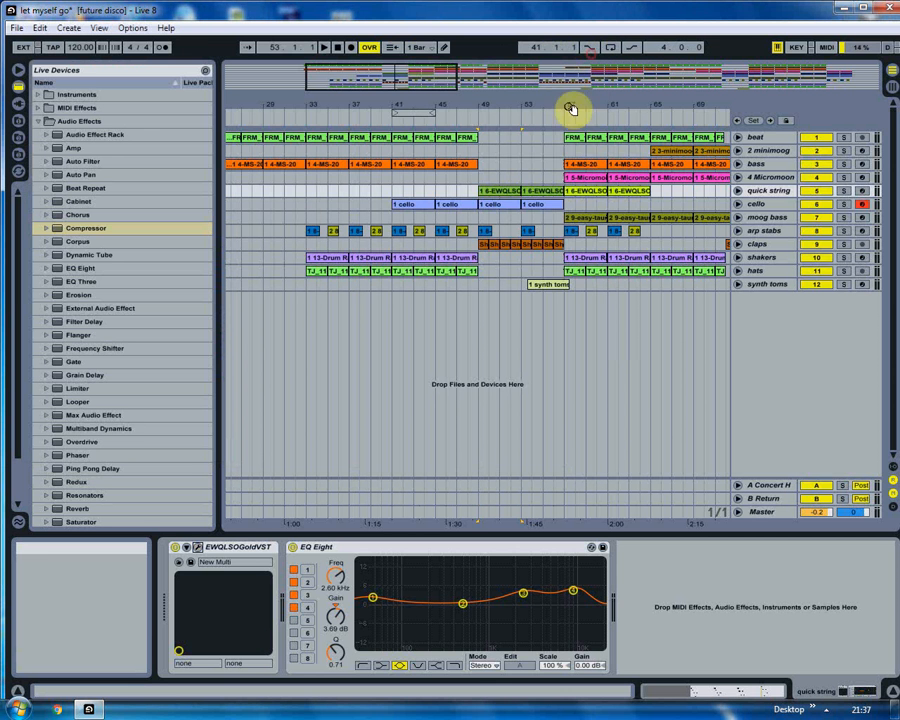
# - Arm the quick string track and audition it from bar 49 in solo, with the cello, and in the full mix
pyautogui.click(862, 190)
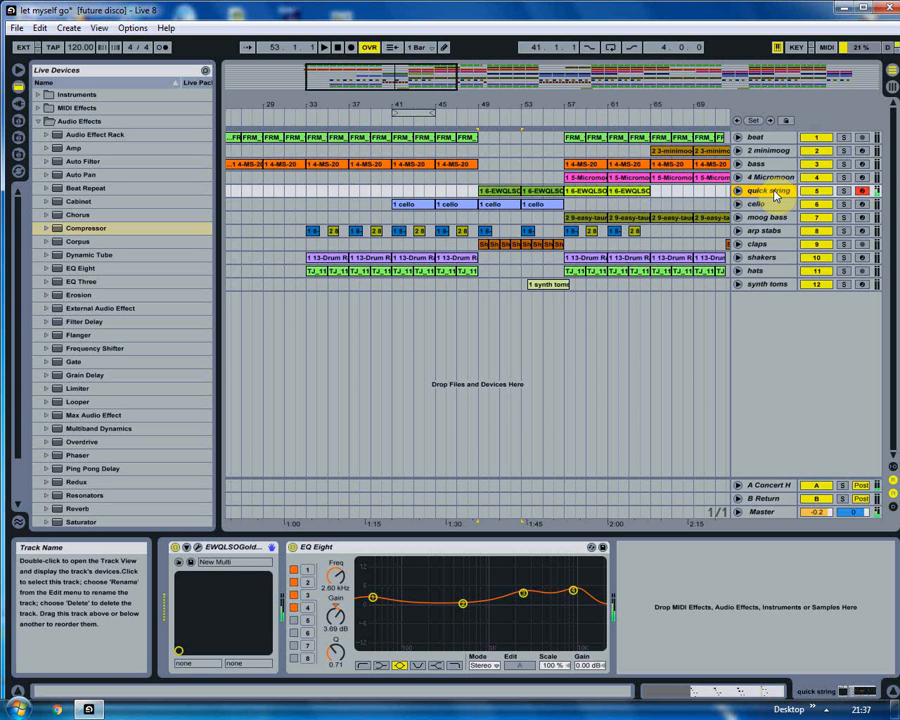
pyautogui.click(480, 191)
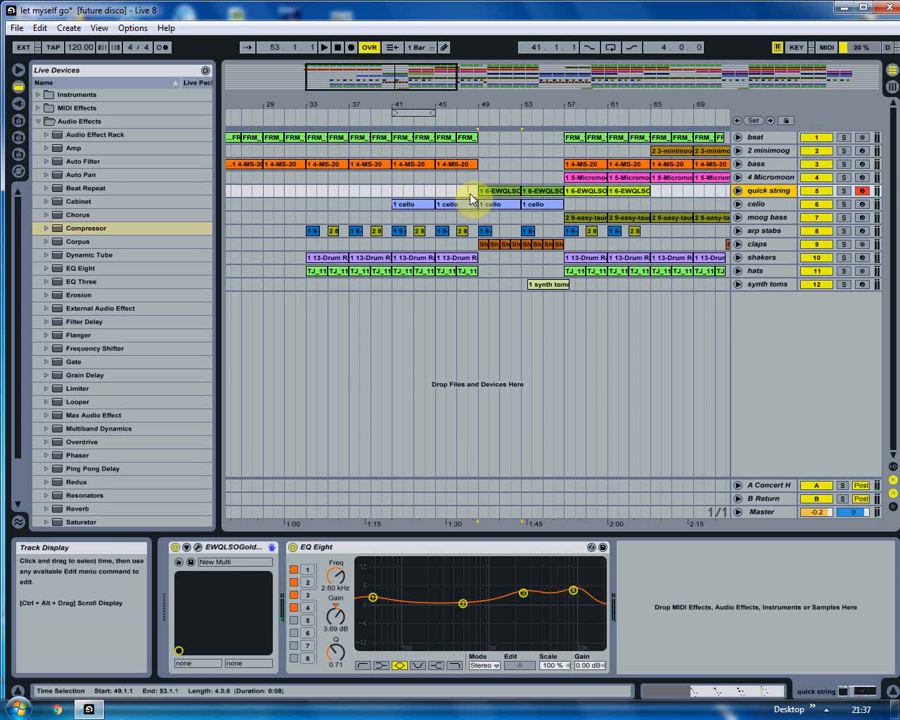
pyautogui.click(845, 191)
pyautogui.press('space')
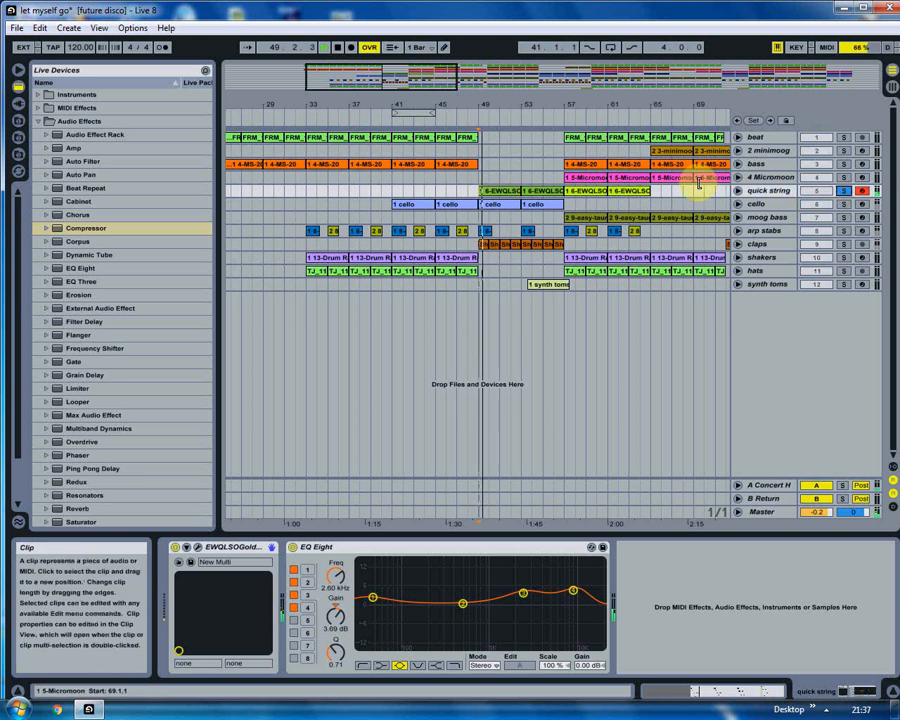
pyautogui.click(843, 204)
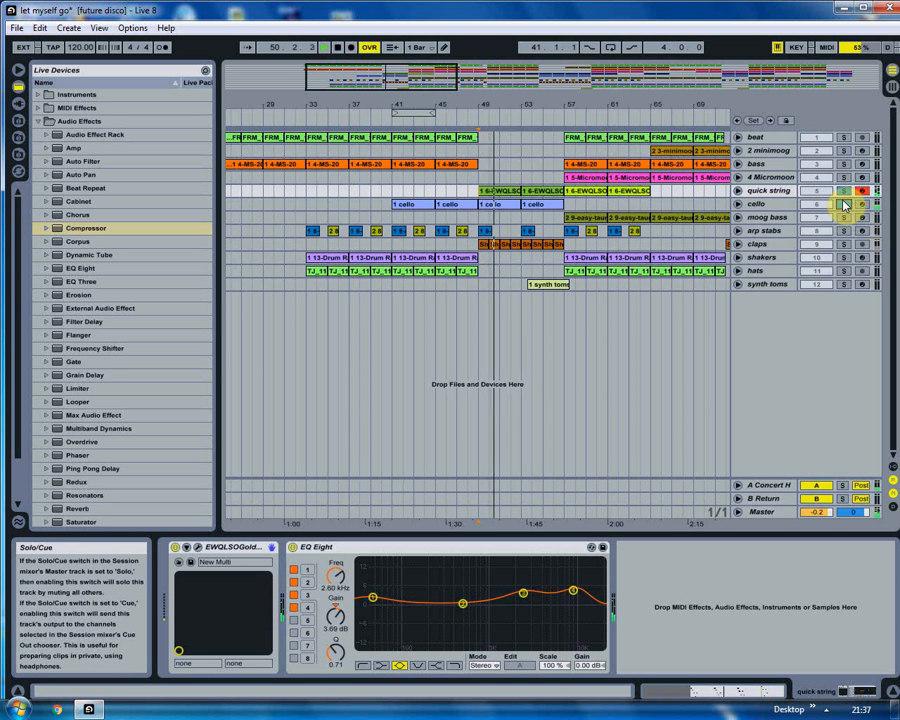
pyautogui.click(844, 204)
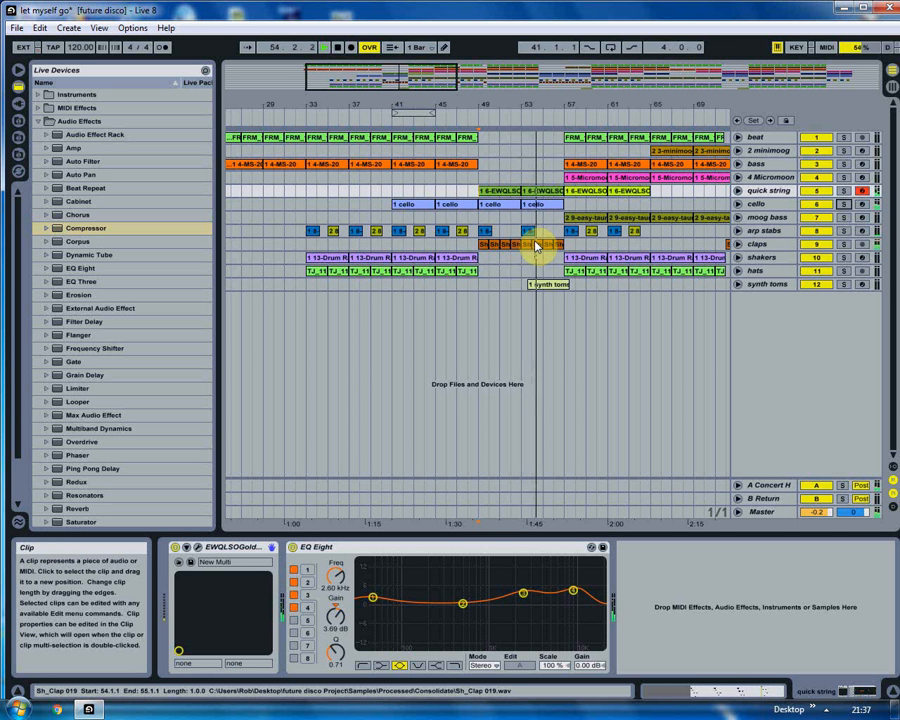
# - Arm the synth toms track, audition it in solo, and release the solo
pyautogui.click(862, 284)
pyautogui.click(843, 285)
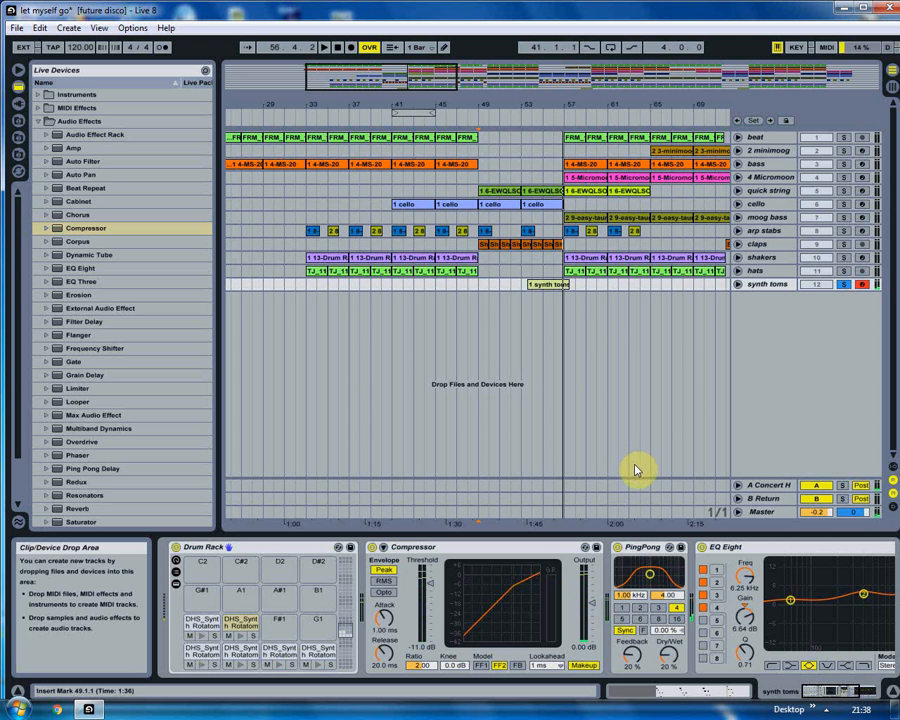
pyautogui.click(843, 284)
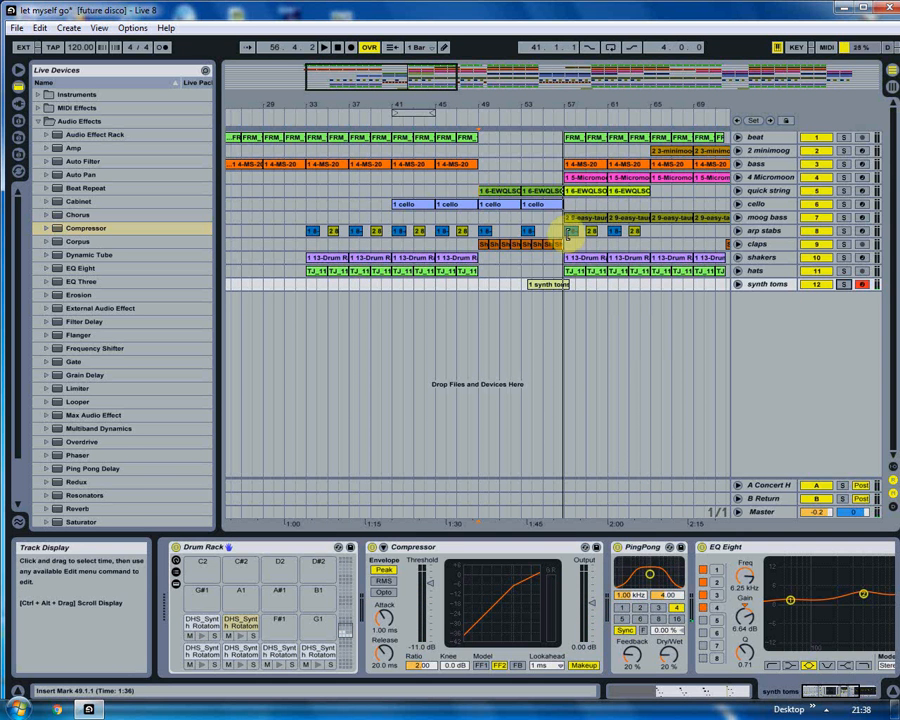
# - Select the clap clip at bar 55, unfold the claps track to show its waveform, and audition it in solo
pyautogui.click(545, 243)
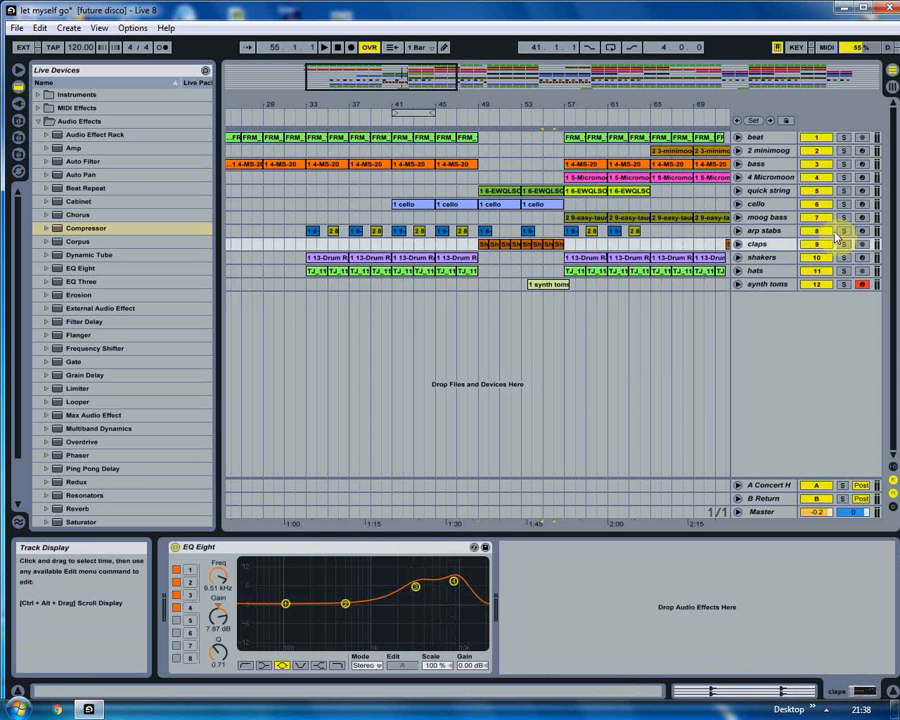
pyautogui.click(841, 245)
pyautogui.click(738, 244)
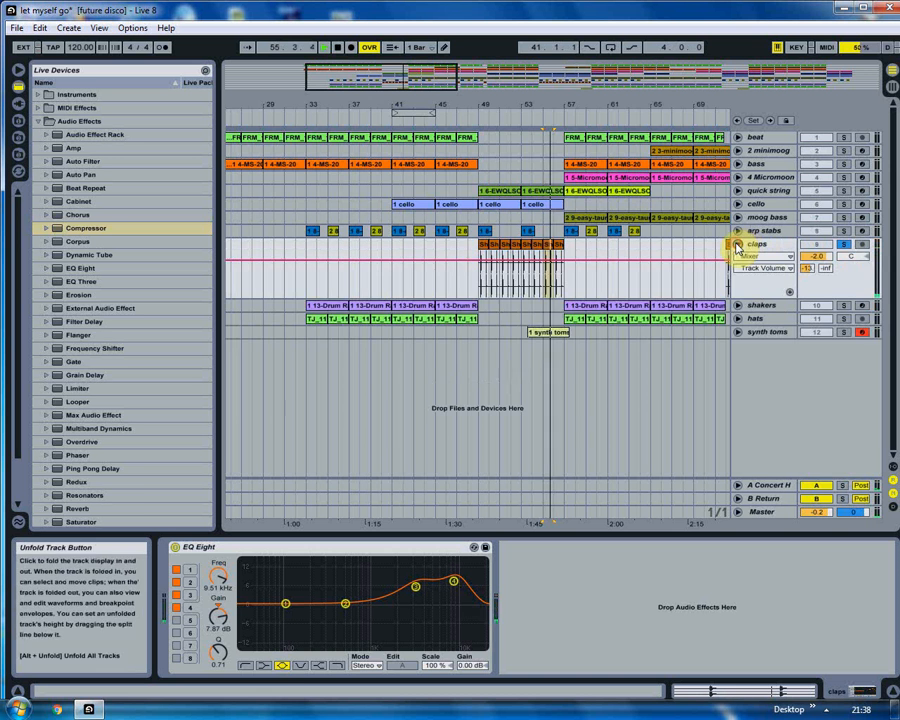
pyautogui.moveTo(570, 104); pyautogui.dragTo(545, 140)
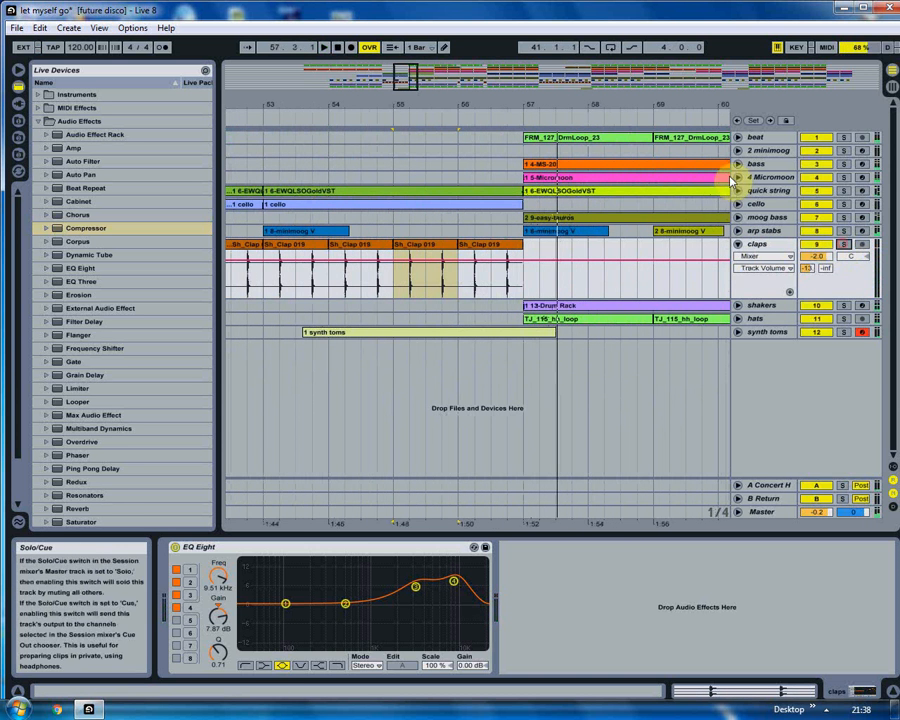
pyautogui.moveTo(597, 96); pyautogui.dragTo(503, 158)
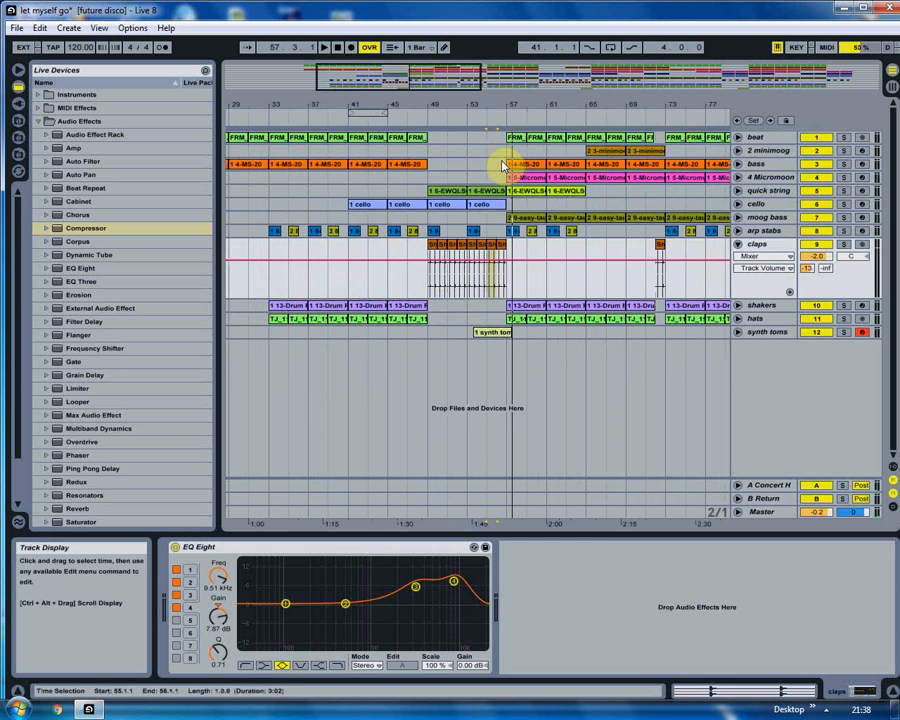
# - Place the start marker at bar 57, solo the 4 Micromoon track, and view its Micromoon instrument's interface
pyautogui.click(503, 165)
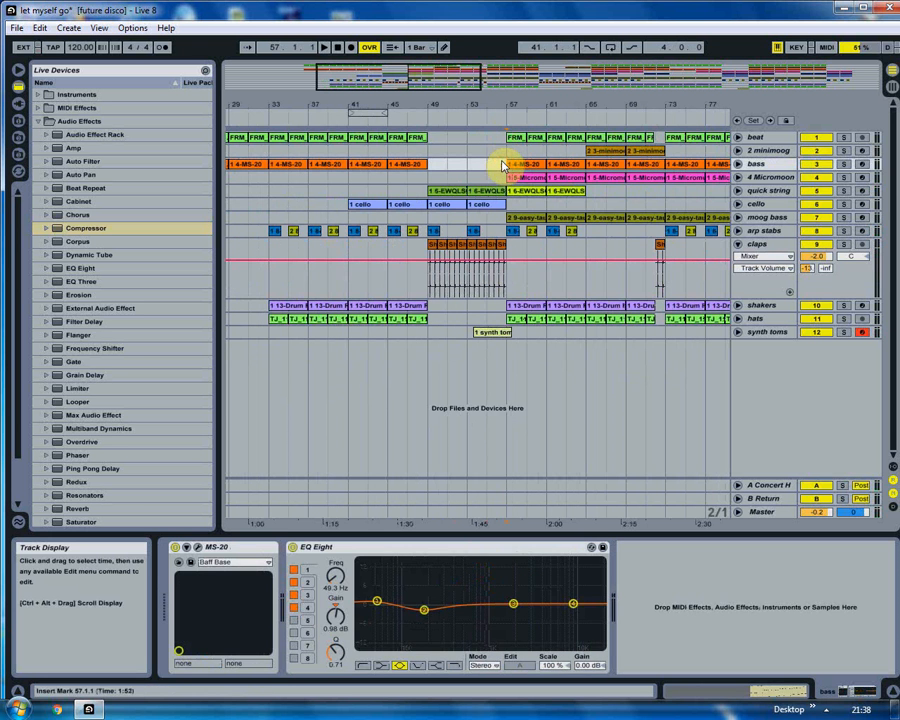
pyautogui.click(850, 177)
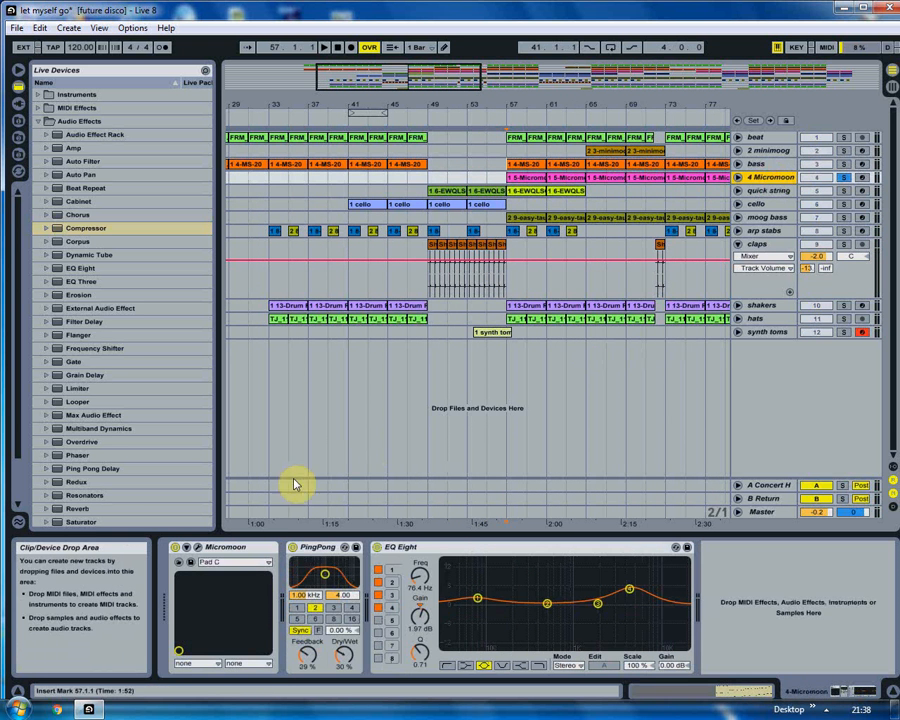
pyautogui.click(198, 549)
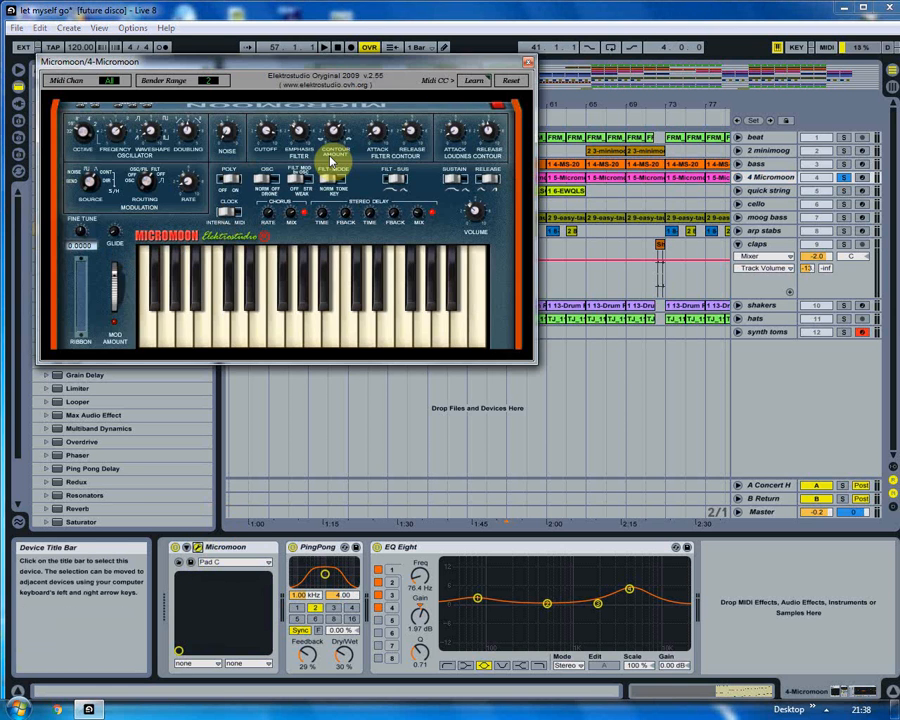
pyautogui.moveTo(288, 65); pyautogui.dragTo(361, 65)
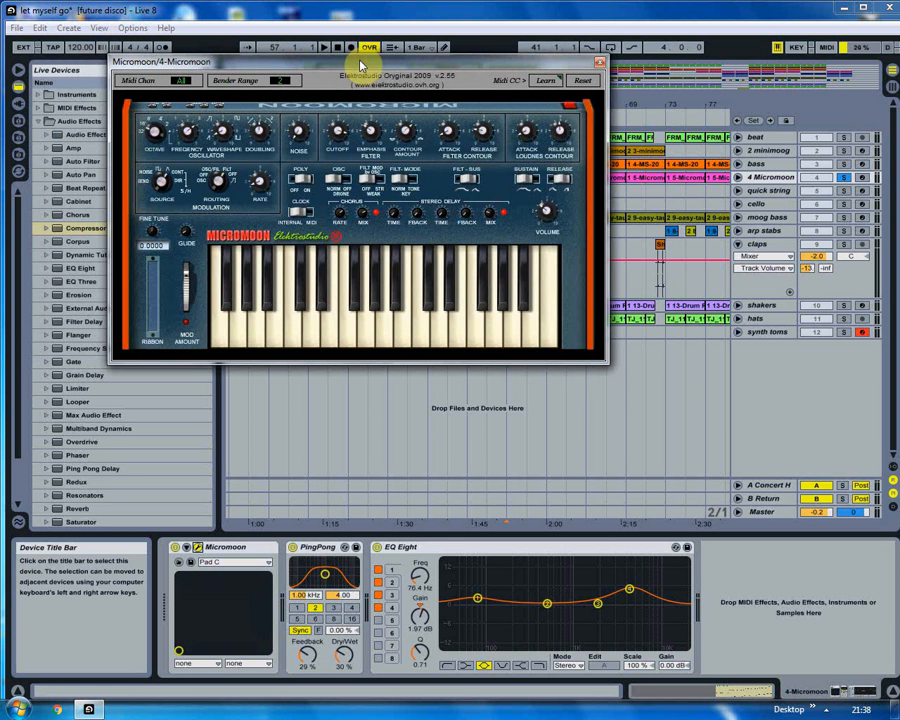
pyautogui.click(601, 65)
# - Open the notes of the Micromoon clip at bar 57 and shrink the note editor to reveal all tracks
pyautogui.doubleClick(529, 177)
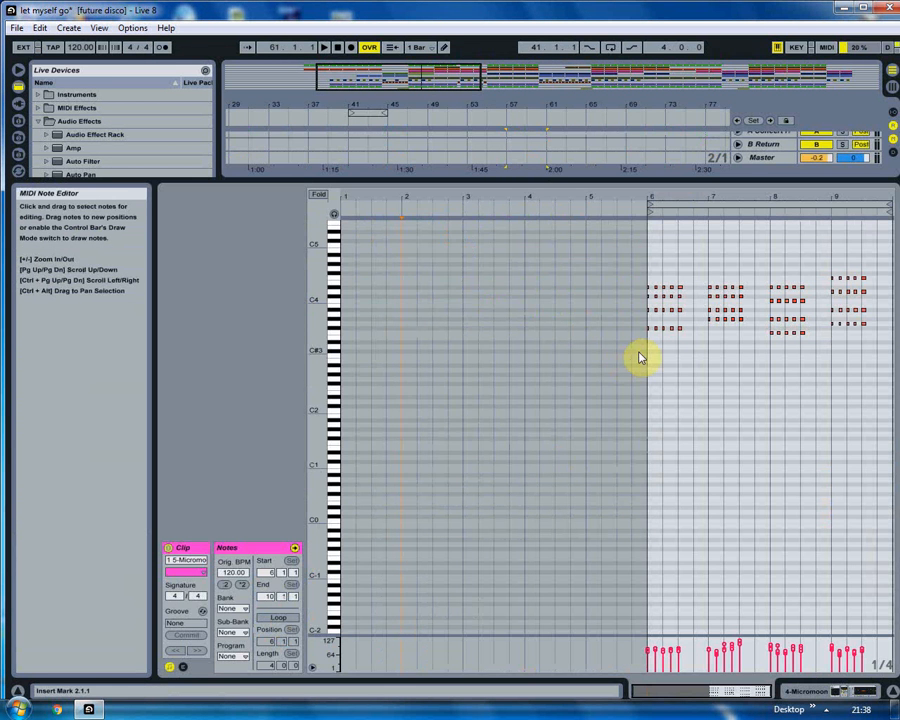
pyautogui.click(652, 197)
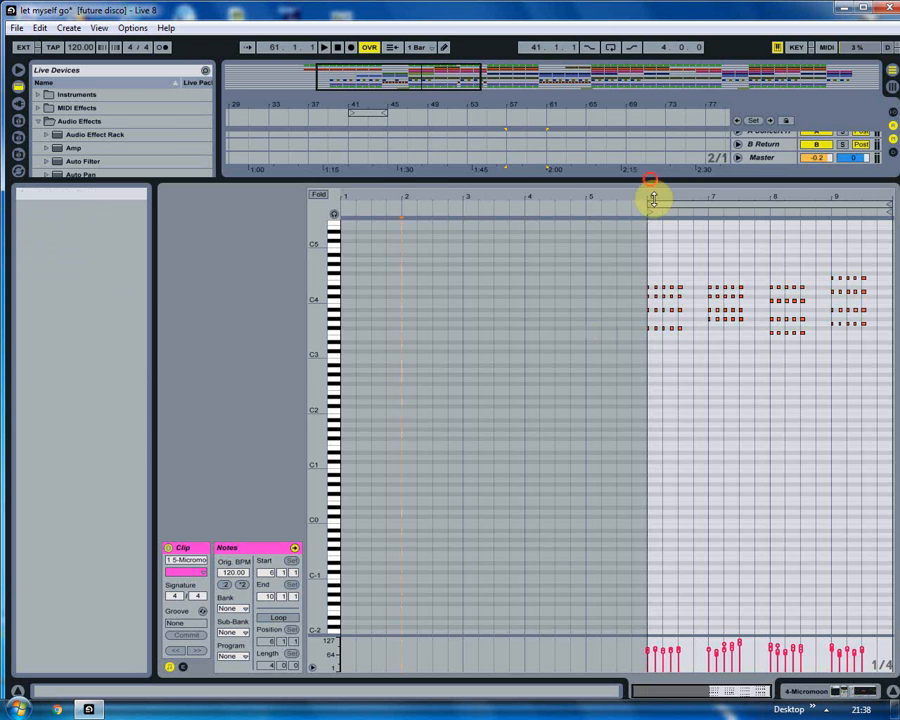
pyautogui.moveTo(650, 182); pyautogui.dragTo(656, 434)
# - Arm the 4 Micromoon track instead of synth toms, show its devices, and demonstrate the Micromoon instrument with its window open
pyautogui.click(862, 178)
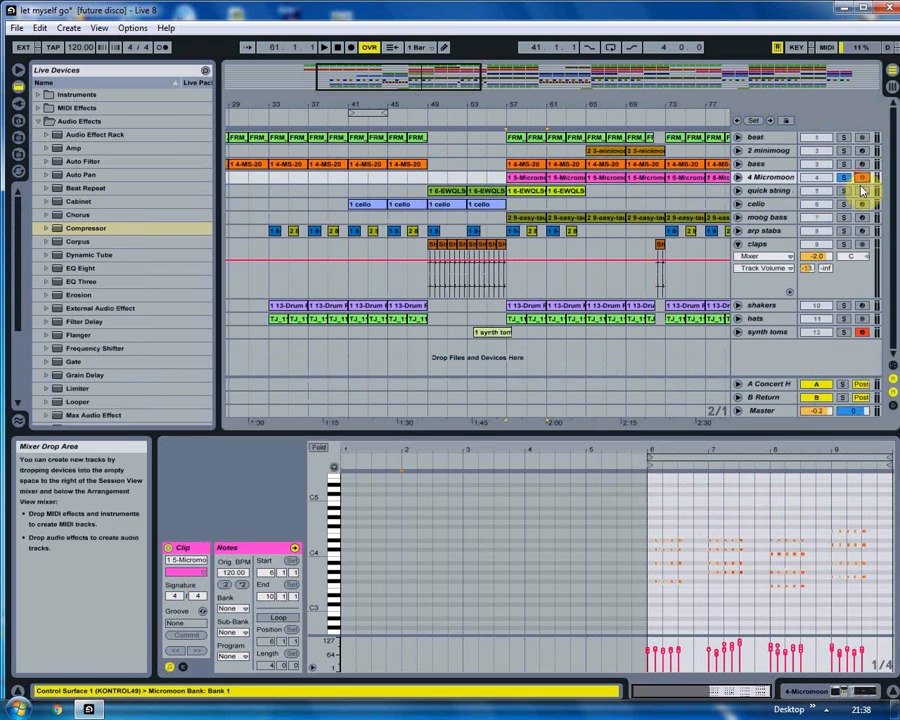
pyautogui.click(863, 334)
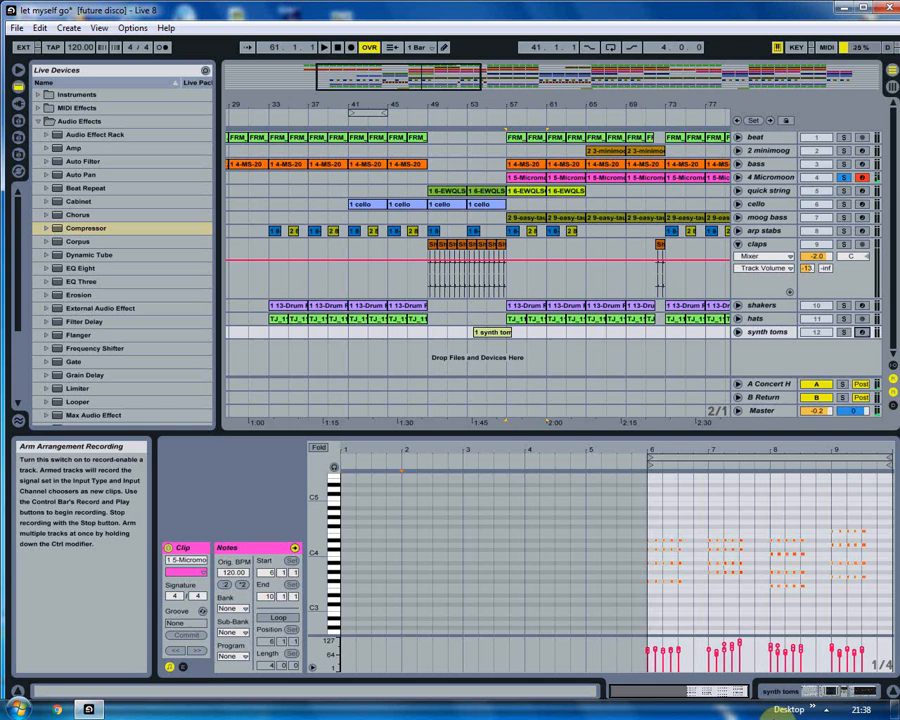
pyautogui.click(800, 692)
pyautogui.click(757, 177)
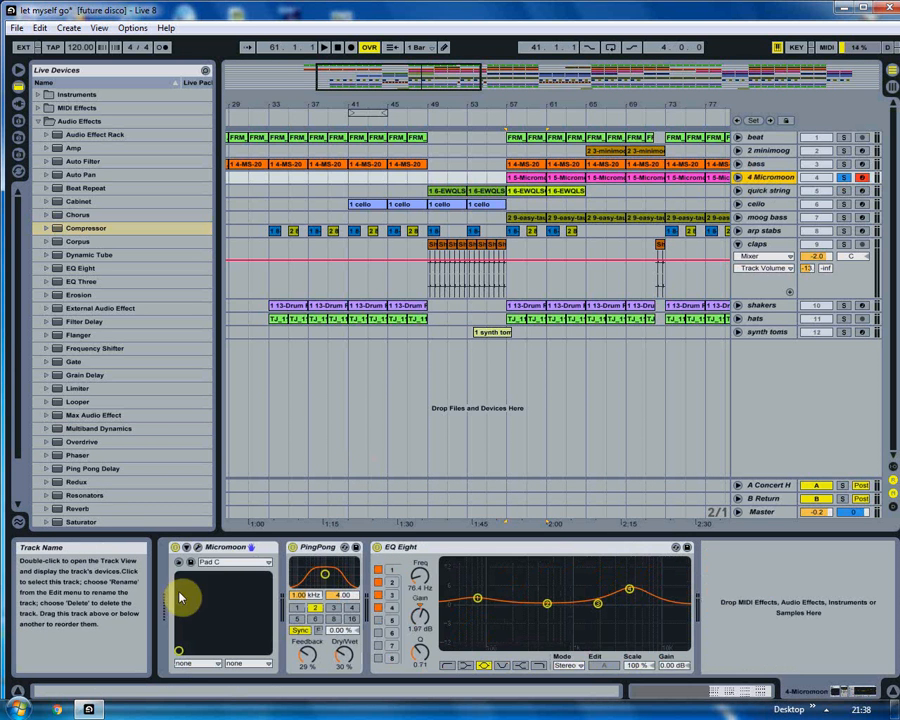
pyautogui.click(199, 550)
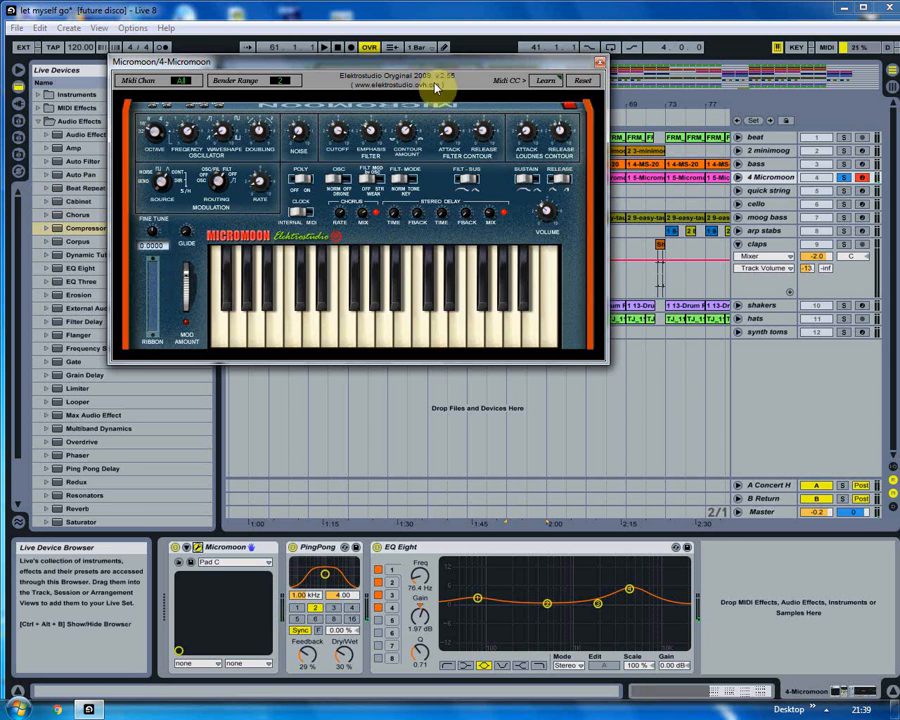
pyautogui.click(599, 67)
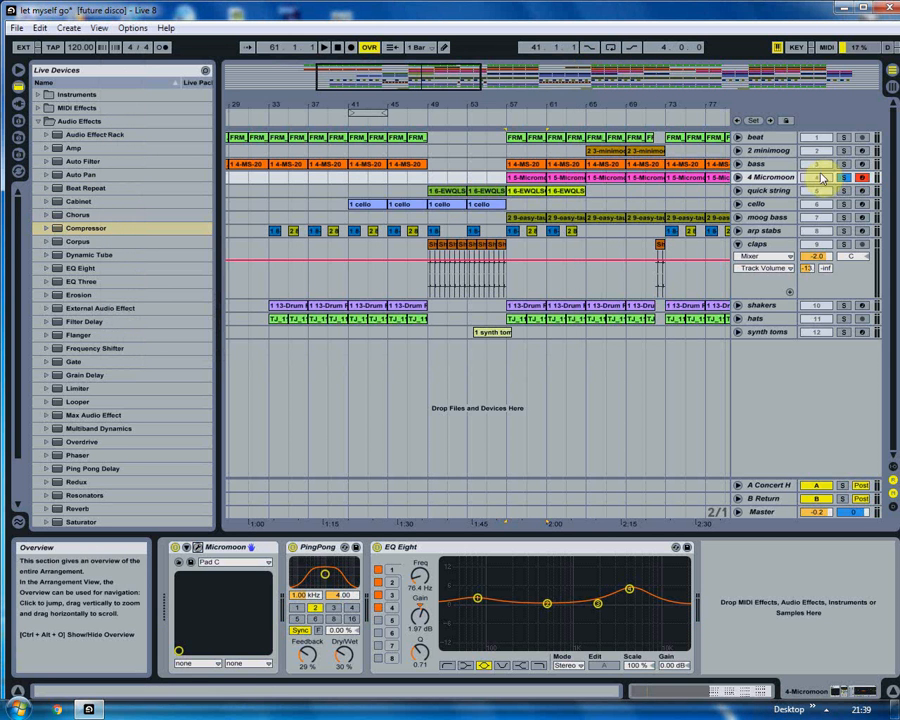
# - Play the soloed Micromoon part from bar 57 and show its clip's notes in an enlarged editor
pyautogui.click(505, 185)
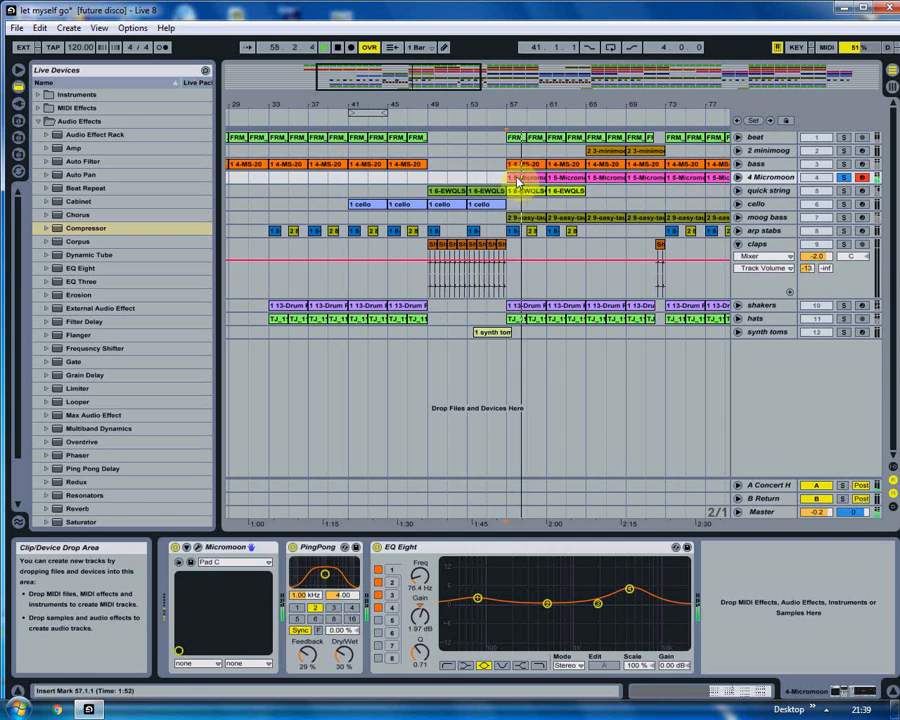
pyautogui.doubleClick(515, 178)
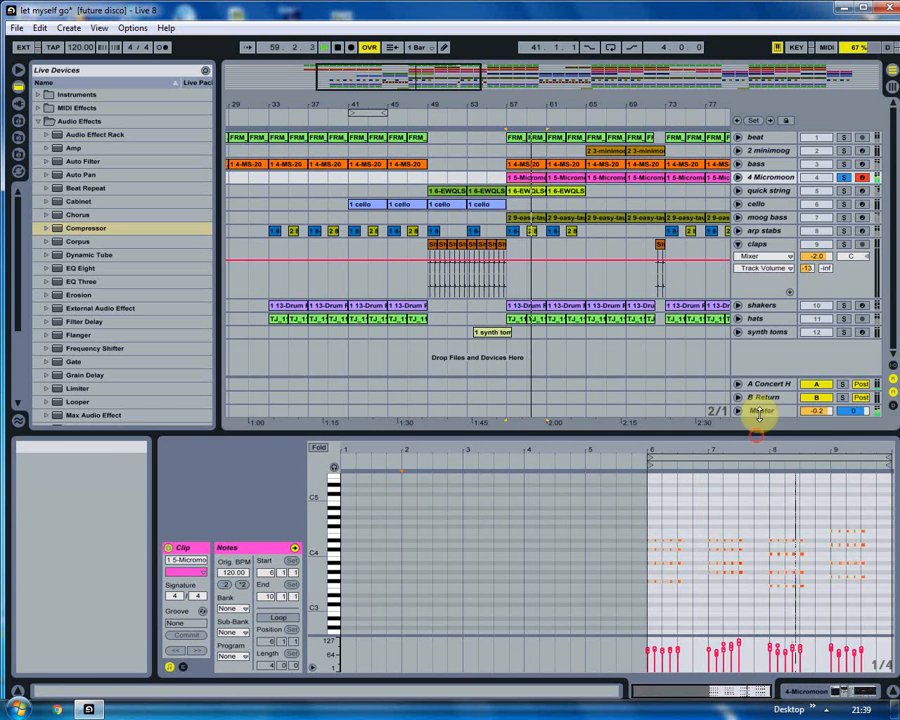
pyautogui.moveTo(808, 432); pyautogui.dragTo(800, 236)
# - Loop bars 57 to 61 from the bass clip and magnify its notes in the editor
pyautogui.rightClick(535, 163)
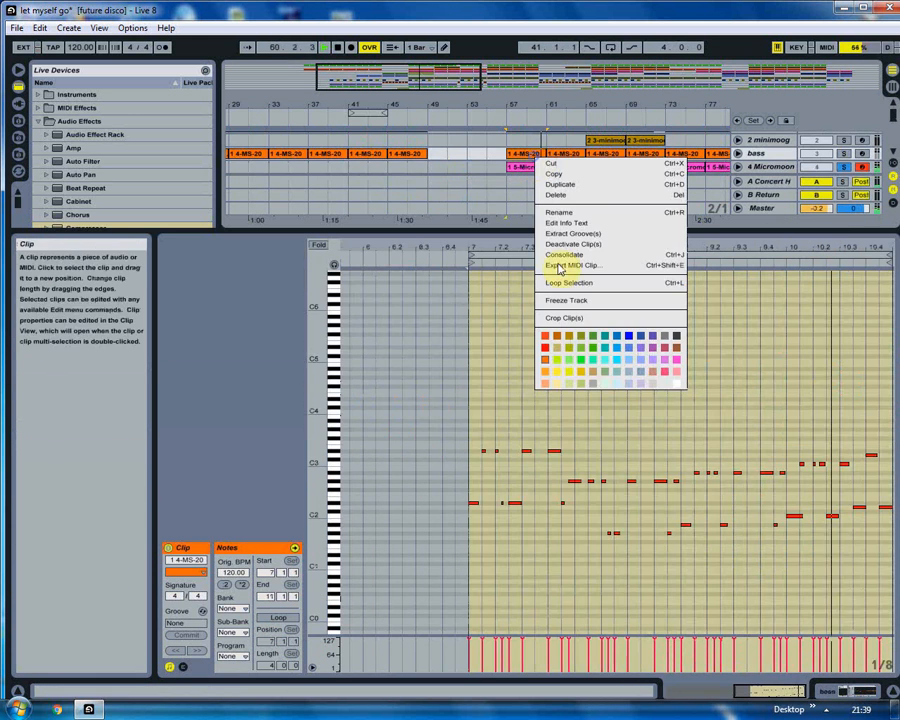
pyautogui.click(562, 336)
pyautogui.doubleClick(320, 447)
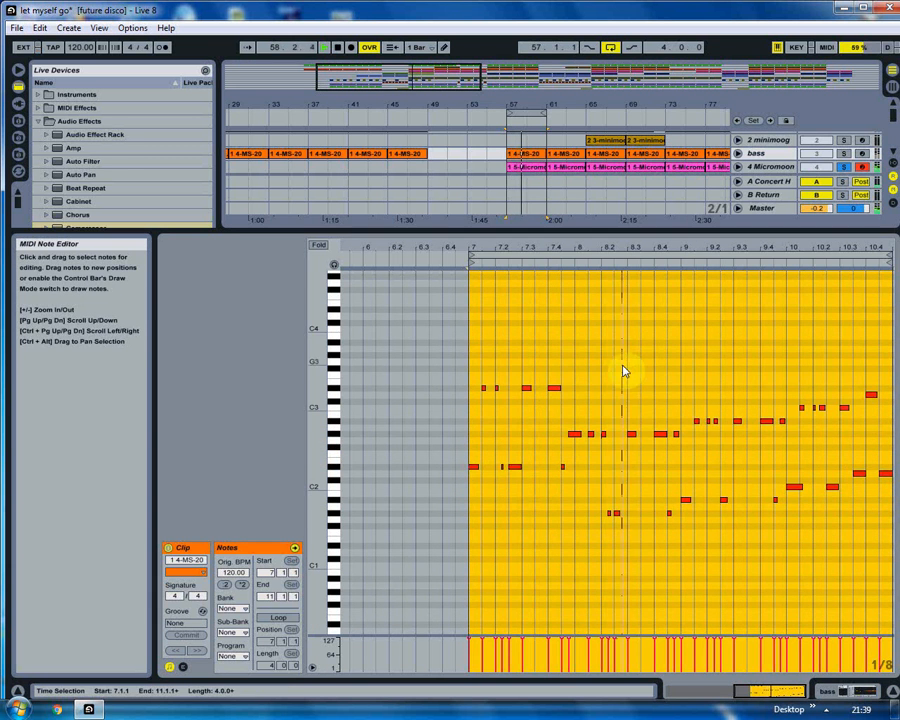
# - Examine the chord notes in the Micromoon clip at bar 57, and hide the detail view
pyautogui.click(517, 167)
pyautogui.doubleClick(320, 323)
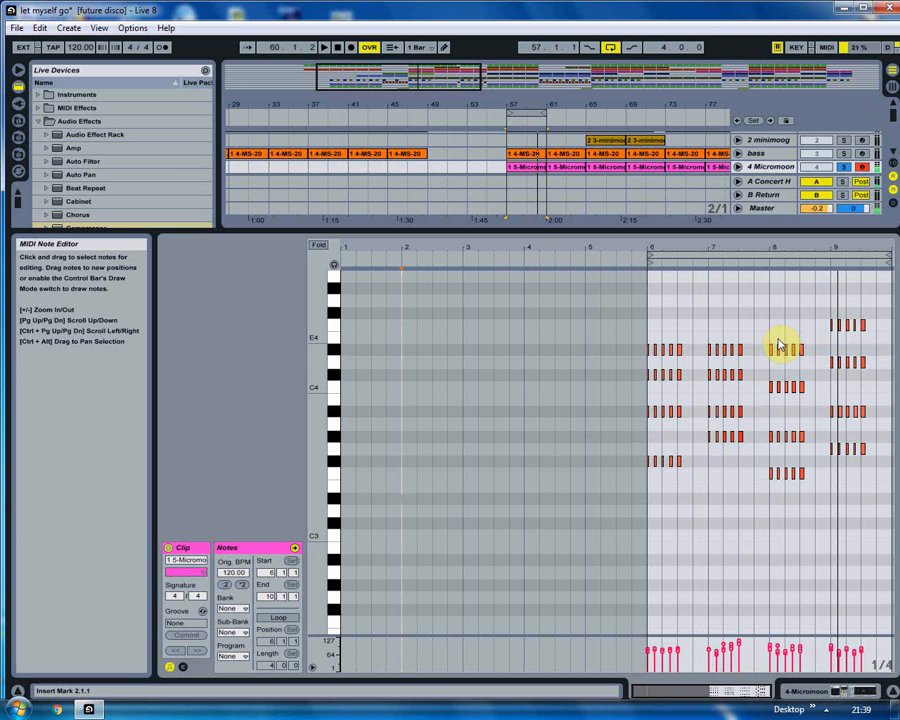
pyautogui.click(866, 690)
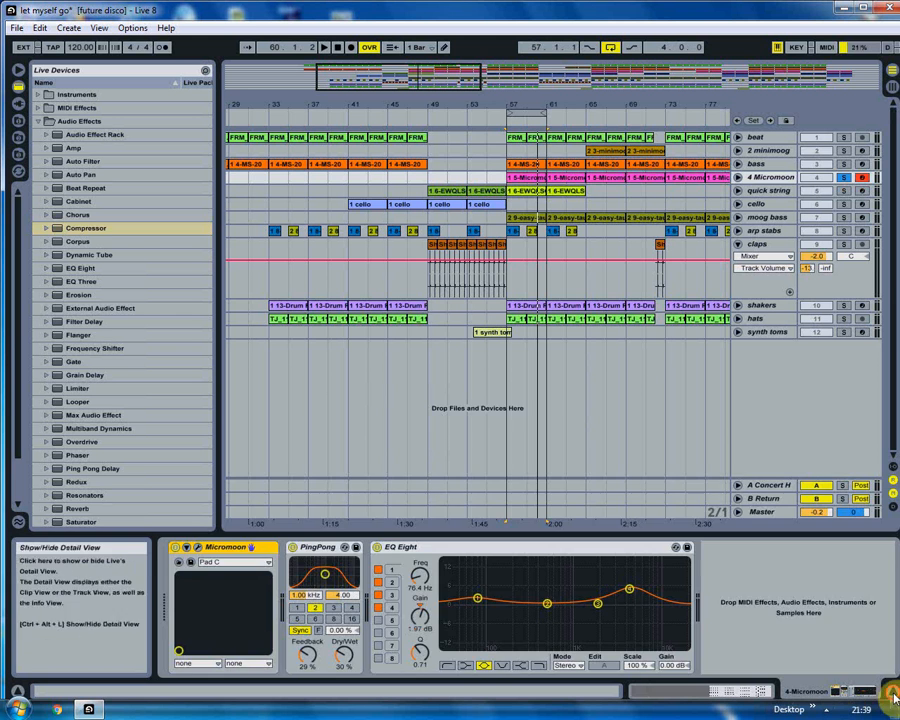
pyautogui.click(840, 692)
# - Play the bar 57 loop, adding bass, quick string, beat, shakers, hats, synth toms and arp stabs to the soloed Micromoon
pyautogui.click(863, 177)
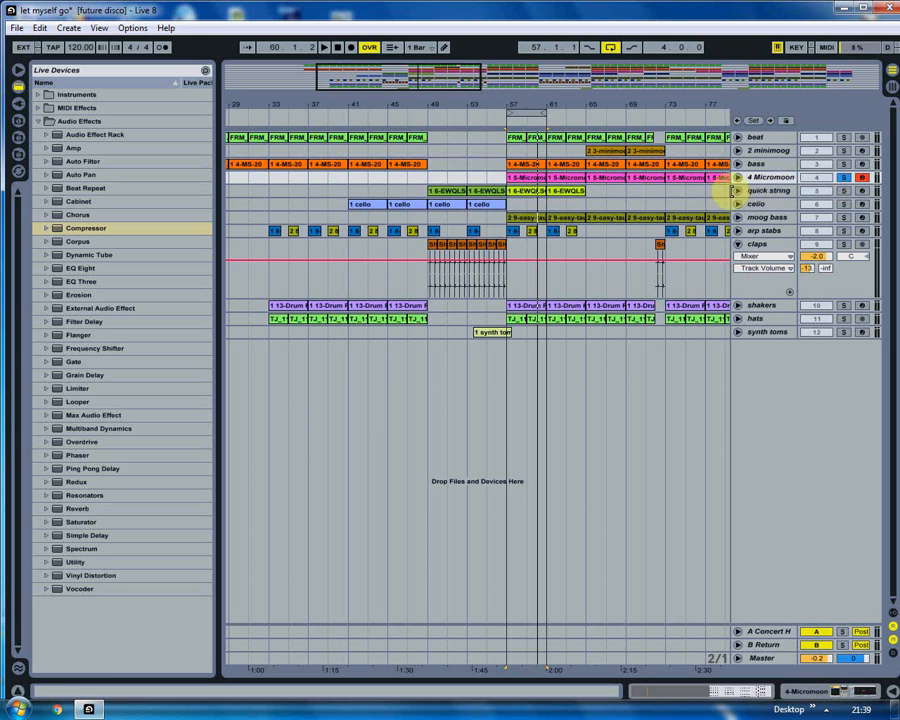
pyautogui.press('space')
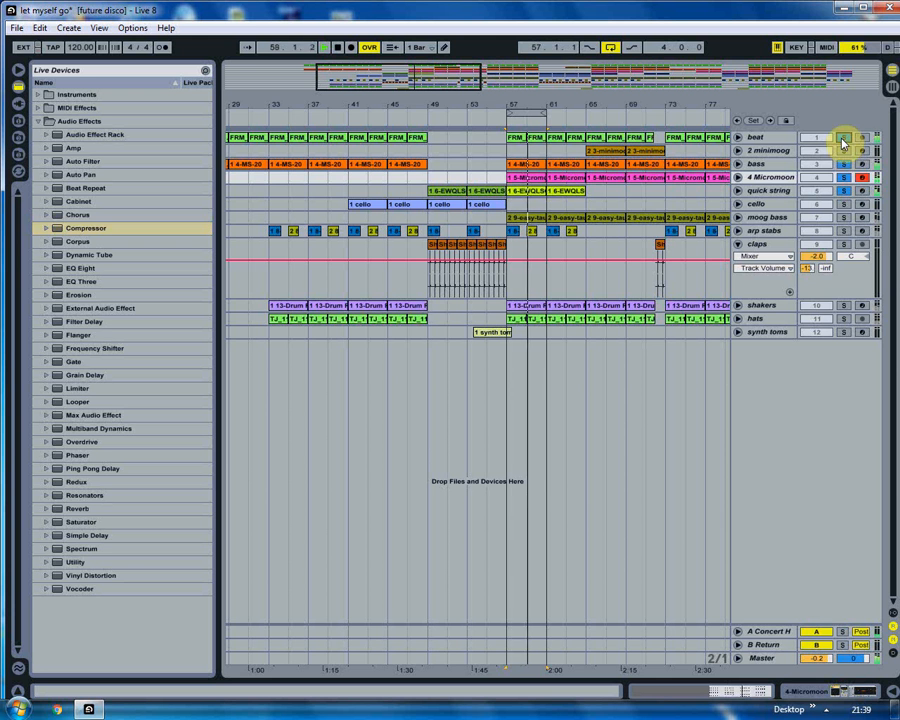
pyautogui.click(843, 305)
pyautogui.click(843, 318)
pyautogui.click(843, 332)
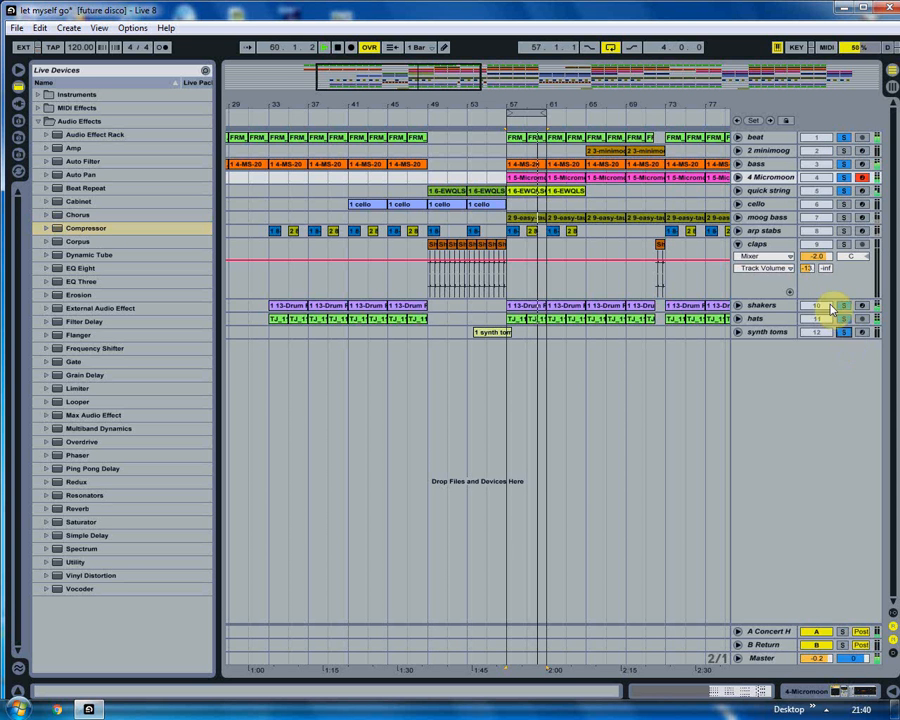
pyautogui.click(843, 232)
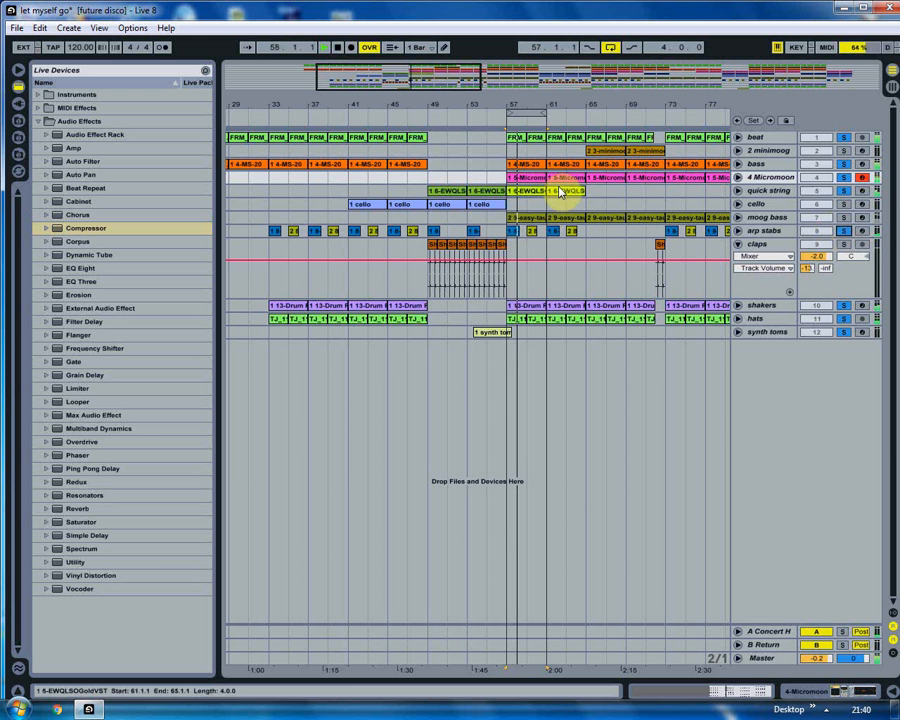
pyautogui.press('space')
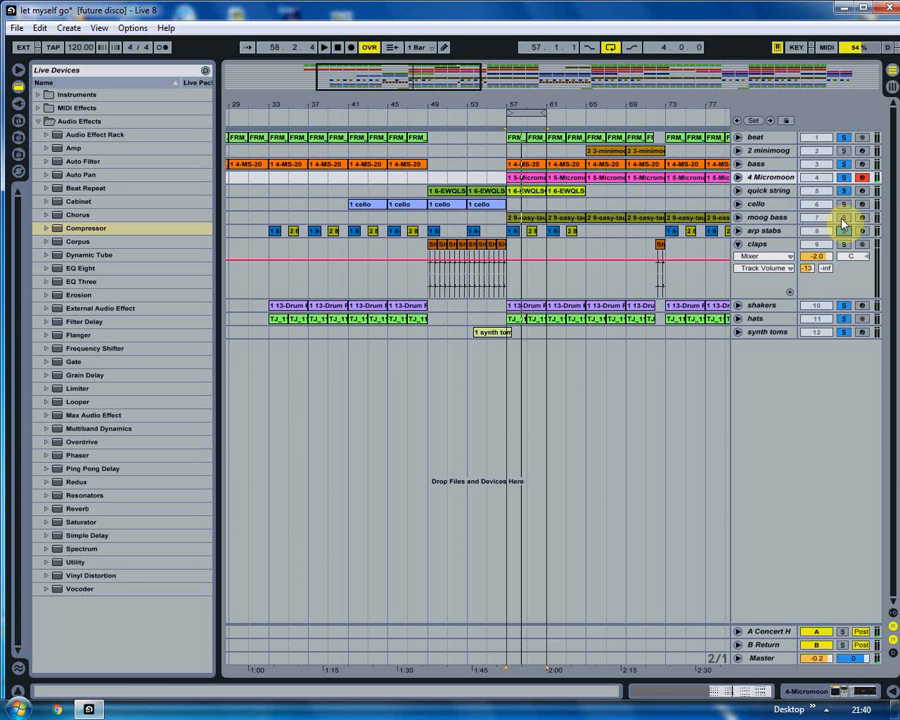
# - Stop on the moog bass part: solo its track alone, select its clip at bar 57, and arm the track
pyautogui.click(843, 219)
pyautogui.click(573, 222)
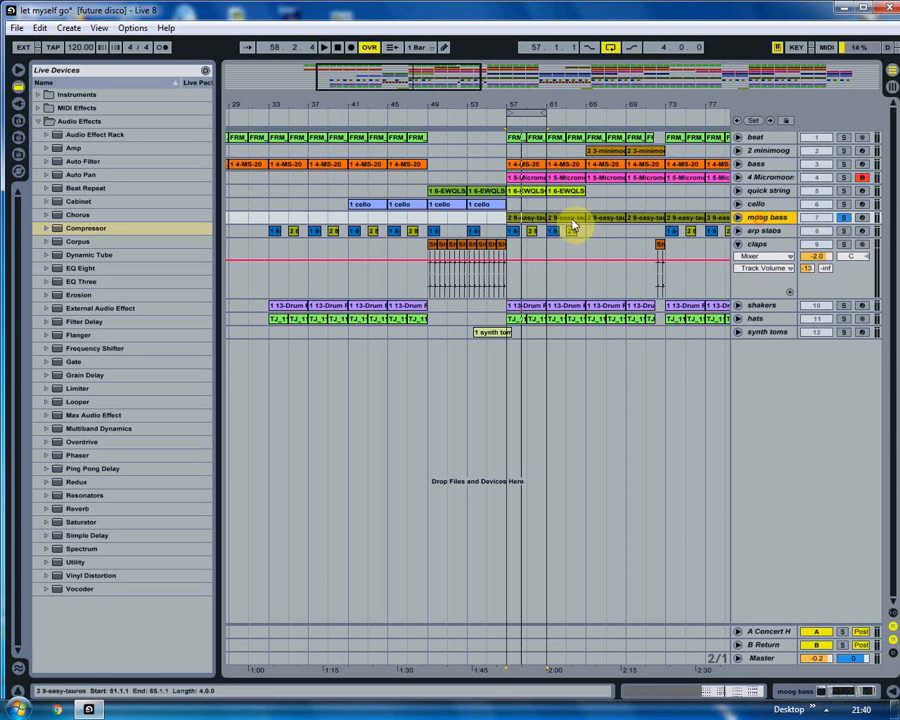
pyautogui.click(527, 222)
pyautogui.click(862, 218)
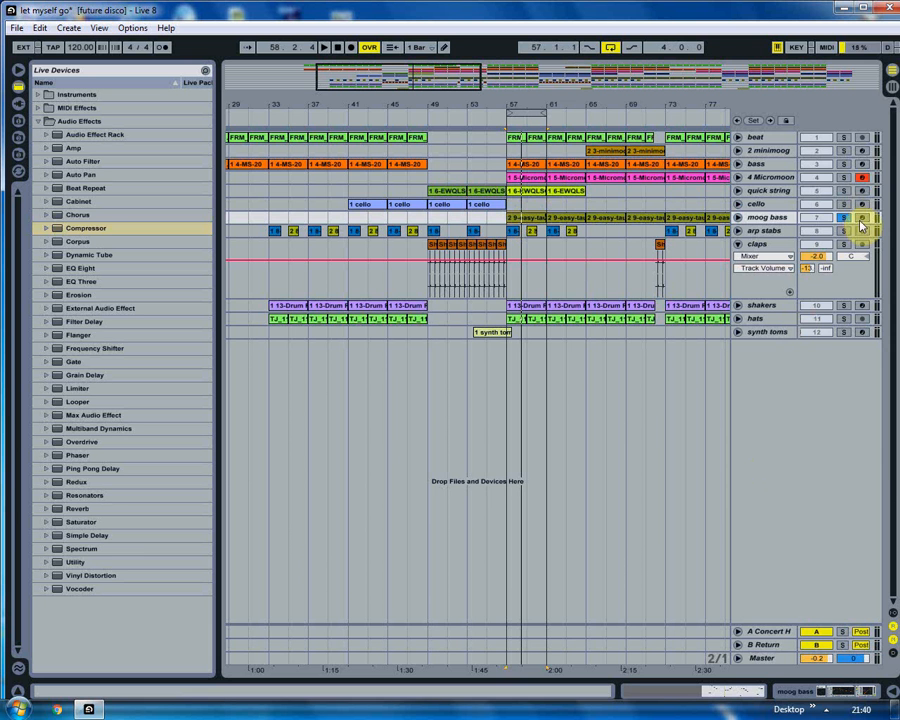
# - Arm the moog bass track and examine its easy-tauros synth with the Moog Bass-KJ preset, closing the synth panel when done
pyautogui.click(862, 176)
pyautogui.click(767, 218)
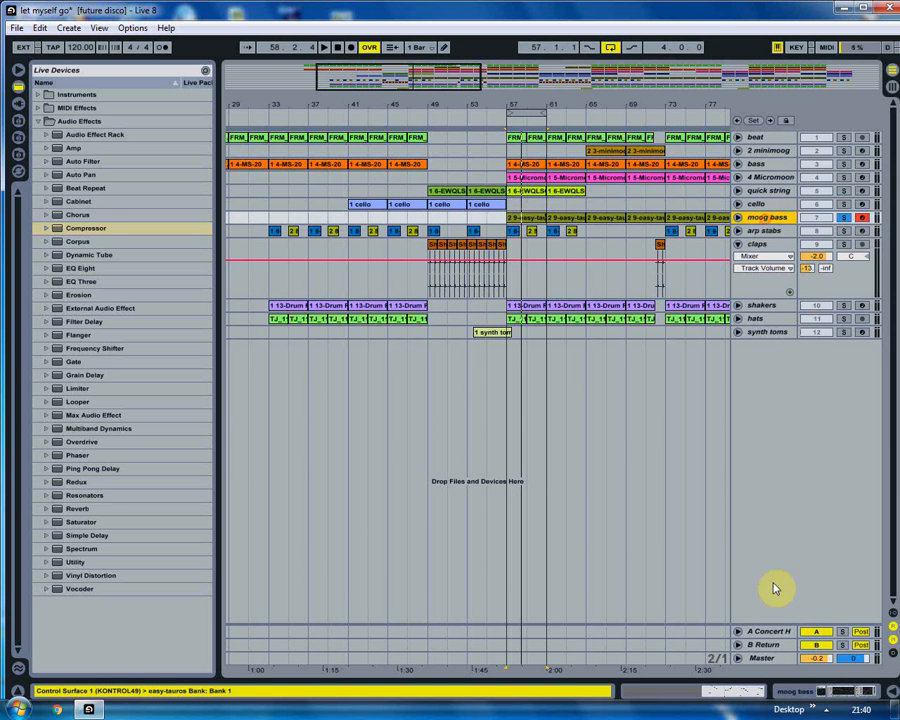
pyautogui.click(848, 691)
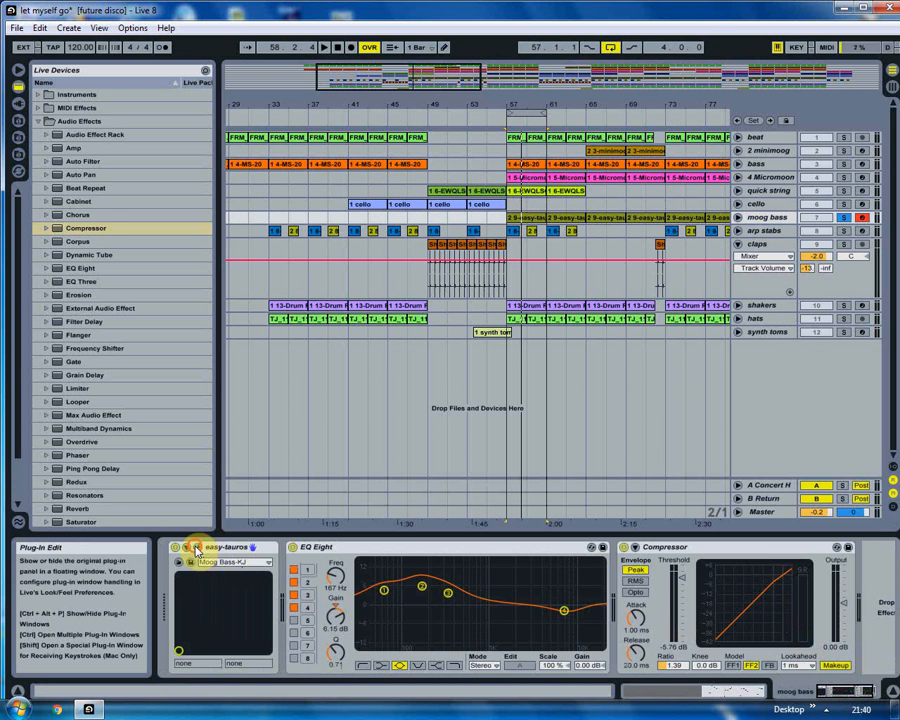
pyautogui.click(190, 562)
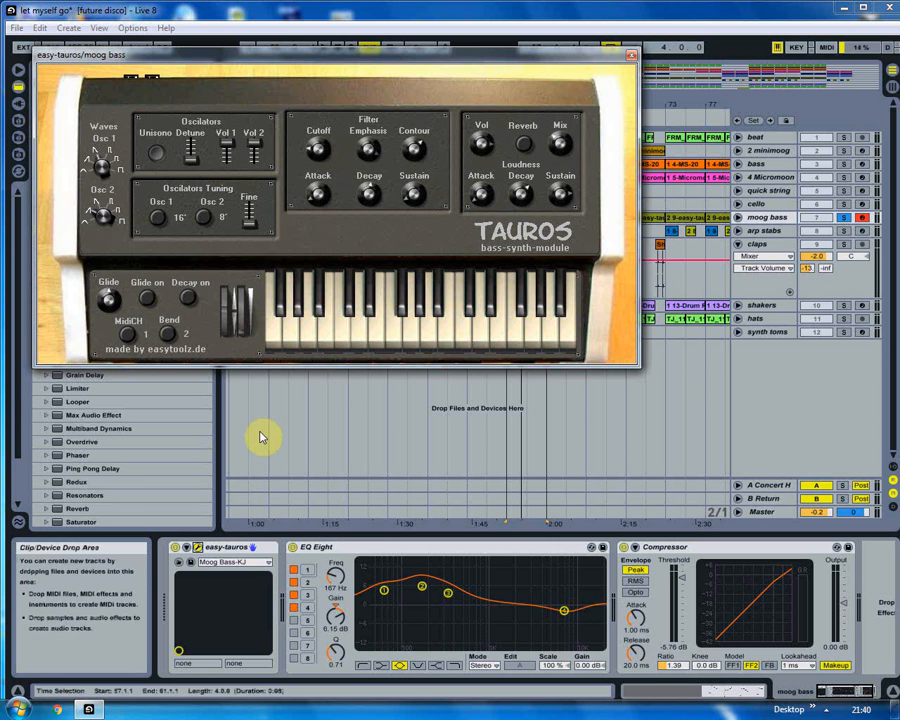
pyautogui.click(233, 562)
pyautogui.click(233, 564)
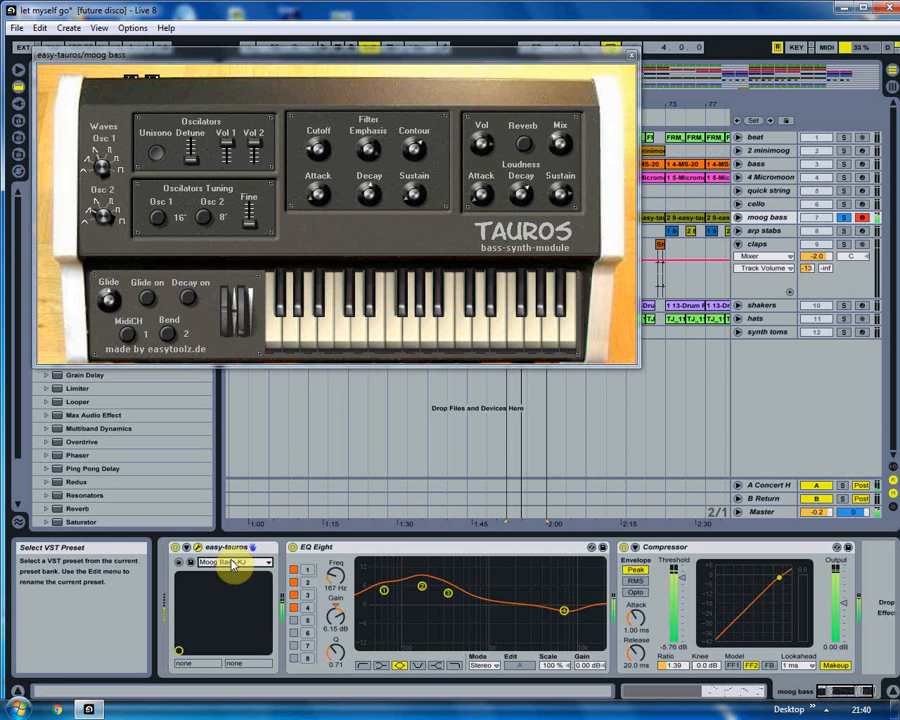
pyautogui.click(631, 54)
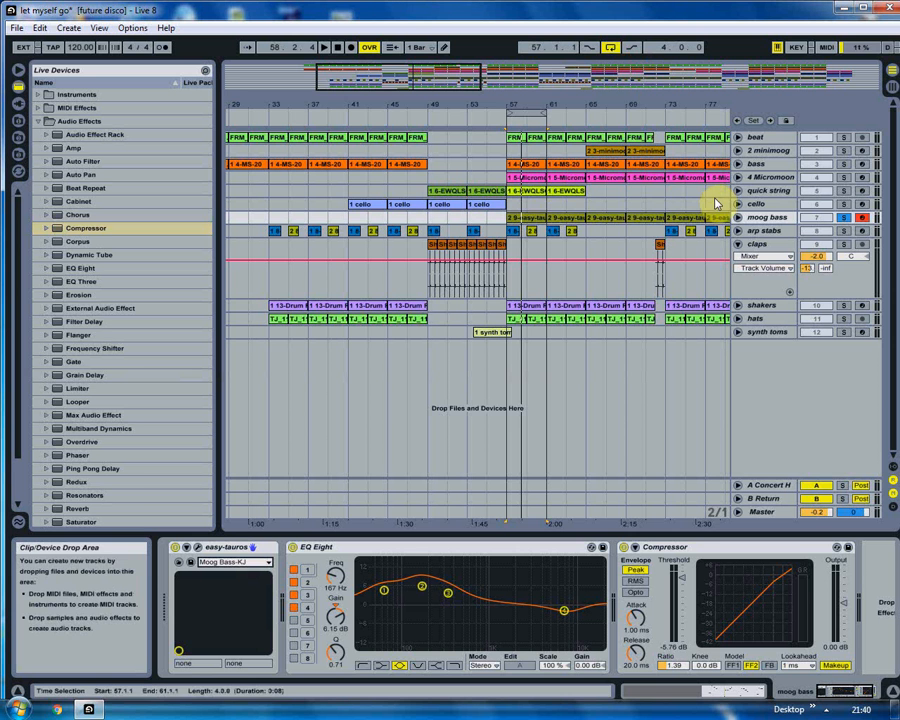
# - Play the bar 57 loop with beat and Micromoon joining the soloed moog bass, unsolo every track, and fold the claps track
pyautogui.press('space')
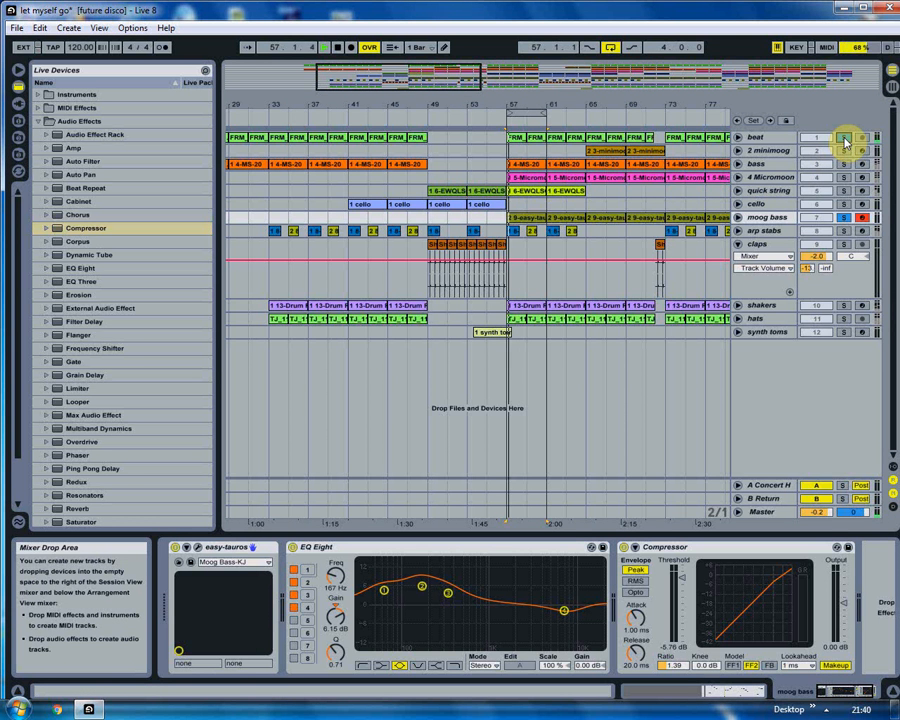
pyautogui.press('space')
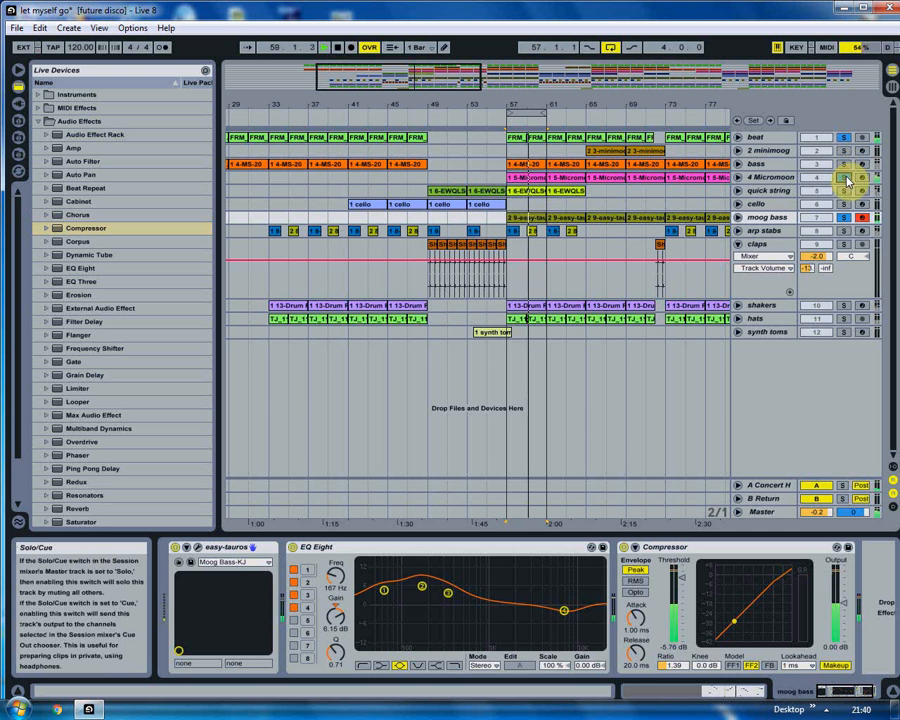
pyautogui.click(845, 177)
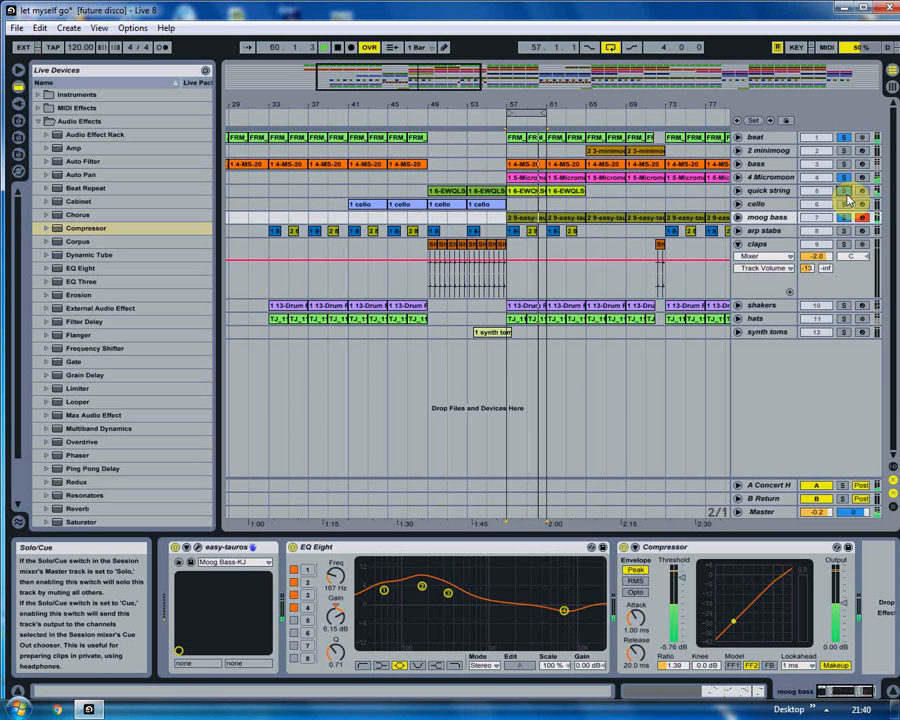
pyautogui.click(846, 190)
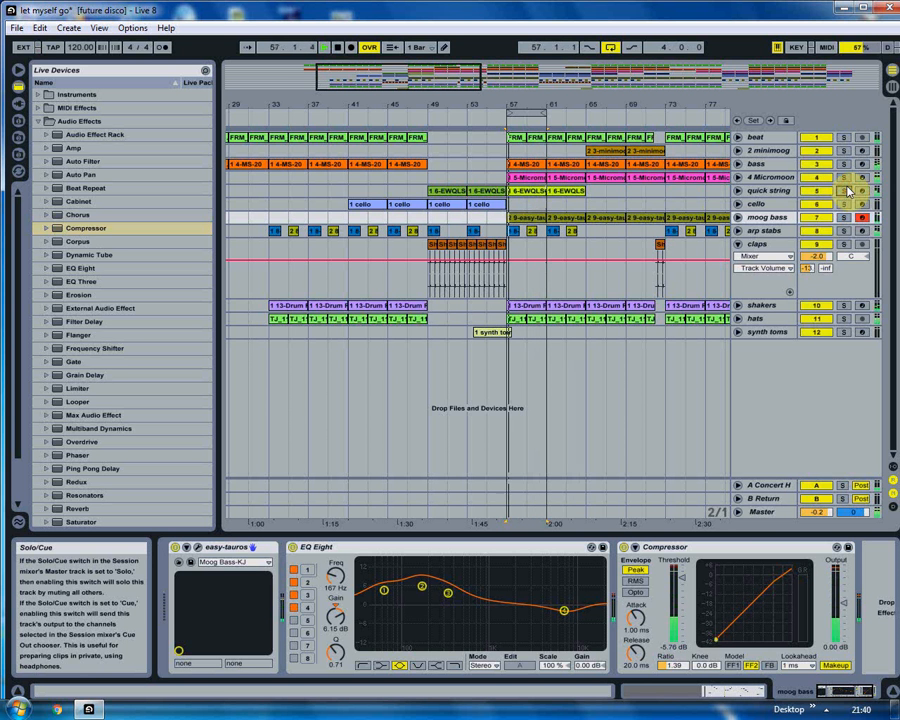
pyautogui.click(738, 244)
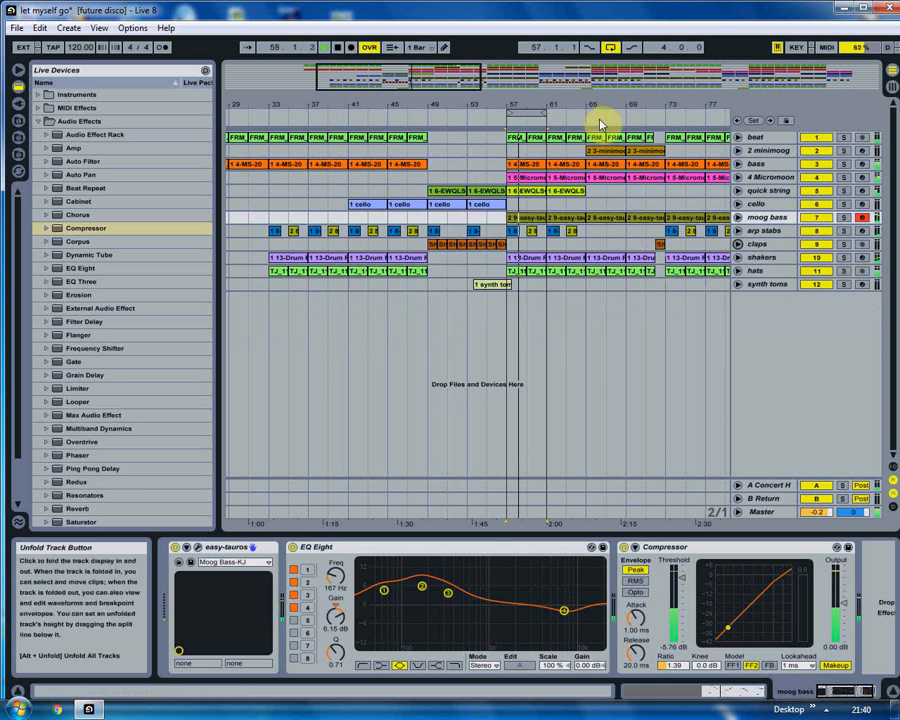
# - Move the four-bar loop to bar 65 and show the device chain of the 2 minimoog track
pyautogui.moveTo(598, 106); pyautogui.dragTo(410, 110)
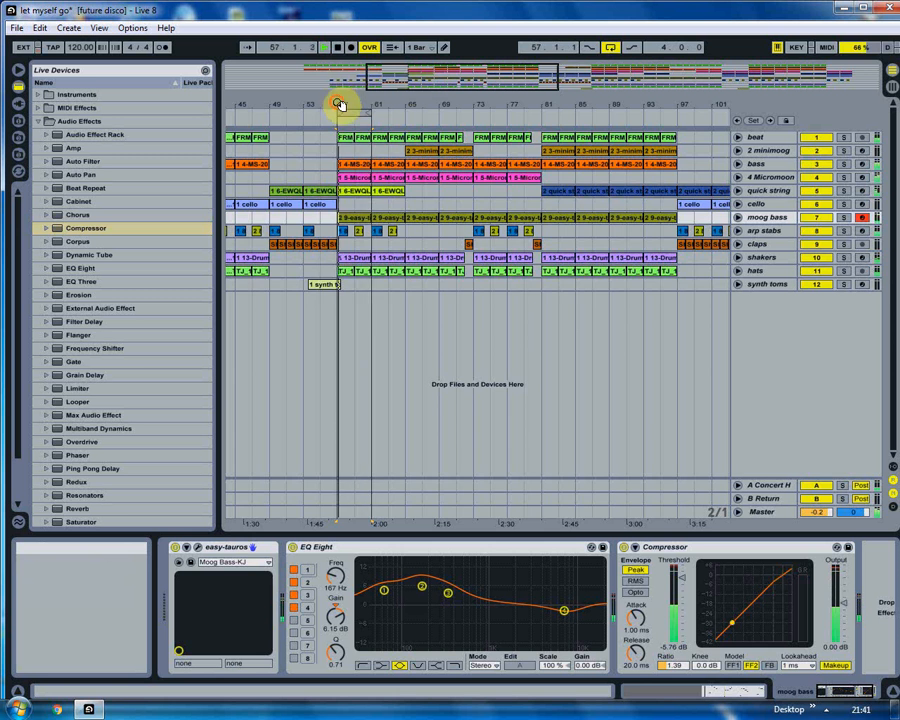
pyautogui.moveTo(340, 104); pyautogui.dragTo(466, 114)
pyautogui.click(465, 151)
pyautogui.click(785, 151)
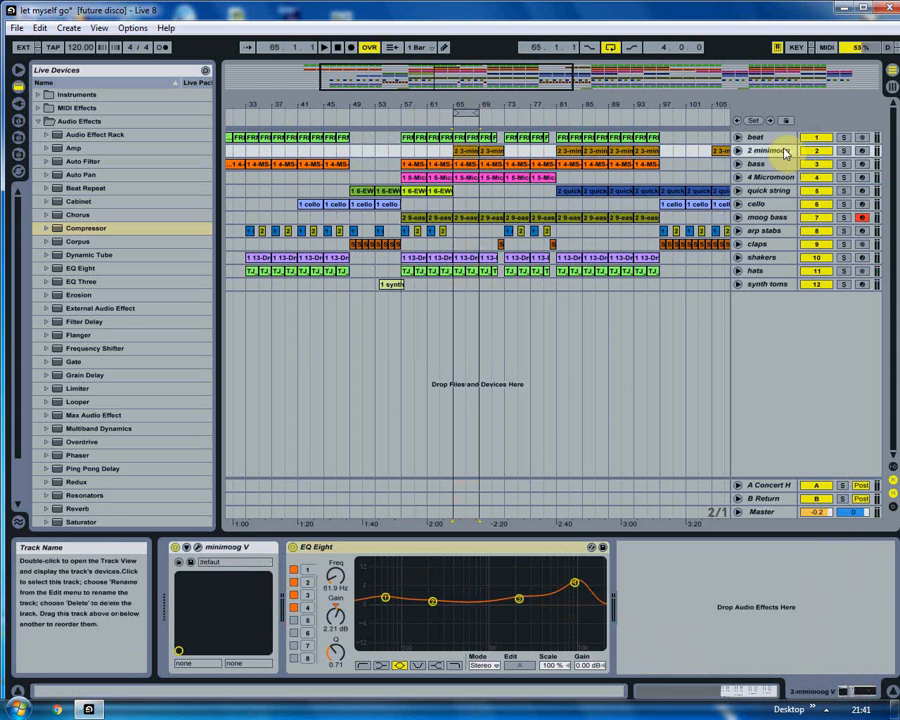
# - Open the minimoog V synth panel and look through the presets in its Horns sub-bank
pyautogui.click(196, 547)
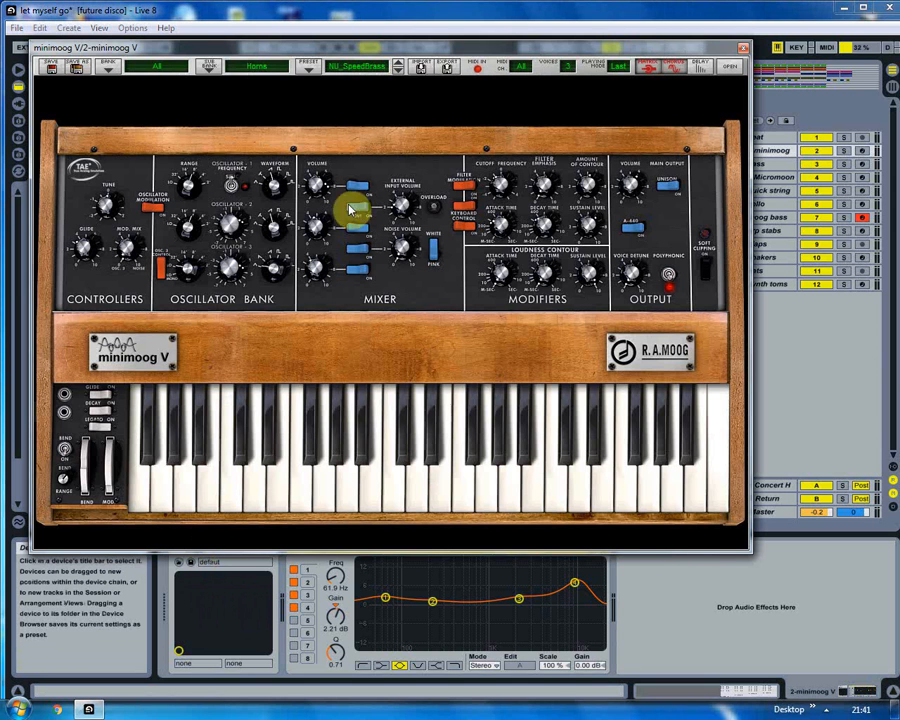
pyautogui.click(210, 66)
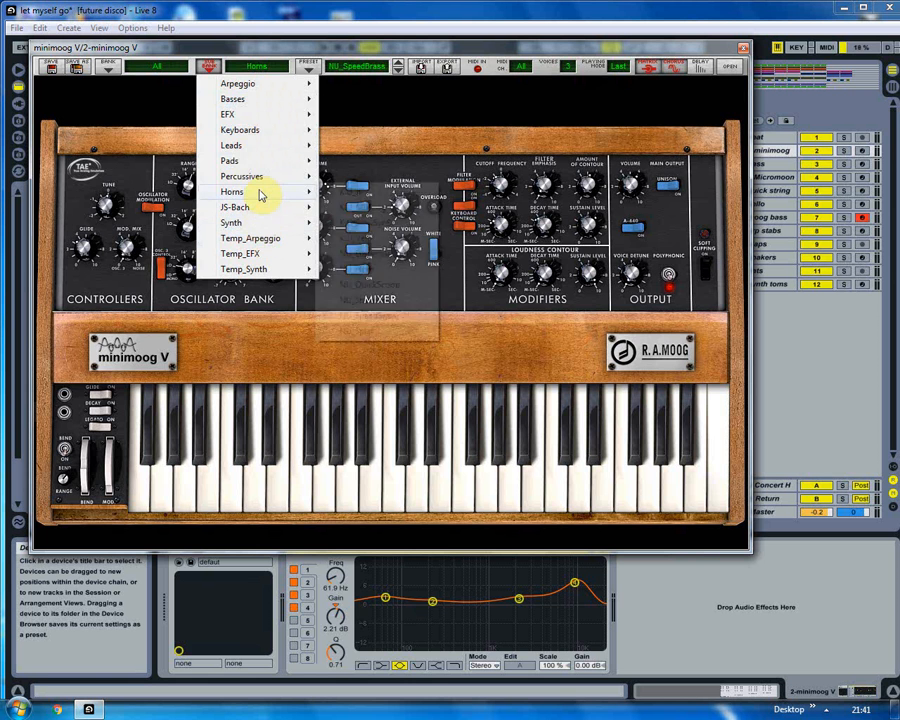
pyautogui.moveTo(258, 194)
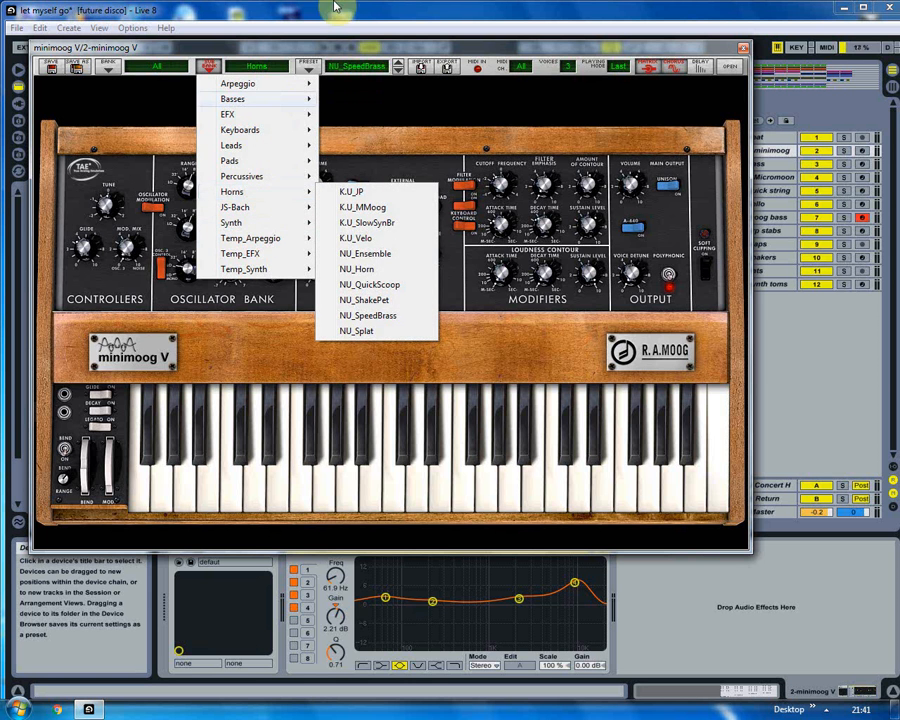
pyautogui.moveTo(240, 99)
pyautogui.click(356, 50)
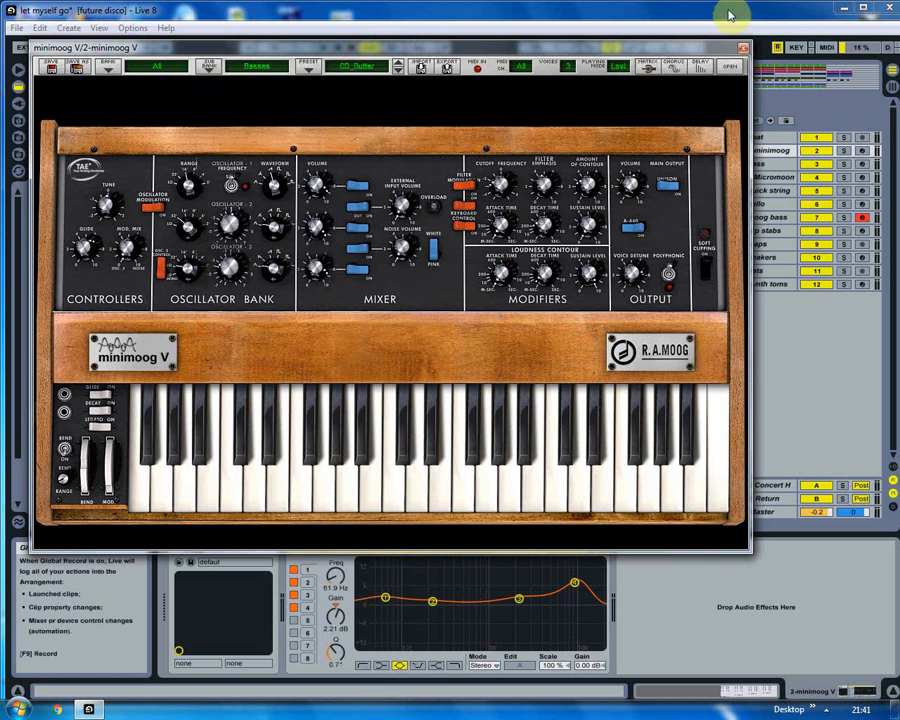
# - Reload the NU_SpeedBrass preset from the Horns sub-bank in minimoog V
pyautogui.click(210, 66)
pyautogui.moveTo(250, 160)
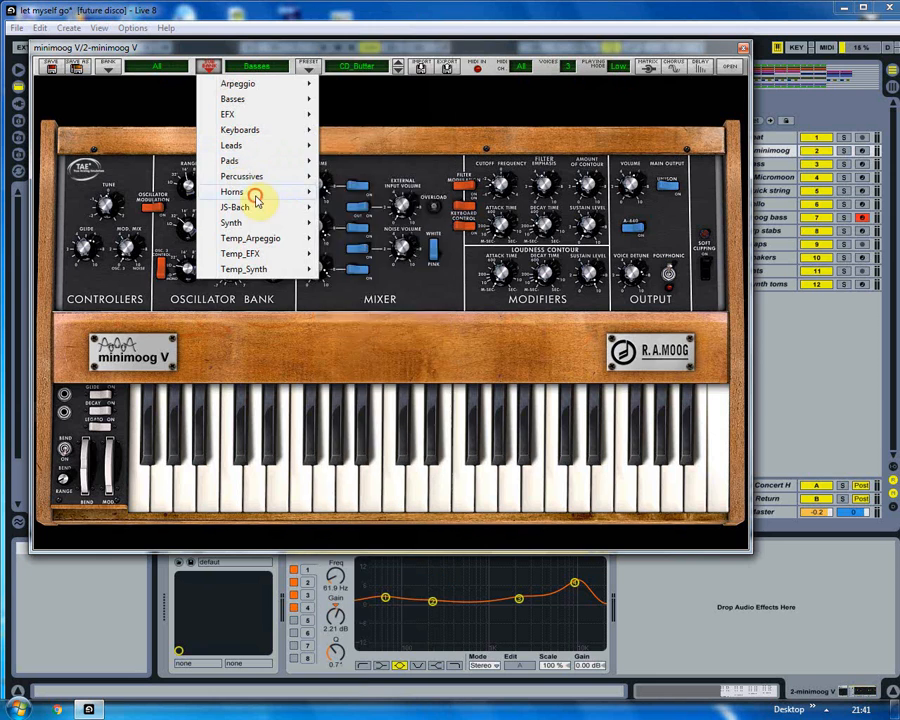
pyautogui.moveTo(253, 193)
pyautogui.click(368, 306)
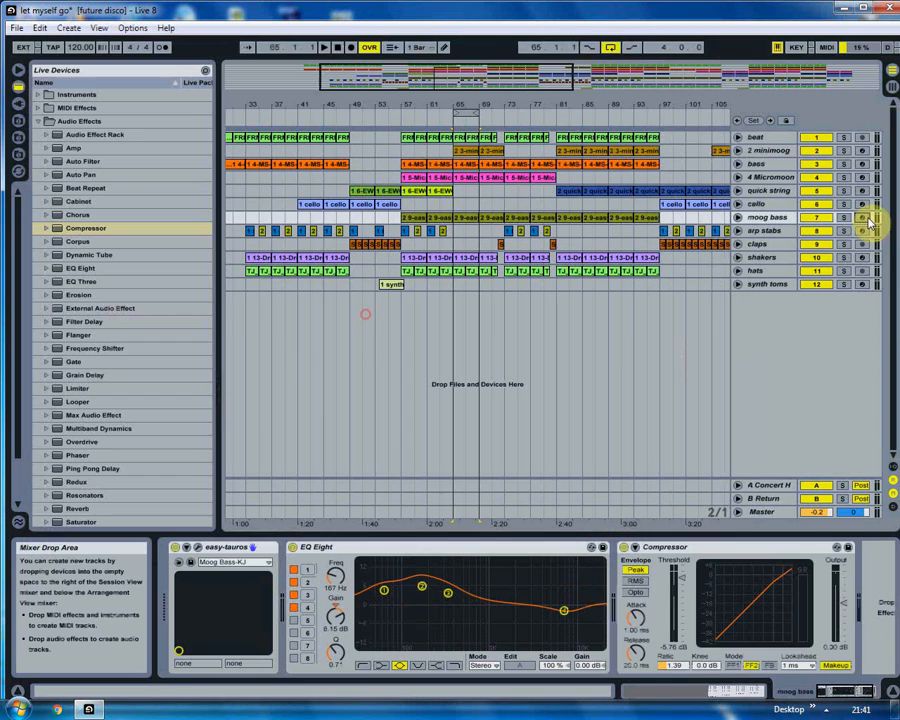
# - Arm the 2 minimoog track, close its synth panel, and play the bar 65 loop with minimoog soloed, then with all tracks
pyautogui.click(862, 151)
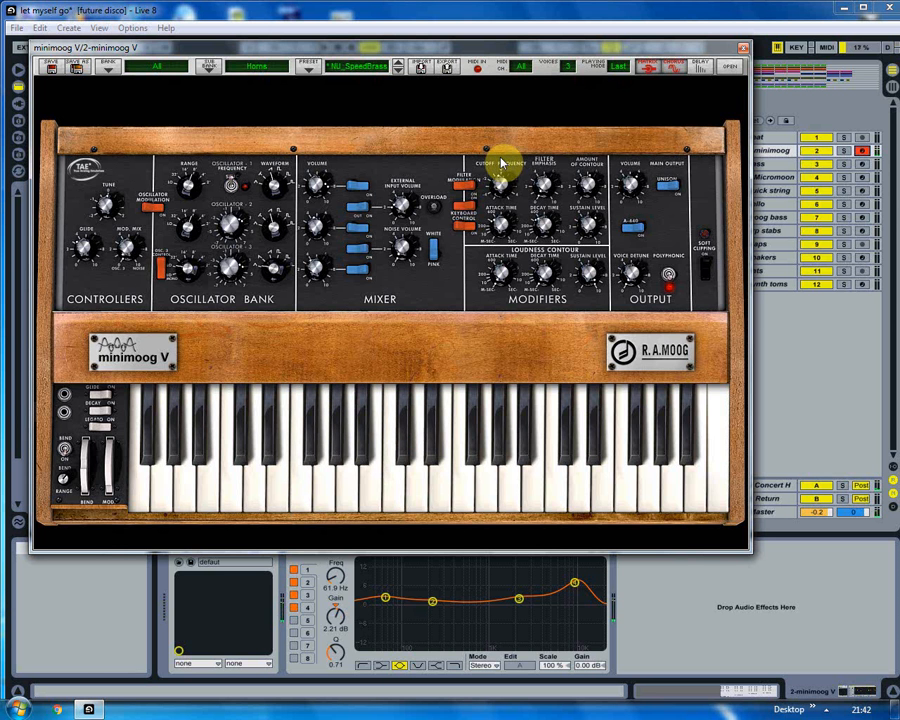
pyautogui.click(743, 47)
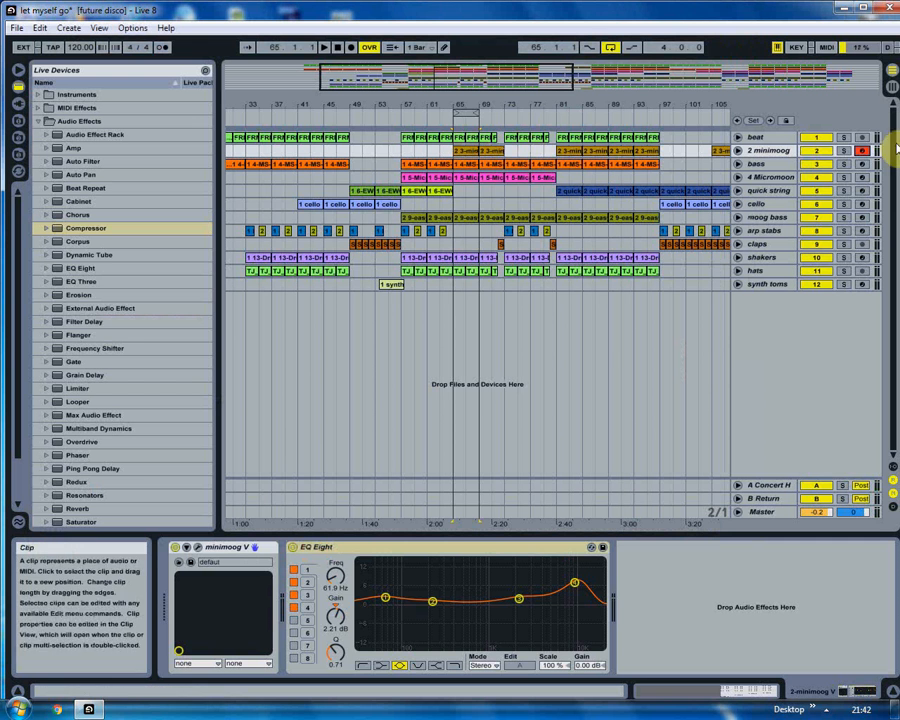
pyautogui.click(845, 151)
pyautogui.press('space')
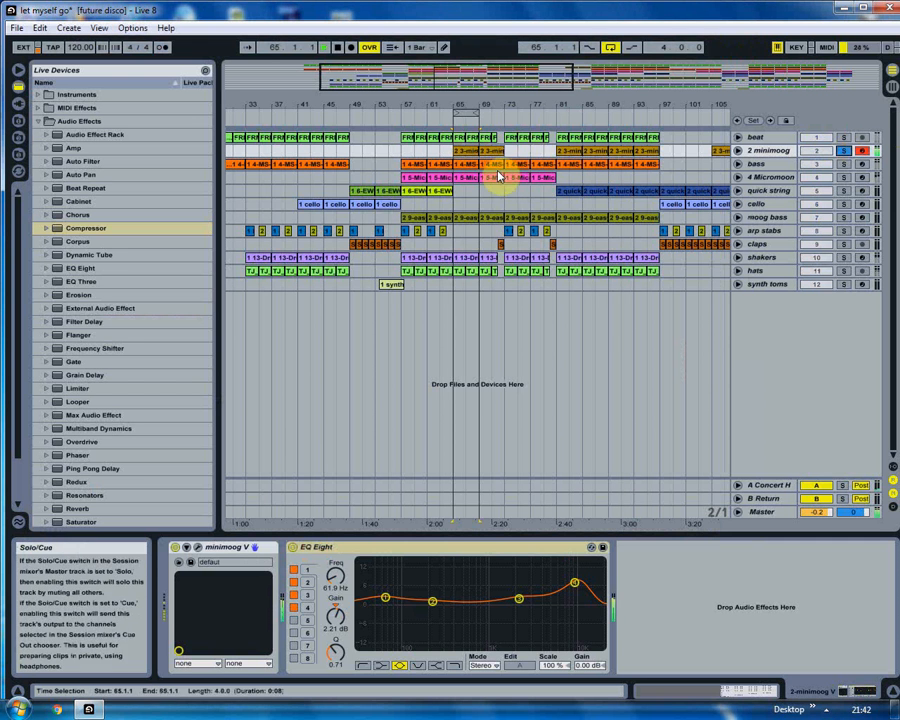
pyautogui.keyDown('ctrl'); pyautogui.click(844, 167); pyautogui.keyUp('ctrl')
pyautogui.click(844, 181)
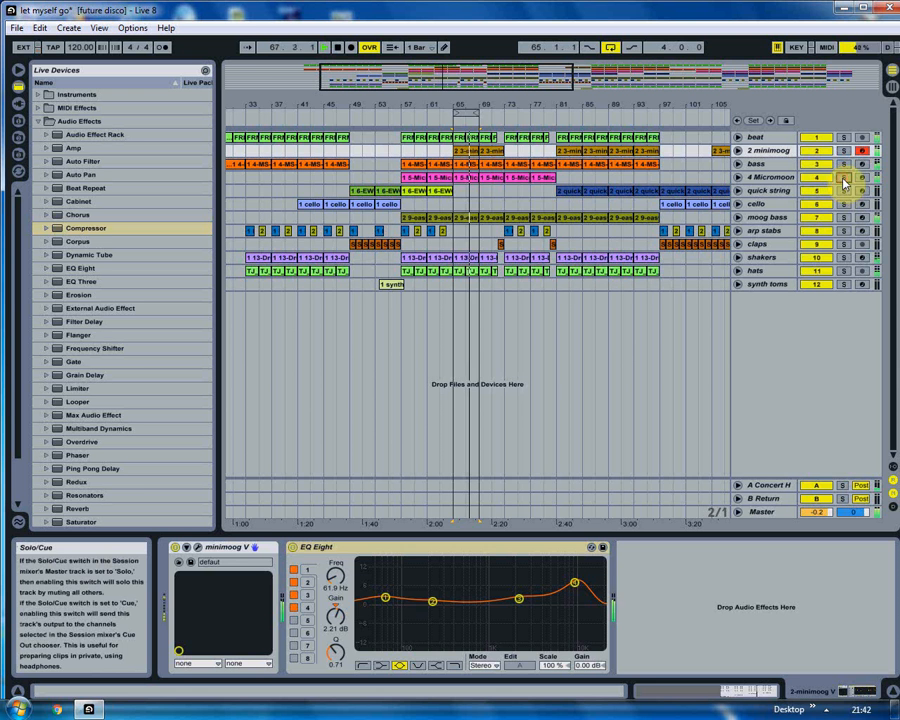
# - Extend the loop range to eight bars from bar 65, switch looping off, and play the arrangement from bar 67 and from bar 71
pyautogui.moveTo(478, 113); pyautogui.dragTo(446, 90)
pyautogui.click(462, 196)
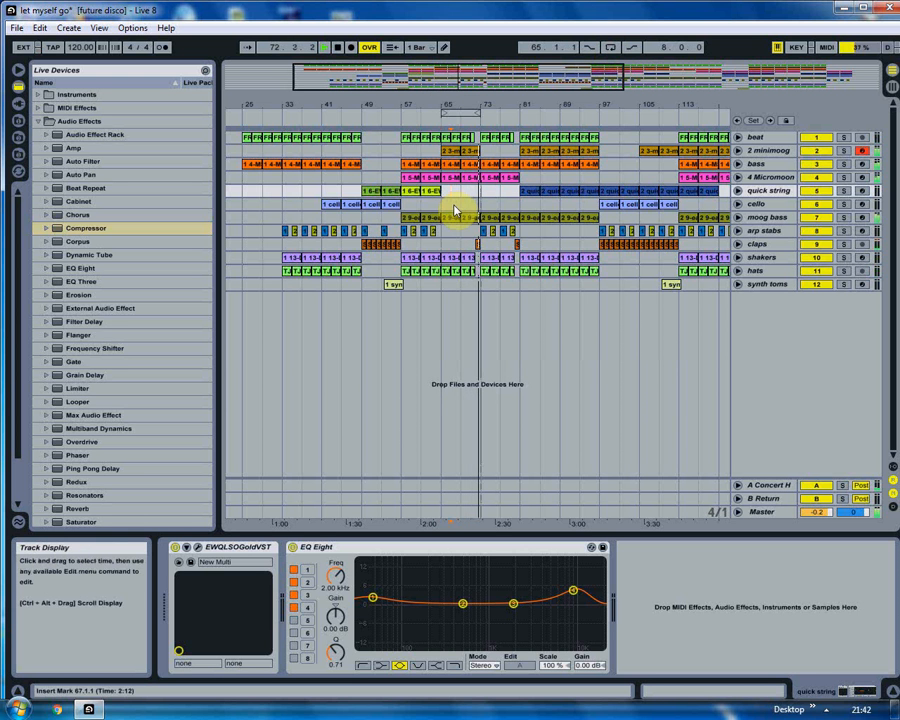
pyautogui.click(520, 203)
pyautogui.click(504, 198)
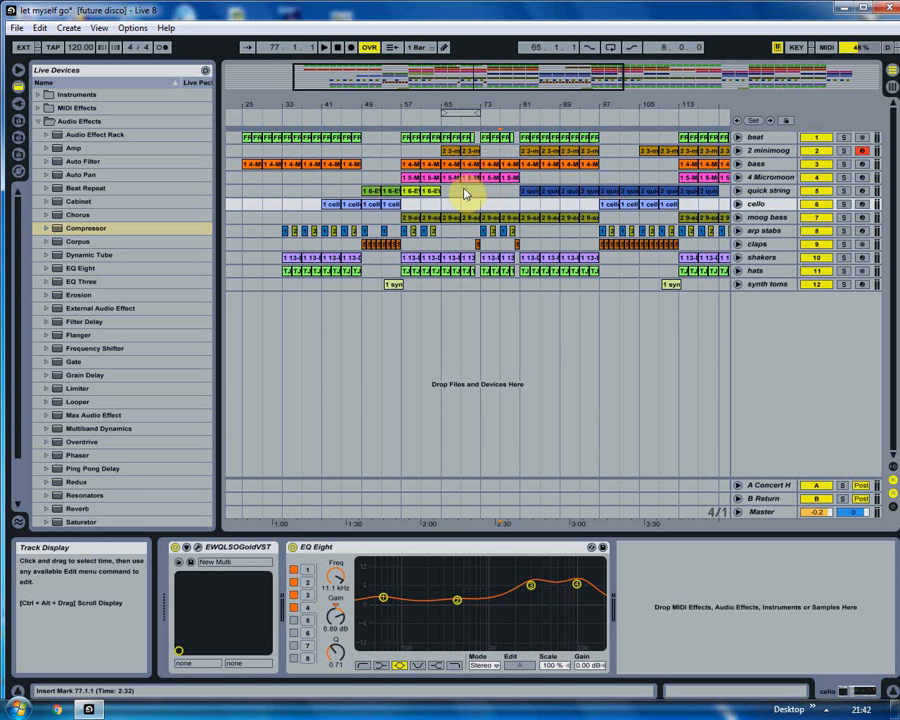
pyautogui.moveTo(474, 104); pyautogui.dragTo(470, 195)
pyautogui.click(470, 195)
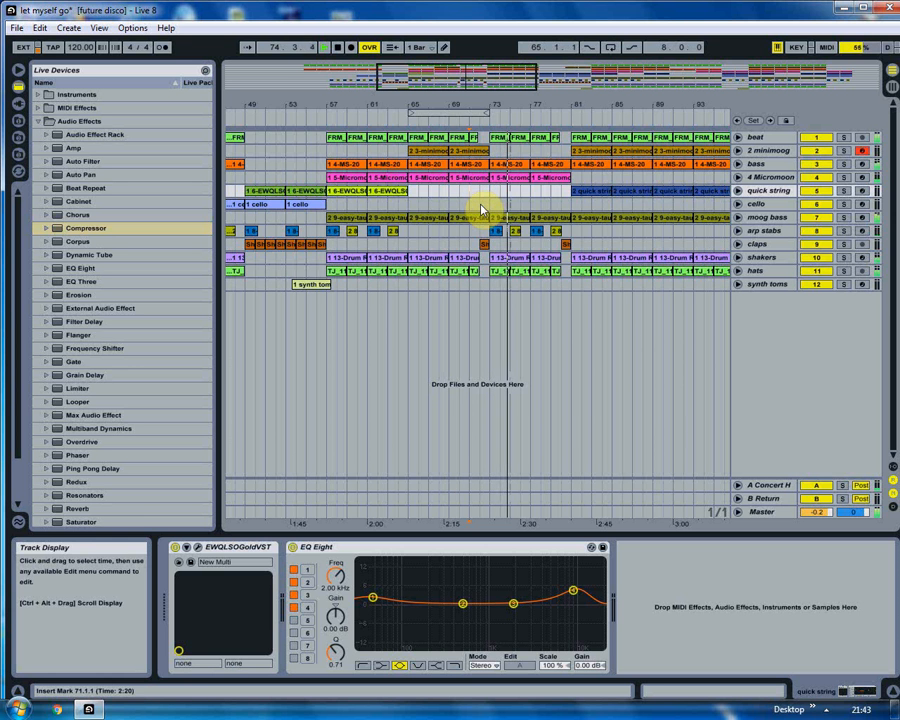
# - Listen to the transition from bar 80, and place the insert marker at bar 81
pyautogui.press('space')
pyautogui.click(563, 191)
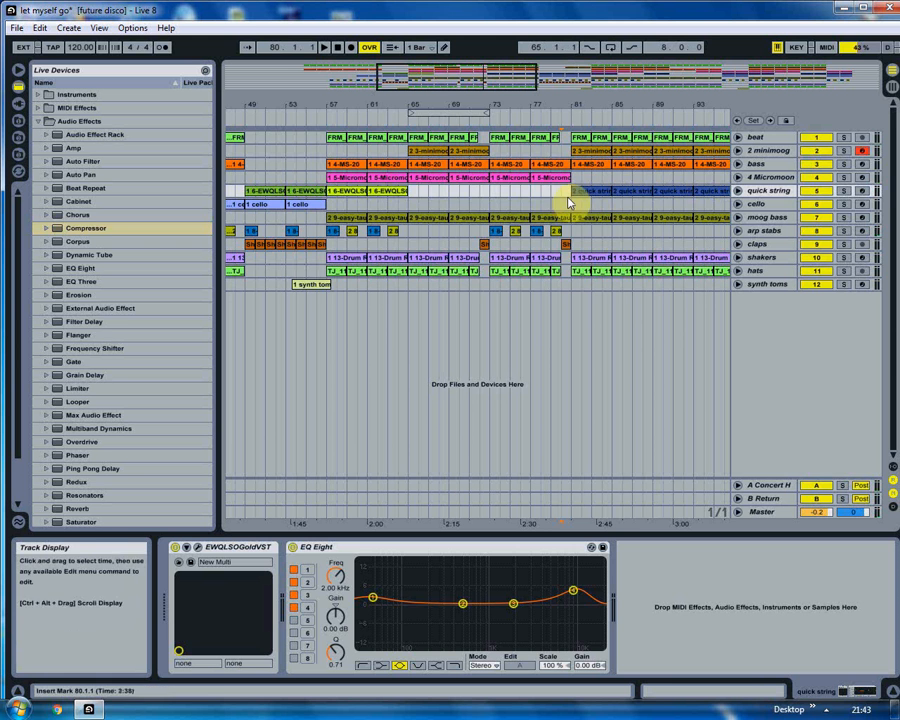
pyautogui.click(573, 203)
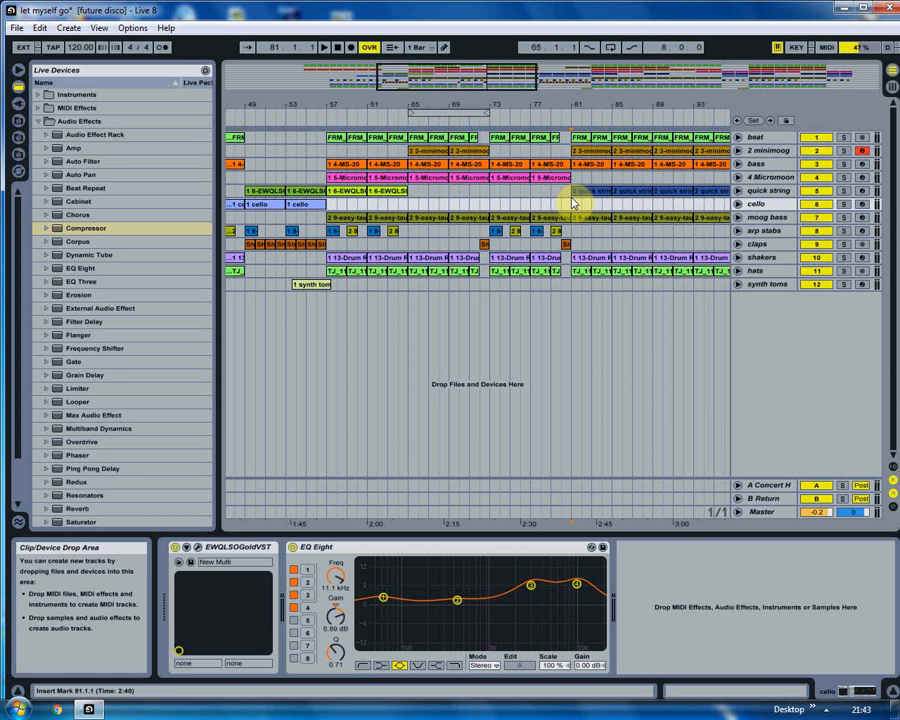
# - Solo the quick string track, play and examine the notes of its clip at bar 81, arm the track, and shrink the note editor
pyautogui.click(842, 191)
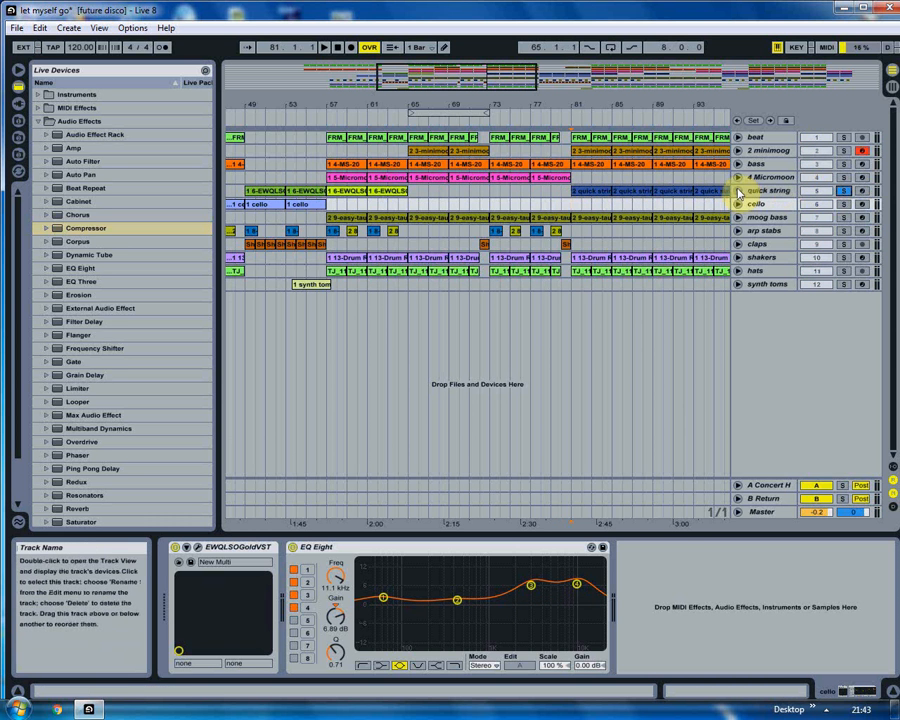
pyautogui.doubleClick(596, 194)
pyautogui.moveTo(311, 380); pyautogui.dragTo(362, 381)
pyautogui.moveTo(776, 245); pyautogui.dragTo(776, 290)
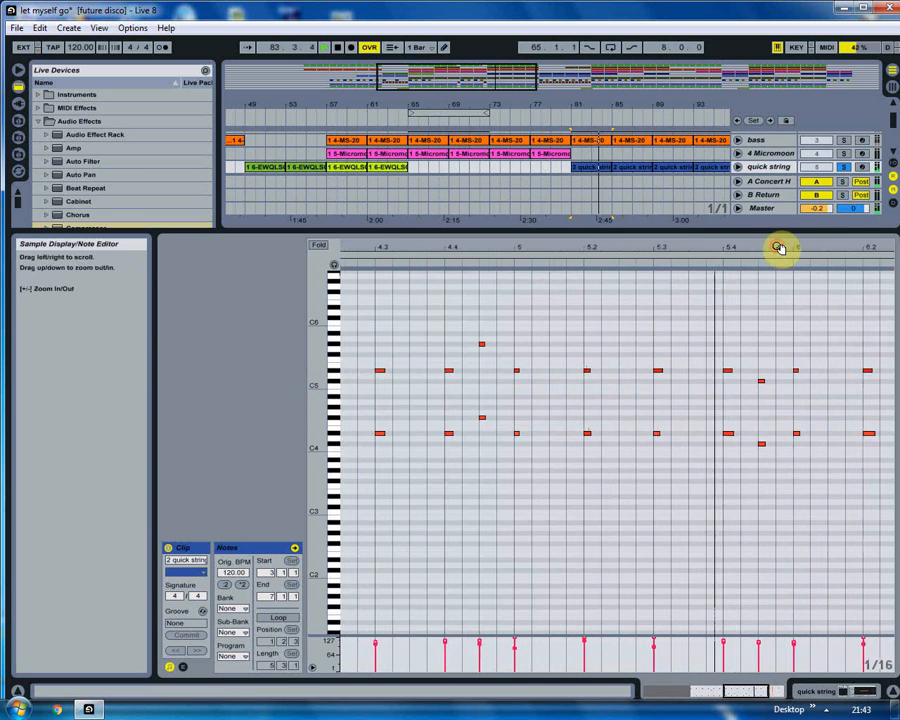
pyautogui.moveTo(775, 245); pyautogui.dragTo(735, 277)
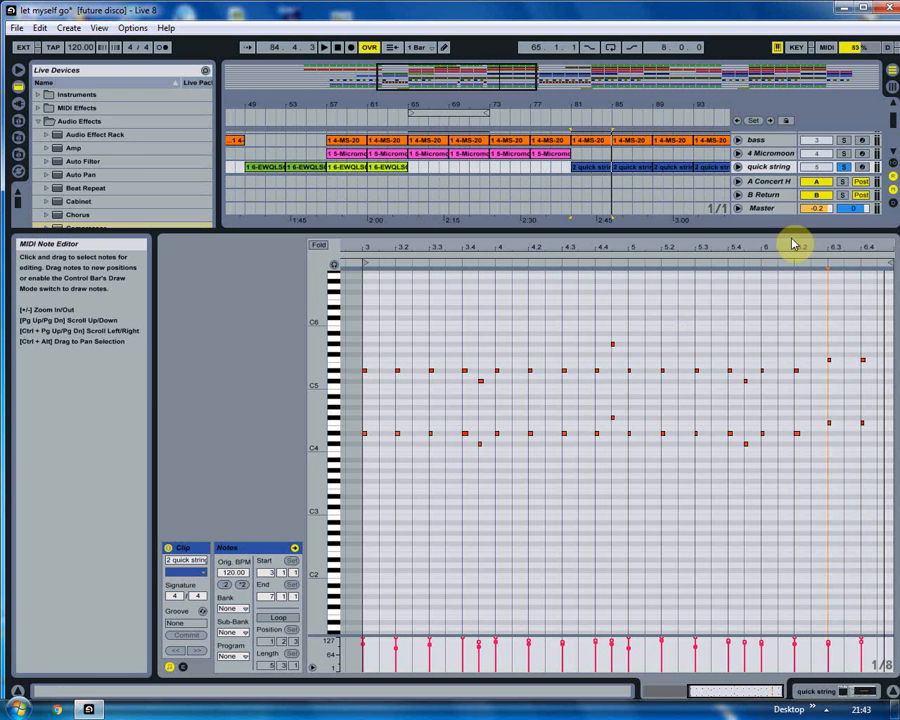
pyautogui.click(863, 168)
pyautogui.moveTo(782, 230); pyautogui.dragTo(778, 425)
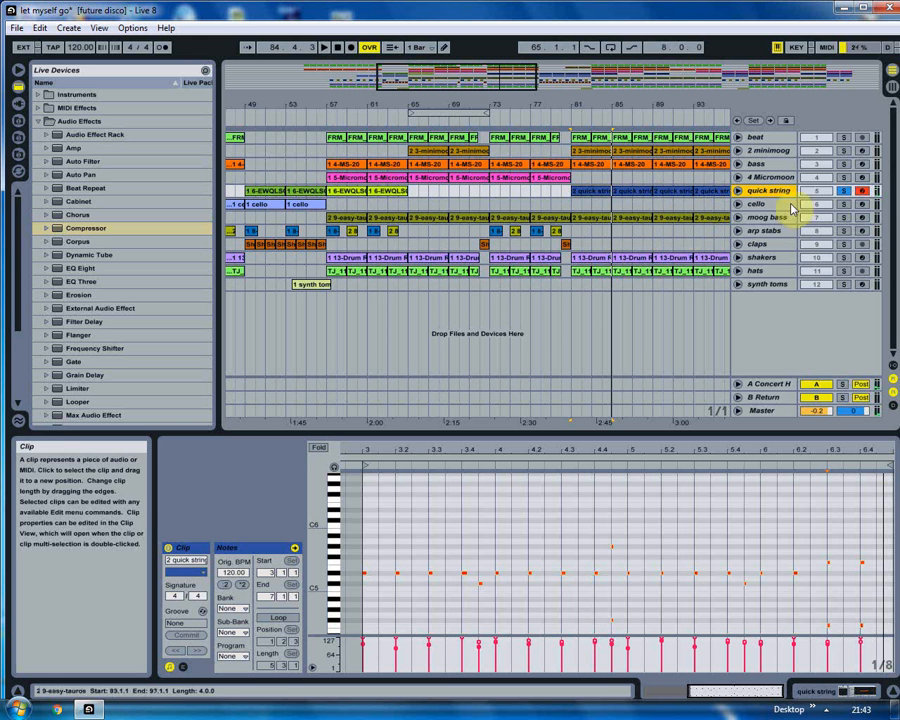
# - Play from bar 81 with beat and moog bass soloed alongside quick string, and add the 2 minimoog track to the solo
pyautogui.click(843, 137)
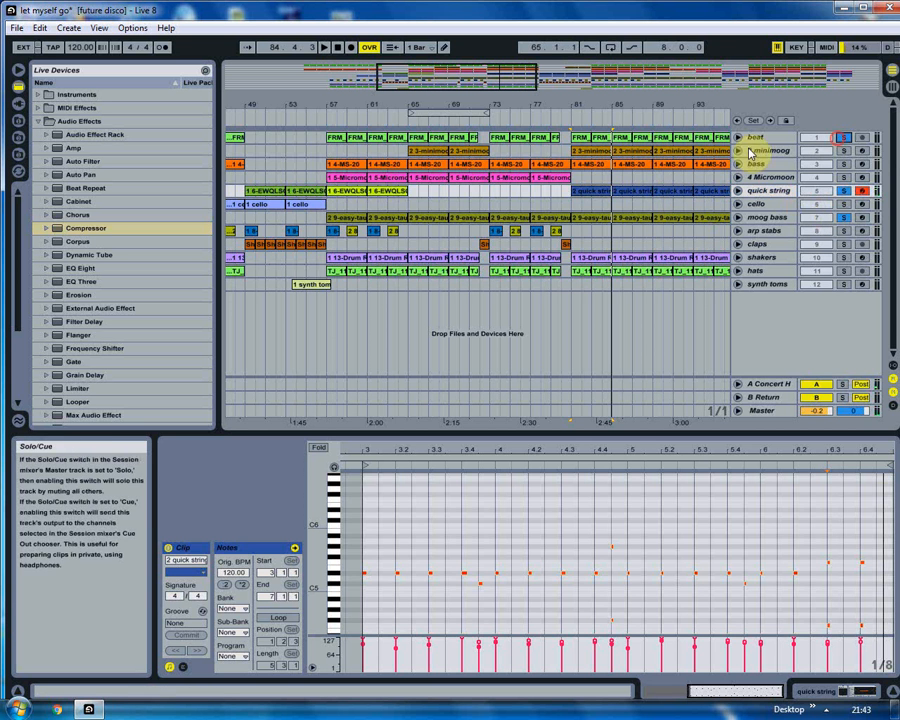
pyautogui.click(576, 178)
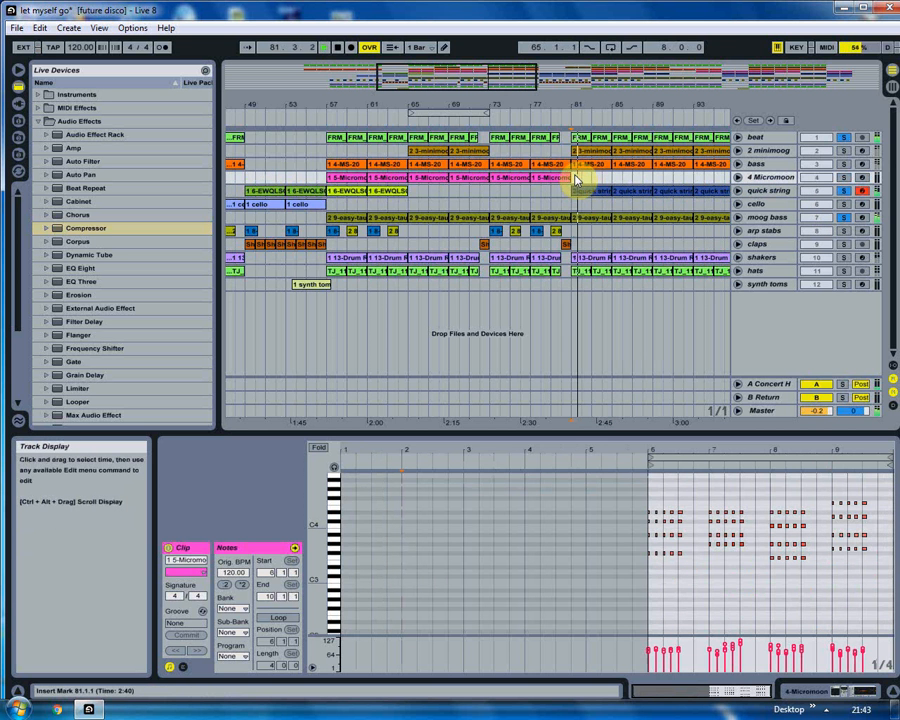
pyautogui.click(843, 151)
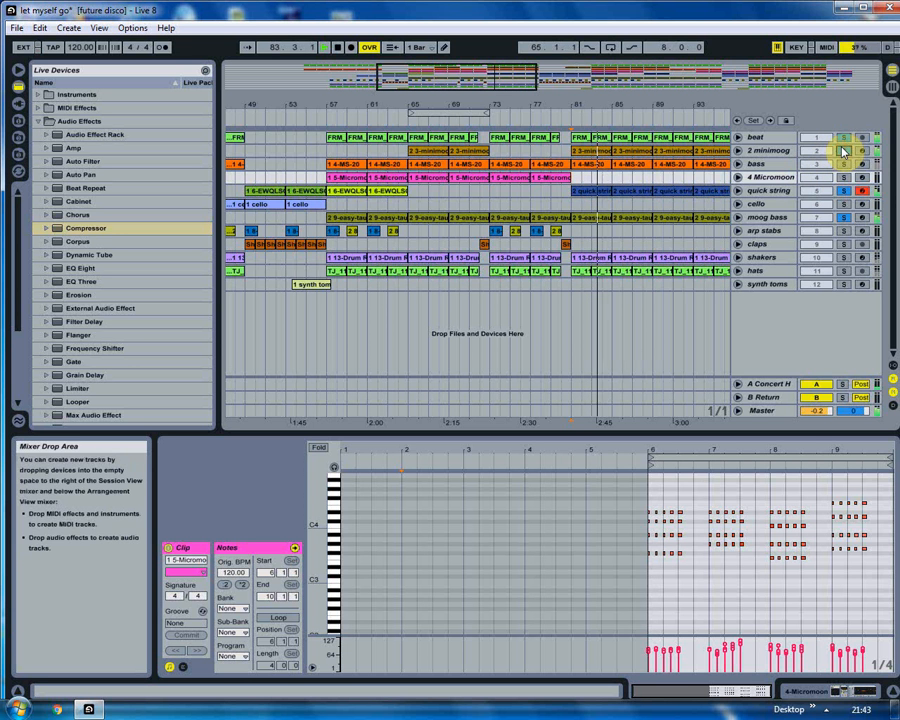
pyautogui.click(775, 150)
pyautogui.click(843, 150)
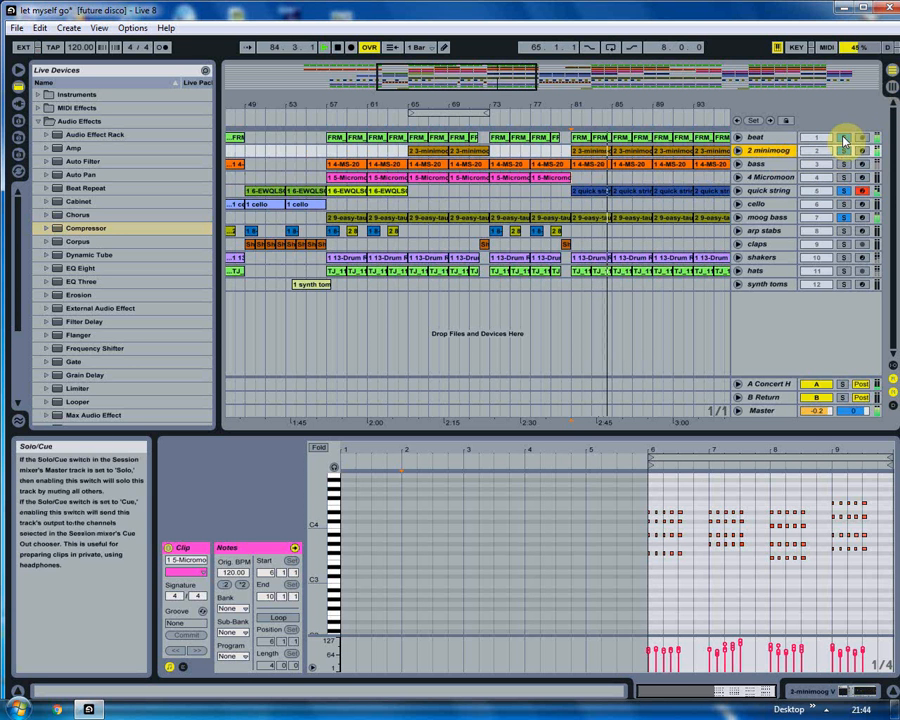
# - Clear the track solos and play the full arrangement's cello and clap breakdown from bar 97
pyautogui.moveTo(505, 114); pyautogui.dragTo(500, 101)
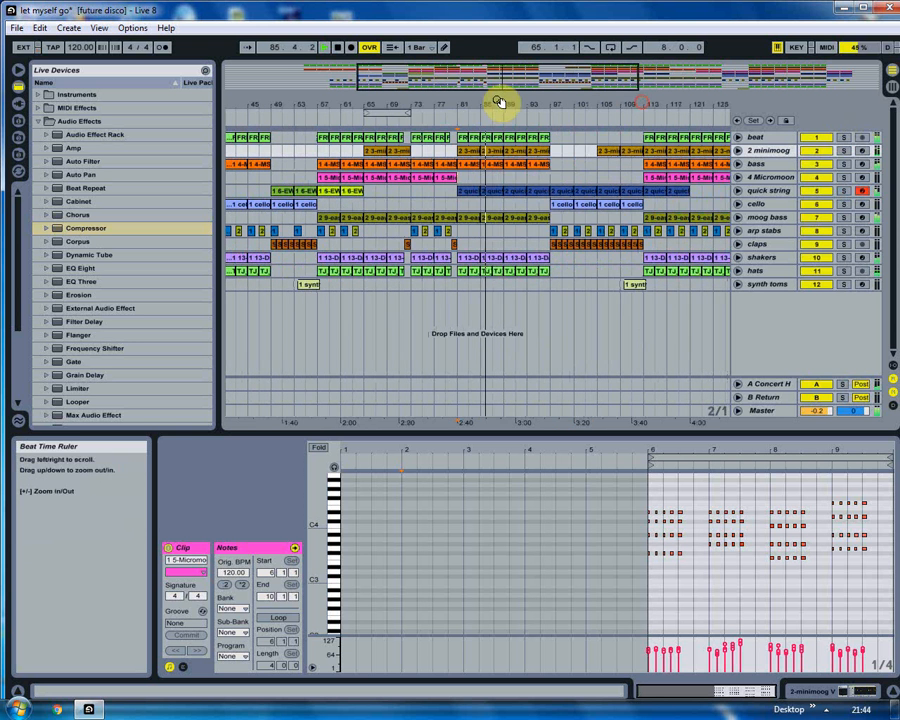
pyautogui.click(547, 209)
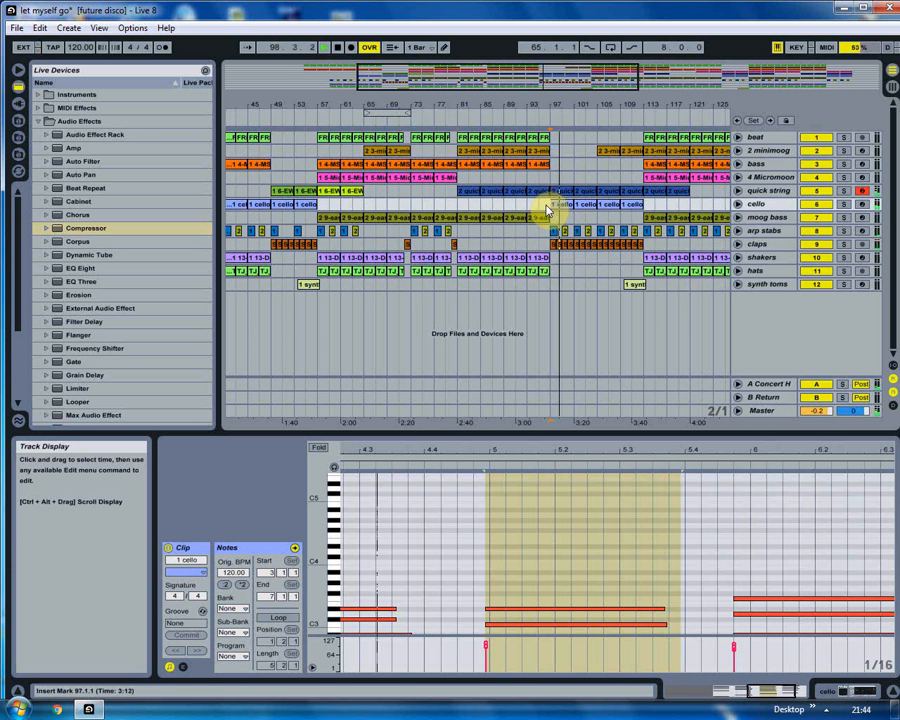
pyautogui.press('space')
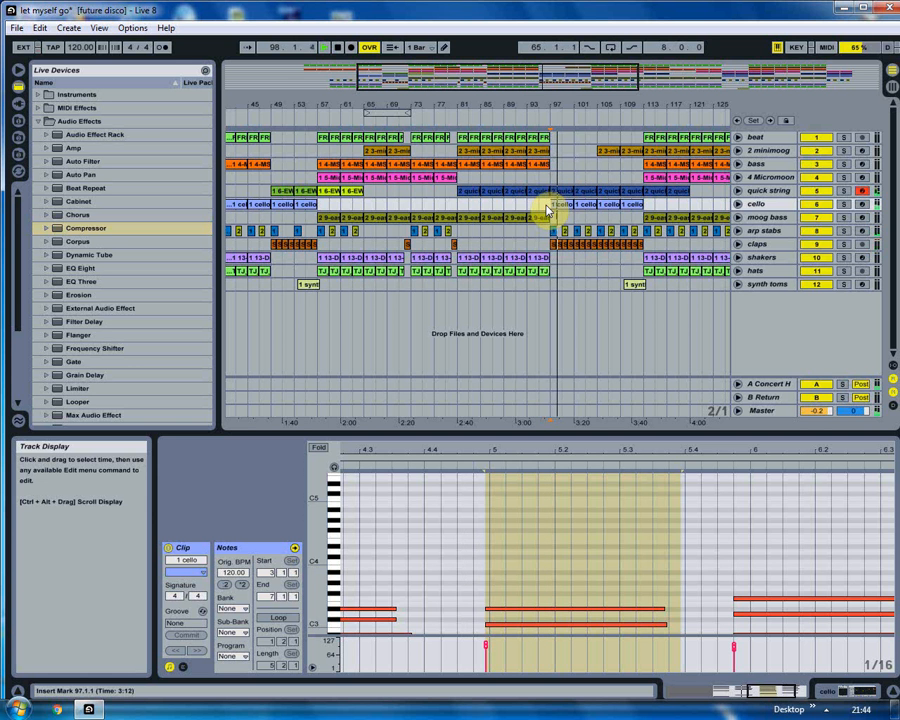
pyautogui.moveTo(585, 104); pyautogui.dragTo(538, 104)
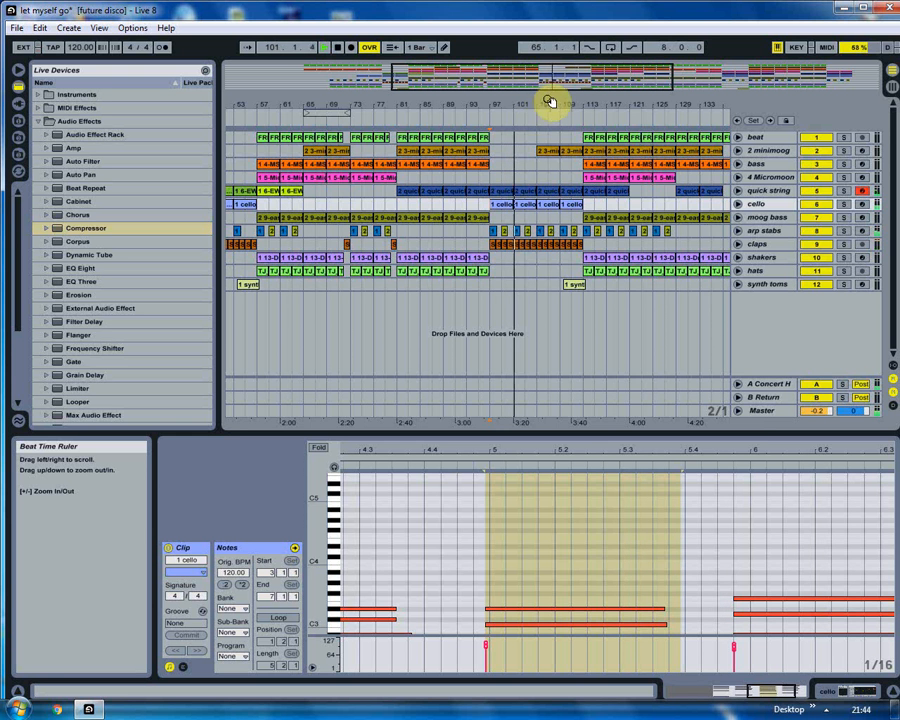
pyautogui.click(760, 411)
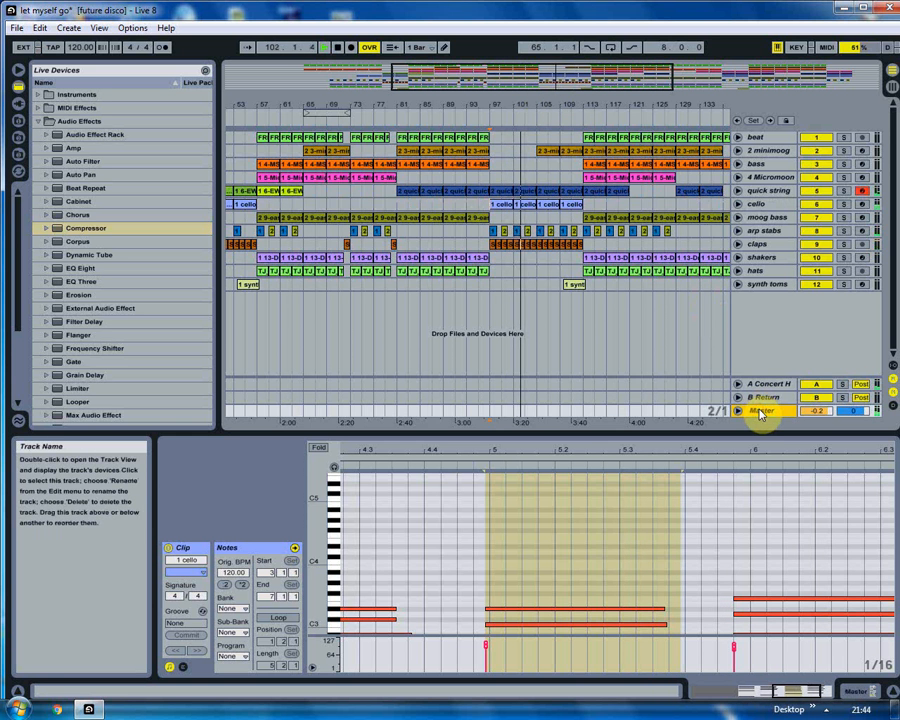
pyautogui.click(760, 190)
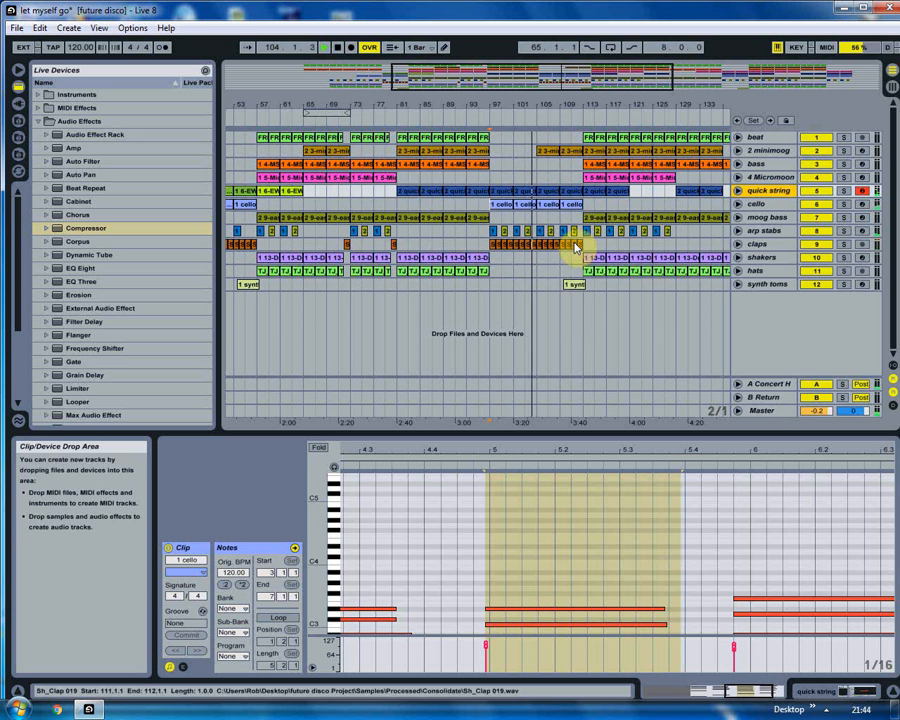
# - Play the transition from bar 111 into bar 113, and the closing quick string section from bar 177
pyautogui.click(575, 258)
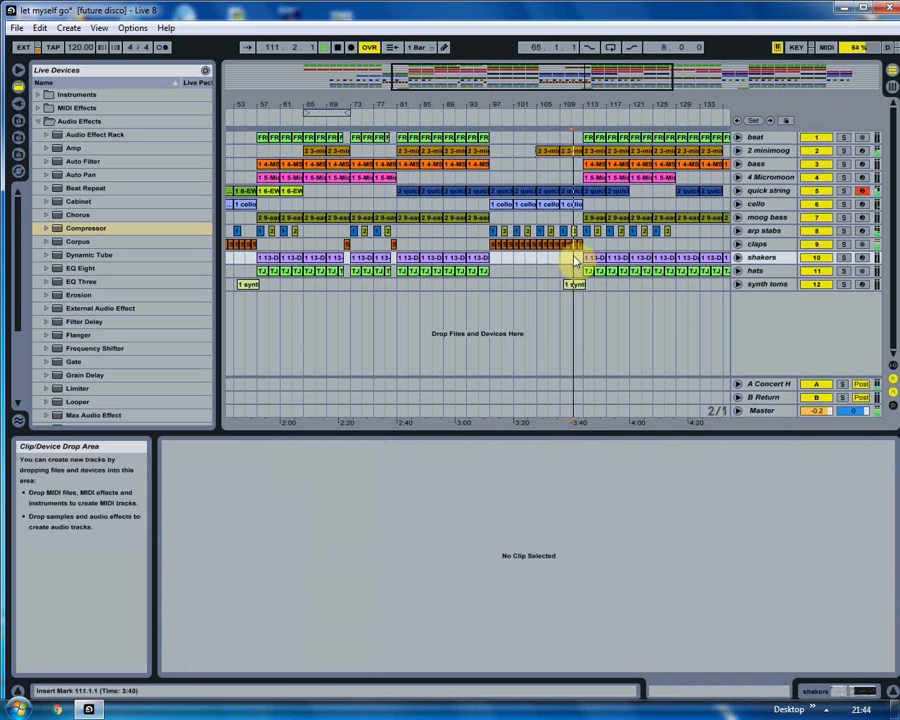
pyautogui.click(578, 155)
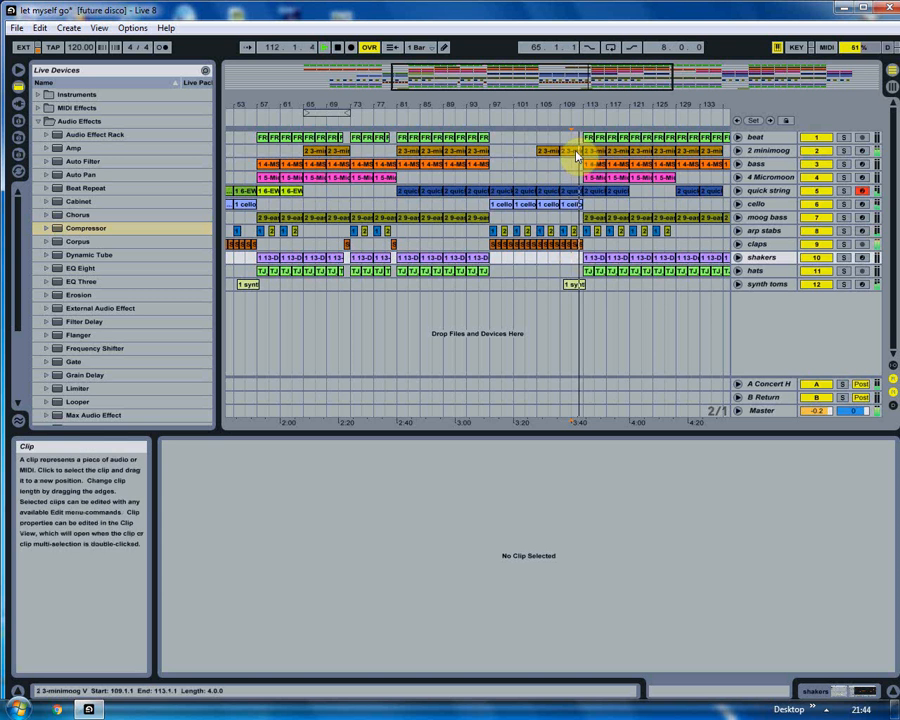
pyautogui.moveTo(402, 100); pyautogui.dragTo(381, 125)
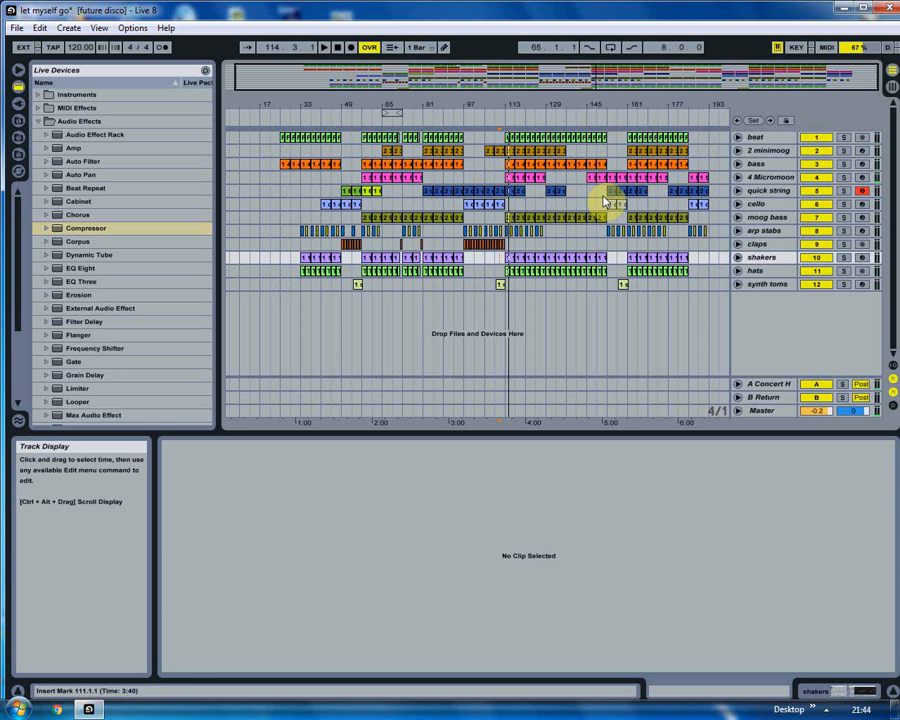
pyautogui.click(665, 192)
pyautogui.press('space')
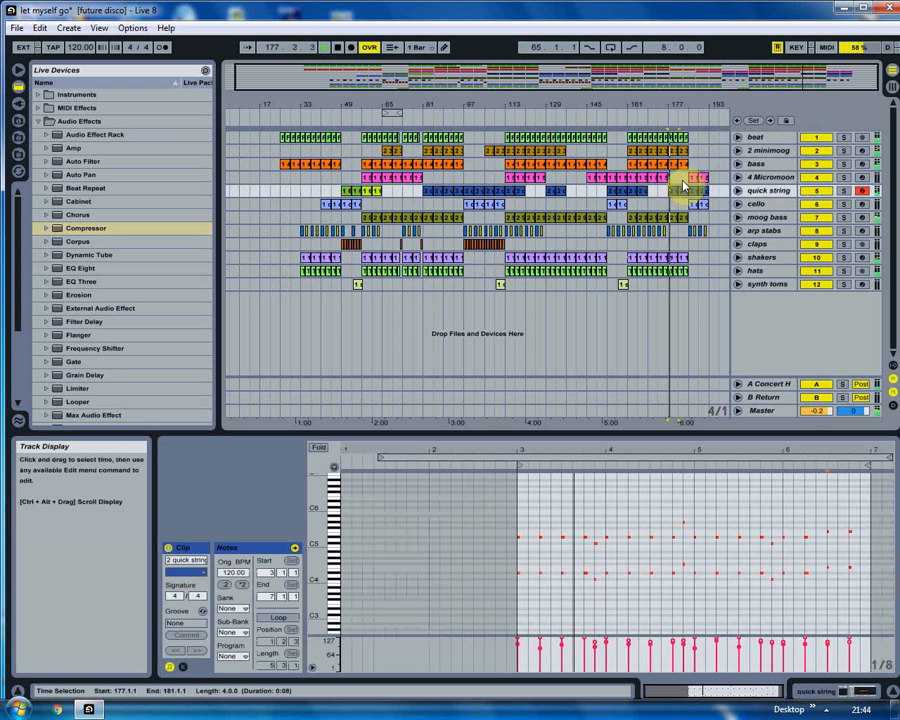
# - Stop playback and inspect the minimoog V instrument on the 2 minimoog track, closing its plug-in window when done
pyautogui.click(766, 151)
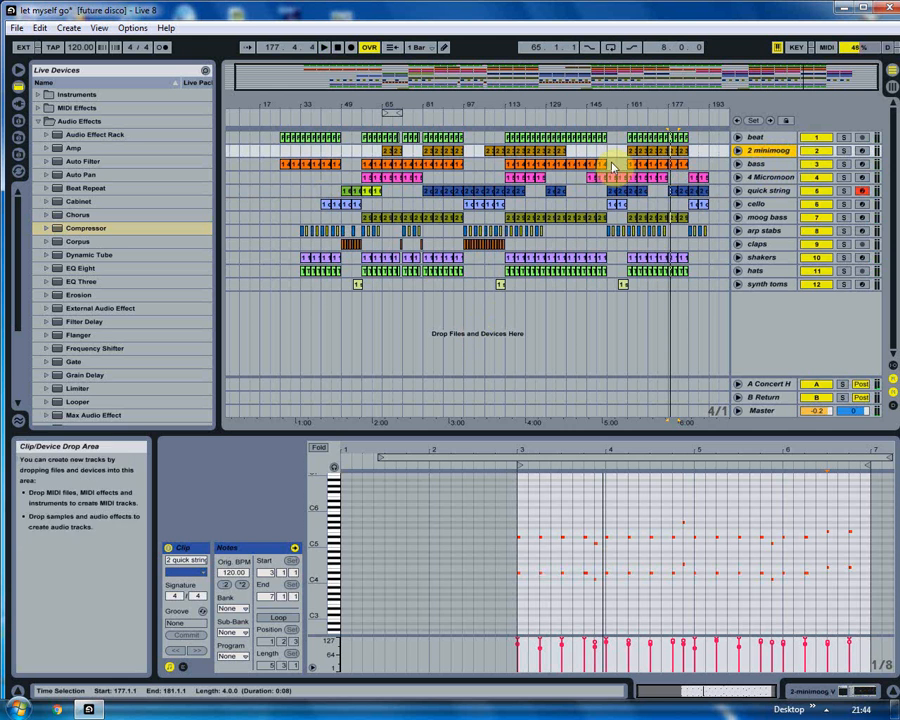
pyautogui.click(860, 692)
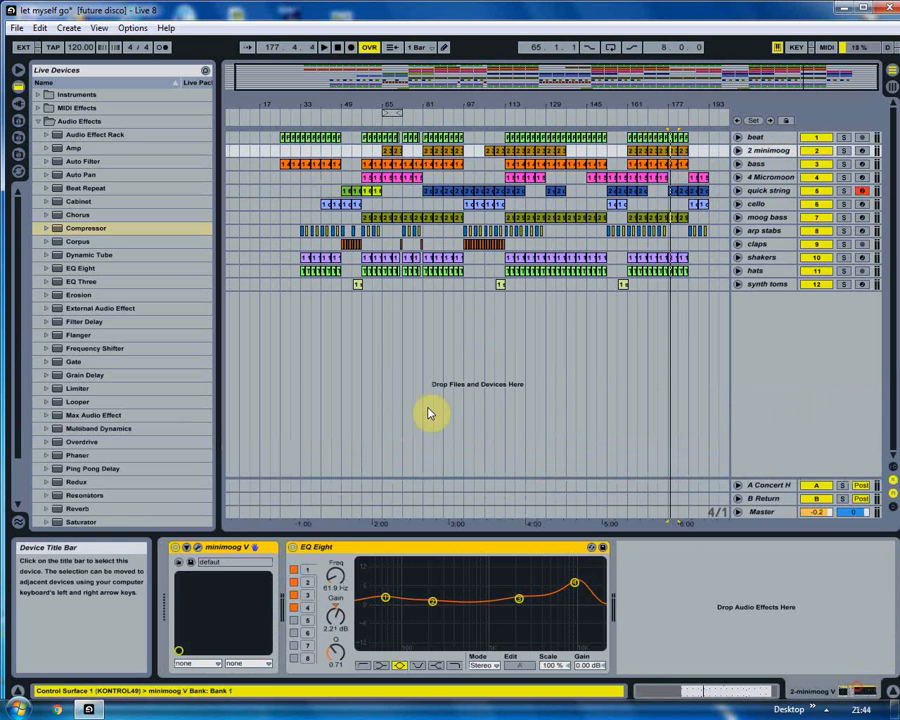
pyautogui.click(198, 547)
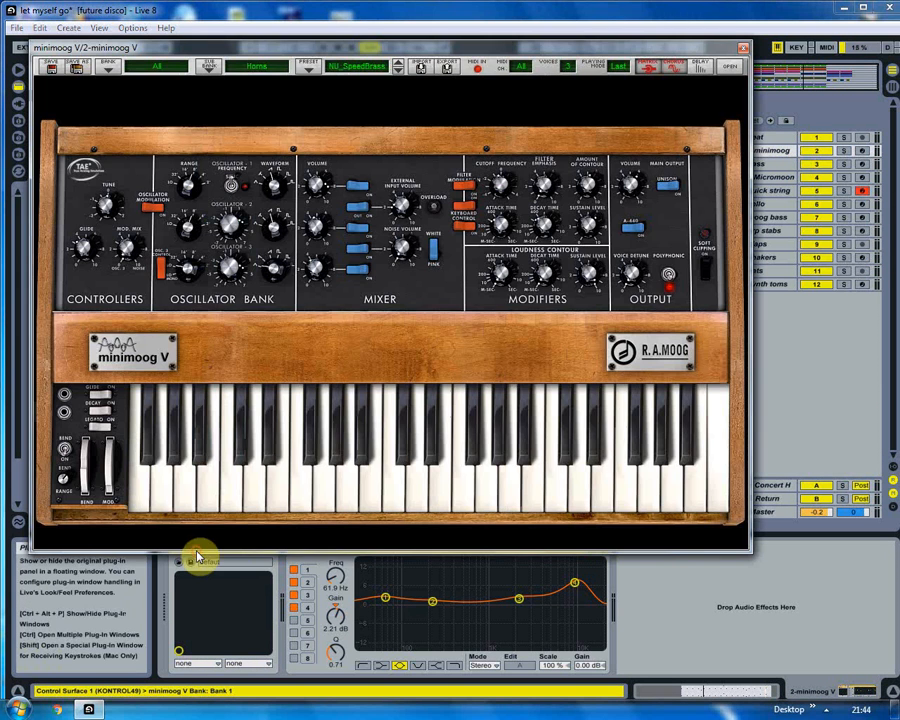
pyautogui.click(745, 48)
# - Inspect the Micromoon synth on the 4 Micromoon track and close its plug-in window
pyautogui.click(765, 177)
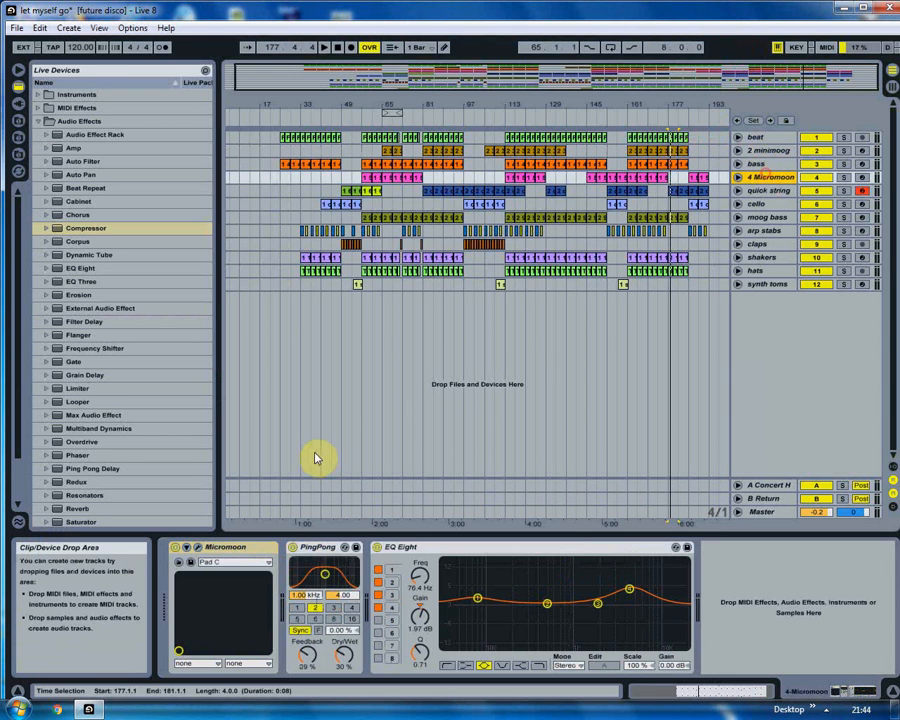
pyautogui.click(198, 548)
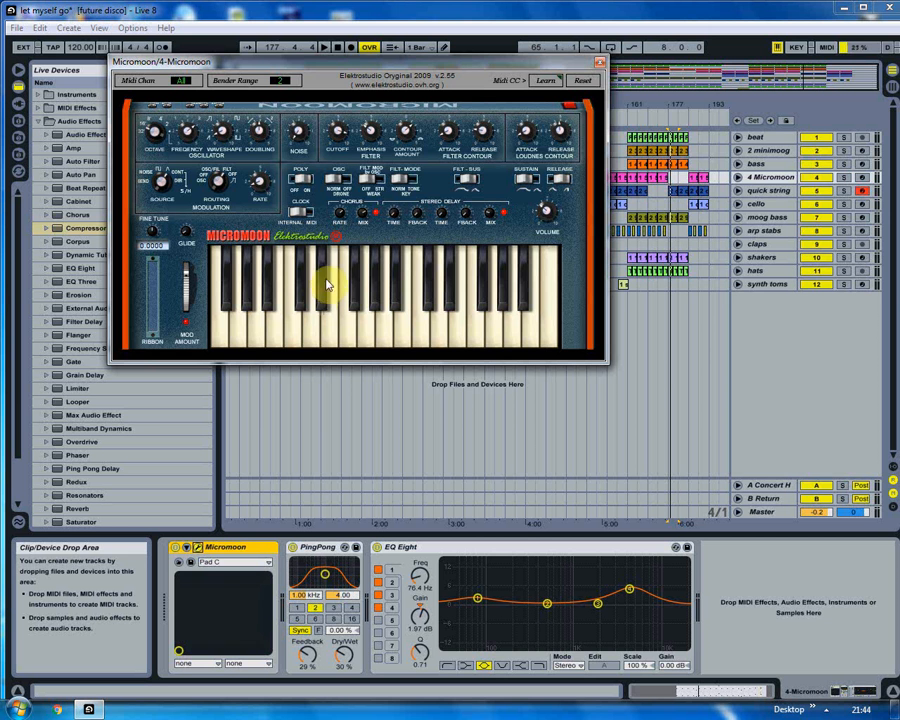
pyautogui.click(599, 64)
# - Inspect the EWQLSOGoldVST plug-in on the quick string track, browse its orchestral instrument list, and close it without changing the sound
pyautogui.click(768, 190)
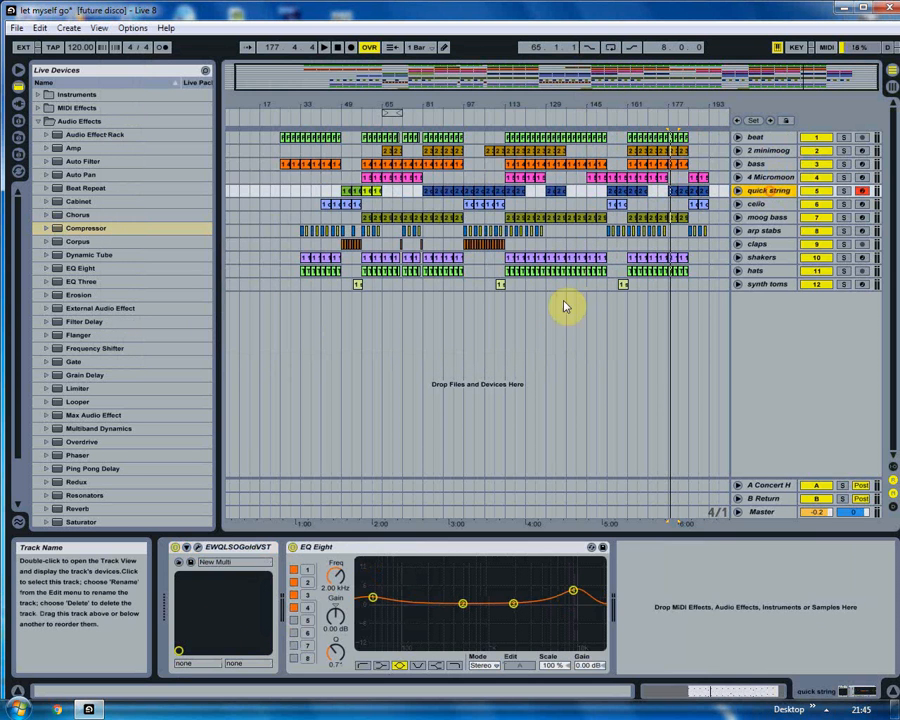
pyautogui.click(200, 549)
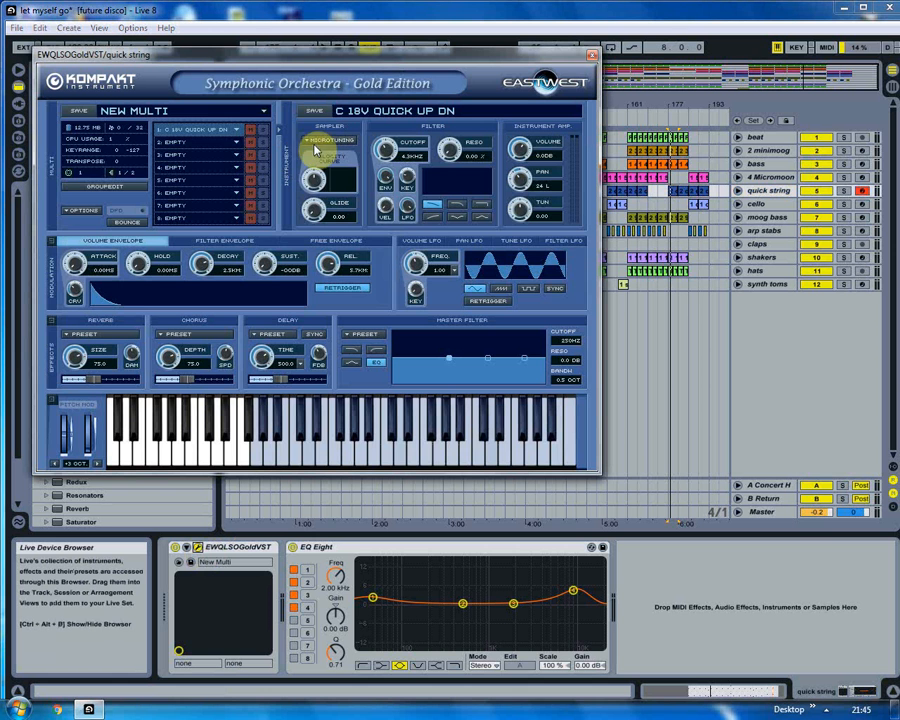
pyautogui.click(238, 131)
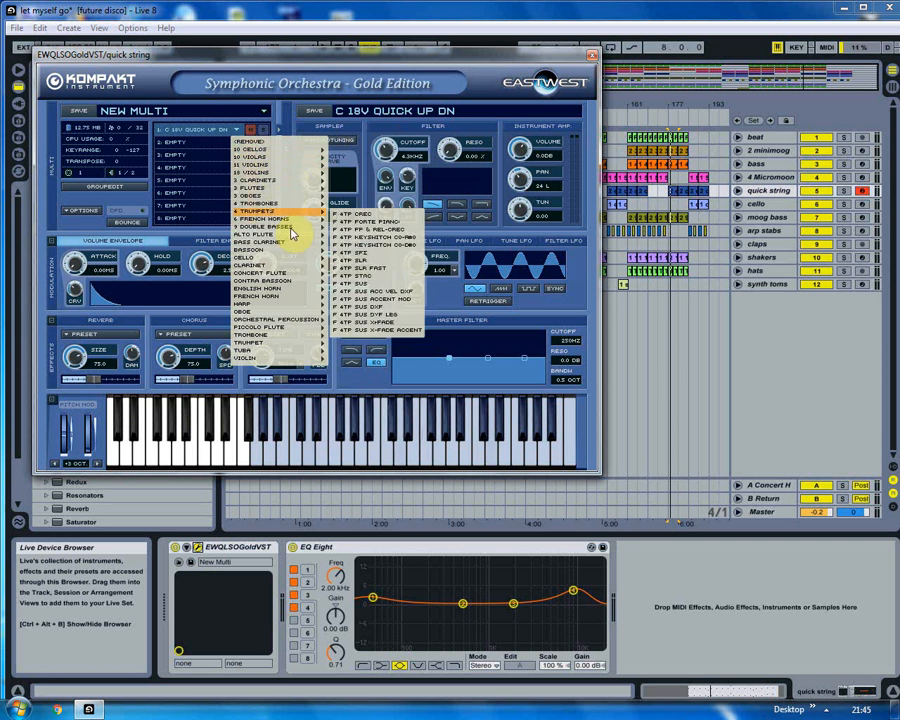
pyautogui.moveTo(296, 193)
pyautogui.moveTo(296, 298)
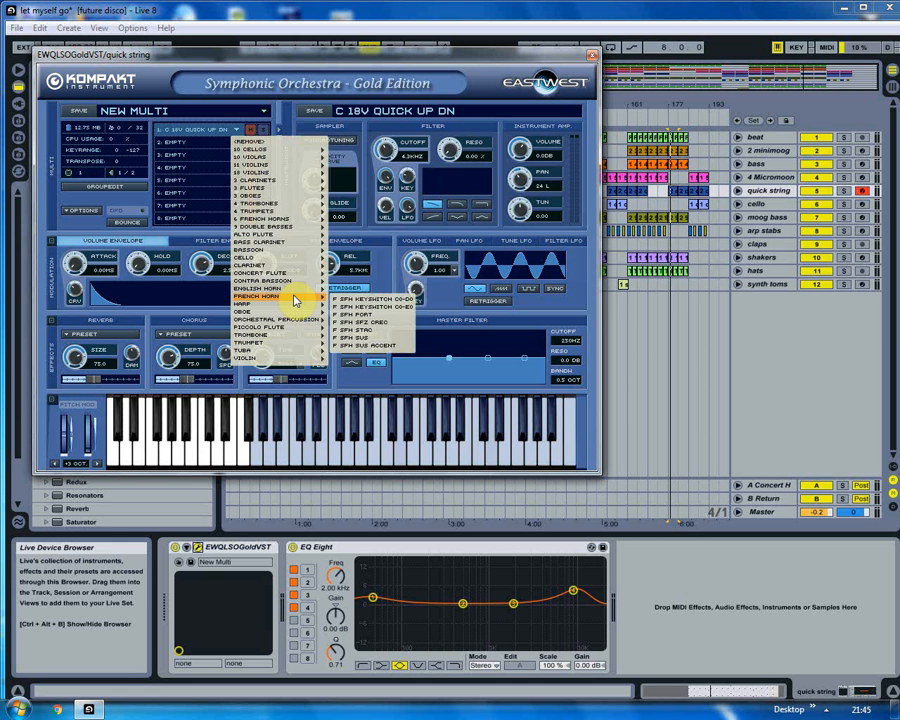
pyautogui.click(591, 58)
pyautogui.click(591, 58)
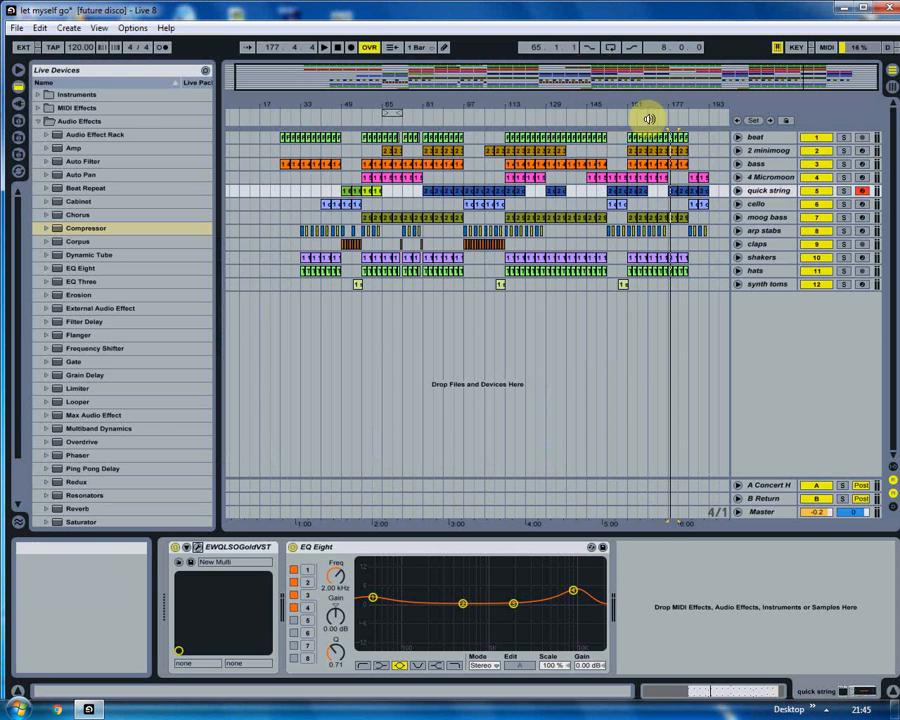
# - Arm the cello track briefly, and arm the moog bass track to play and inspect its easy-tauros synth
pyautogui.click(861, 204)
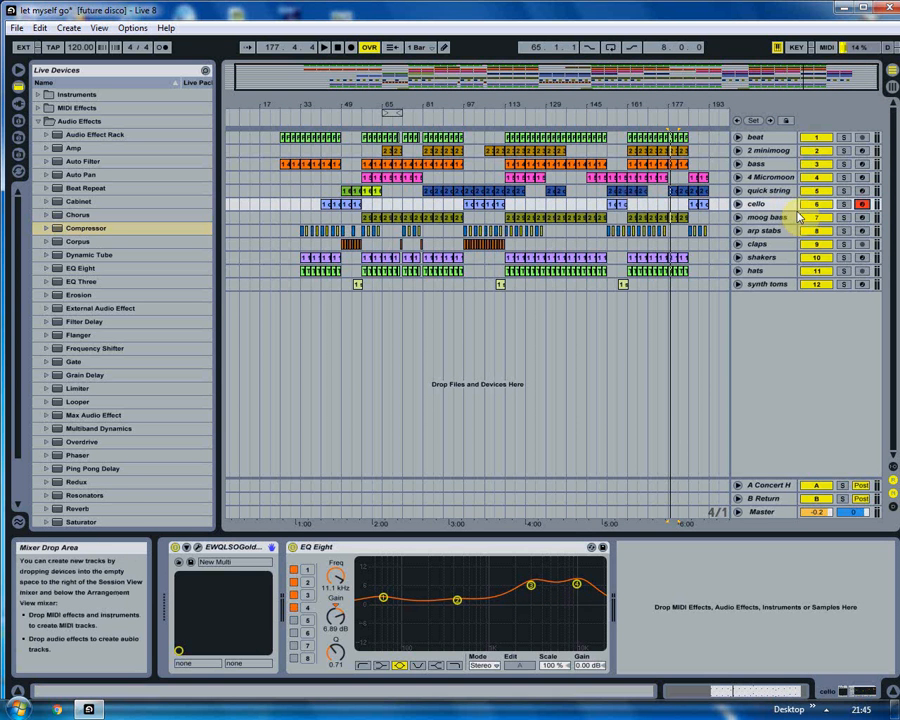
pyautogui.click(861, 204)
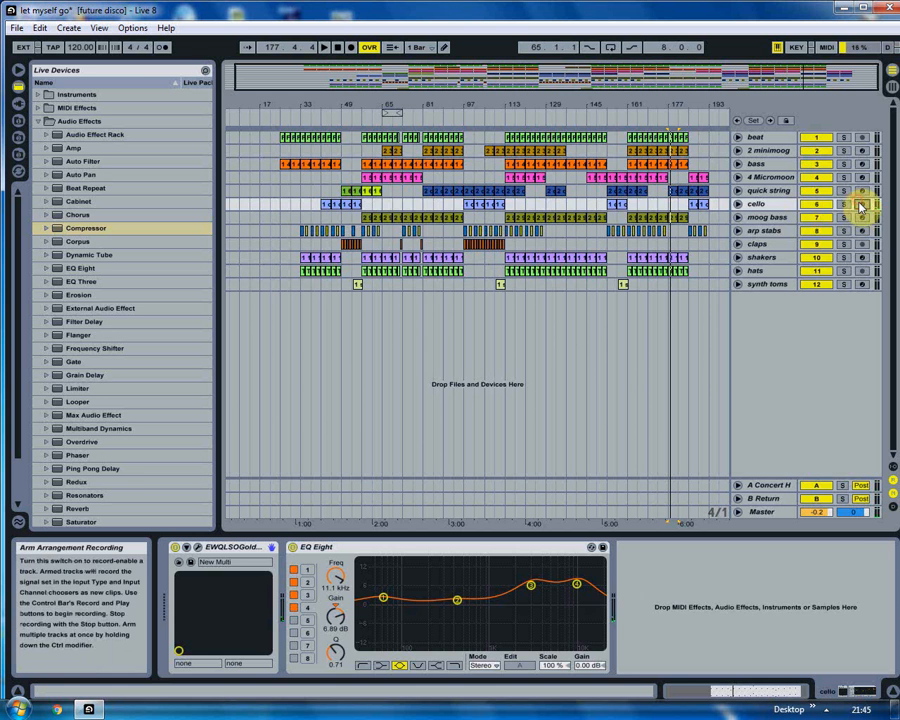
pyautogui.click(862, 217)
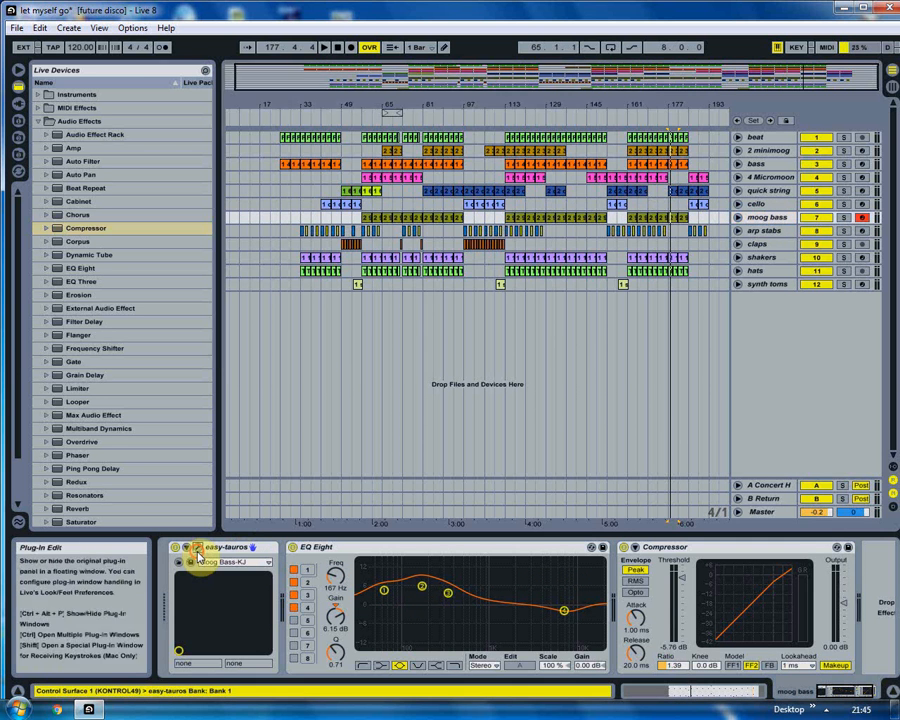
pyautogui.click(197, 549)
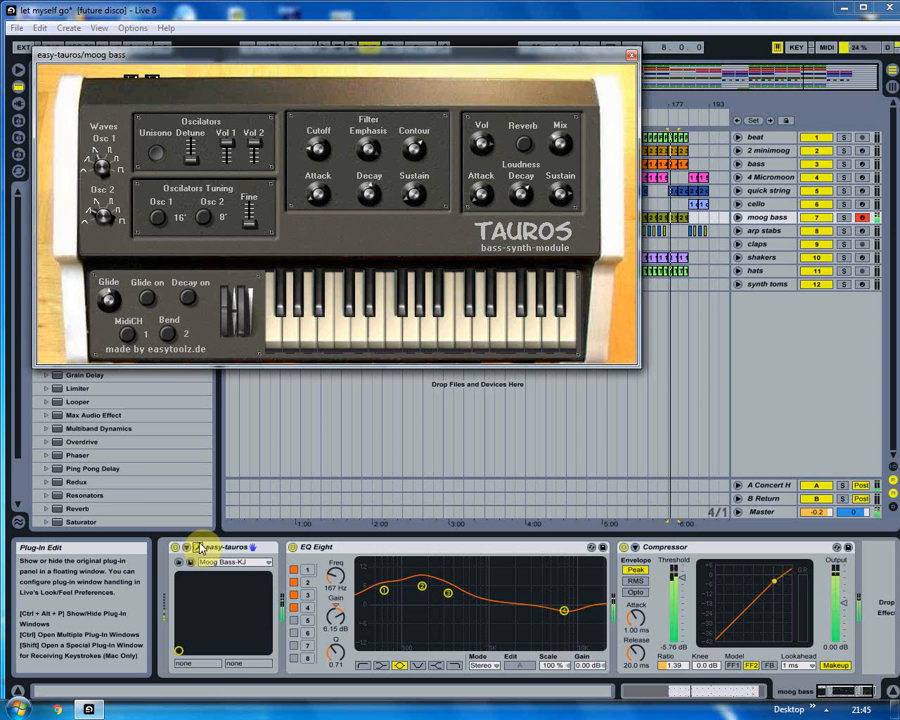
pyautogui.click(631, 55)
# - Arm the arp stabs track and play and inspect its minimoog V synth, closing the plug-in window when done
pyautogui.click(764, 231)
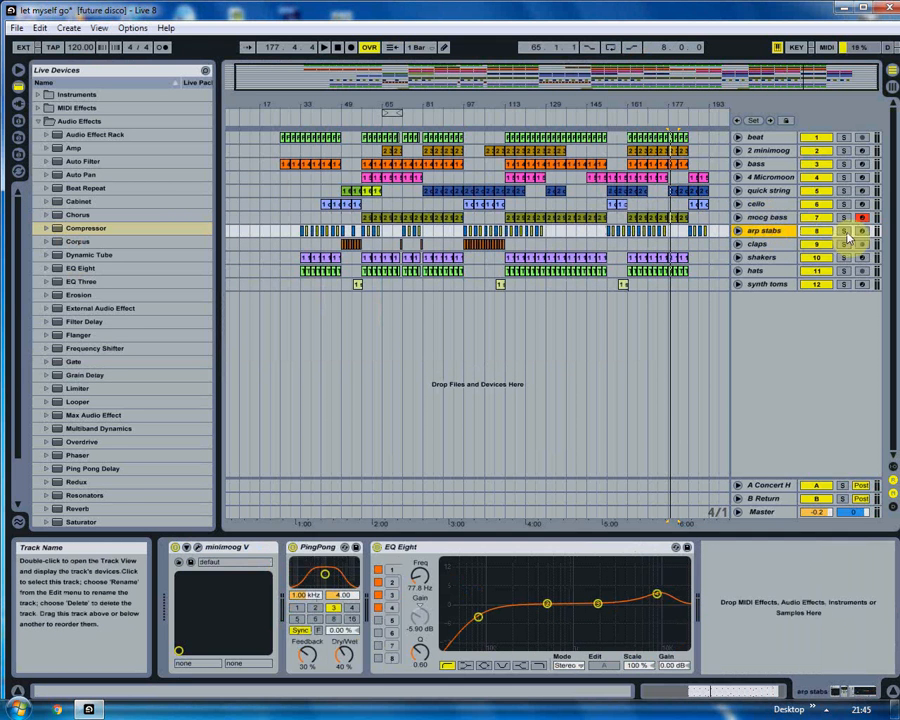
pyautogui.click(861, 231)
pyautogui.click(768, 232)
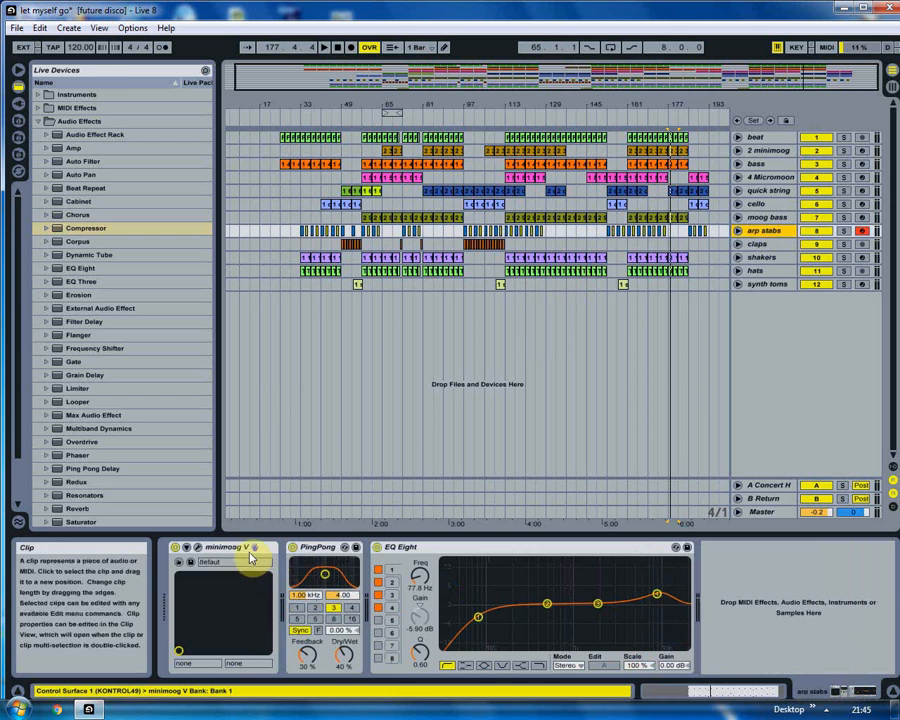
pyautogui.click(190, 547)
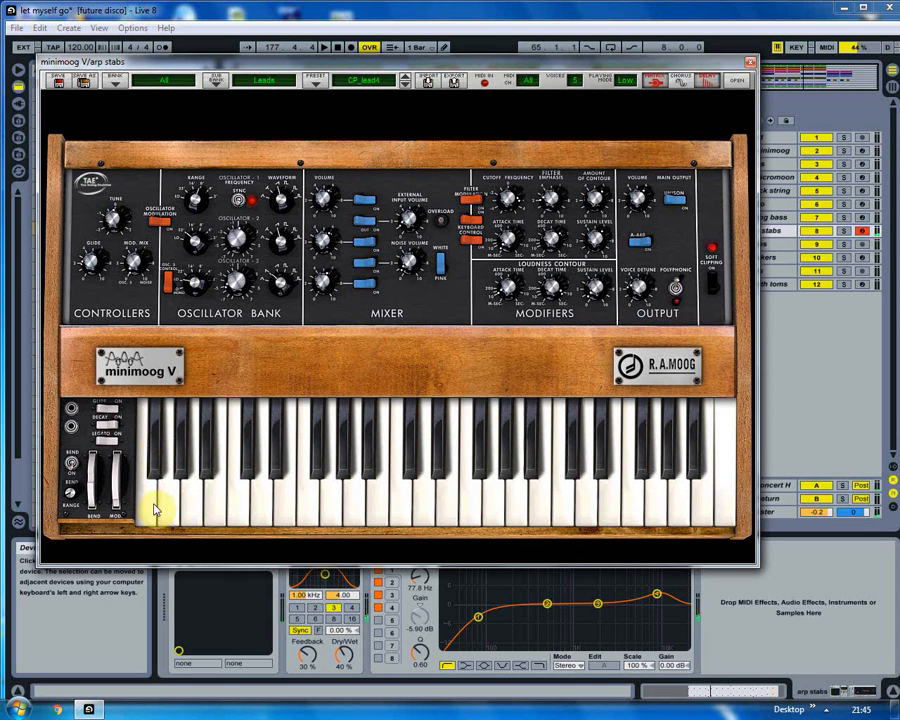
pyautogui.click(751, 62)
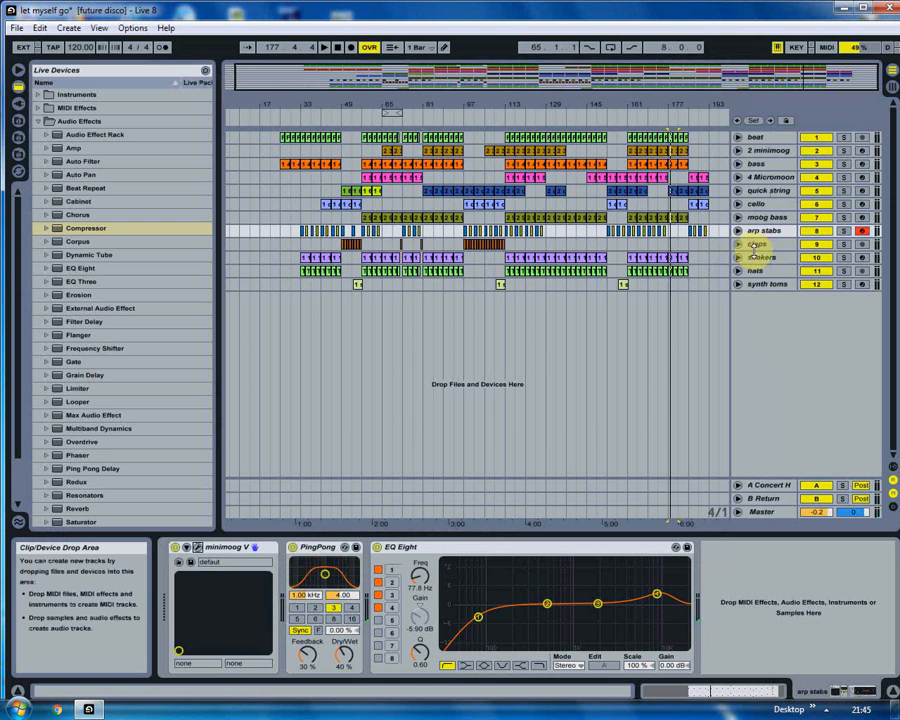
# - Solo the shakers and play from bar 133, adding hats and beat to the solo
pyautogui.click(763, 283)
pyautogui.click(770, 272)
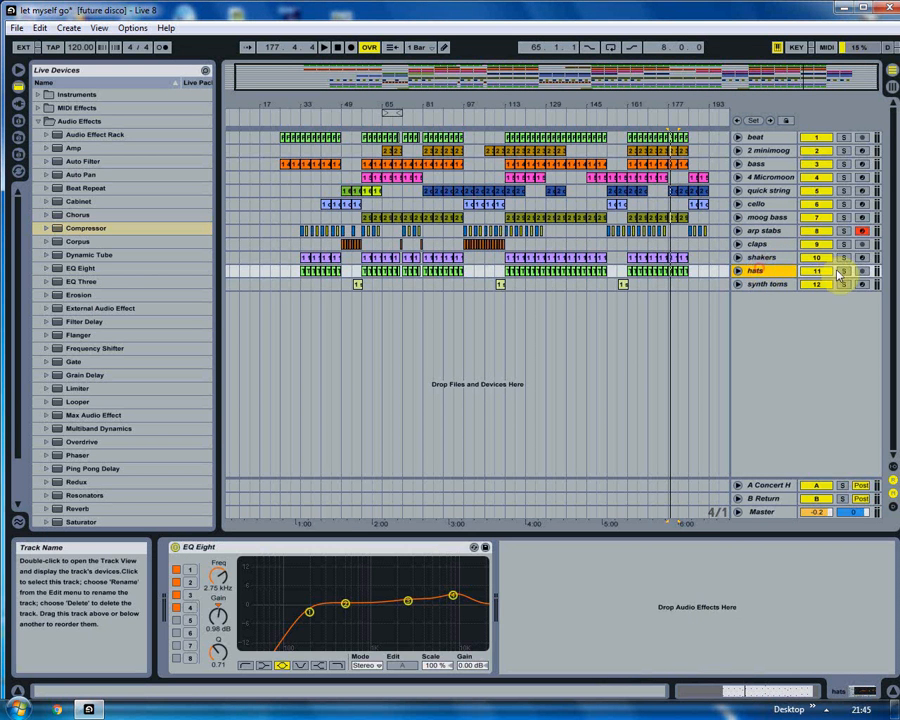
pyautogui.click(790, 257)
pyautogui.click(843, 257)
pyautogui.click(556, 290)
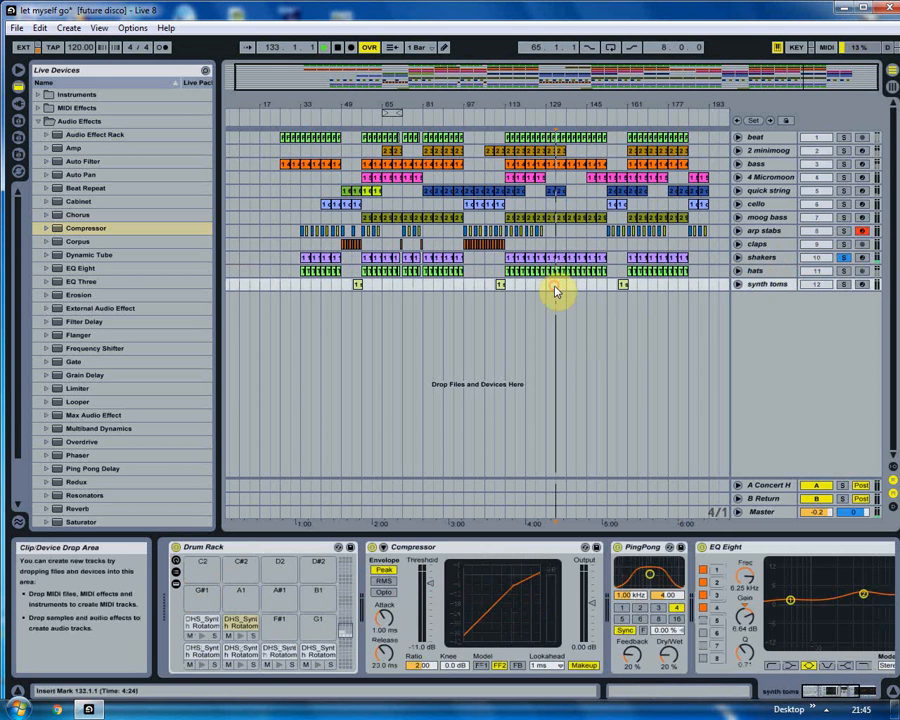
pyautogui.click(843, 272)
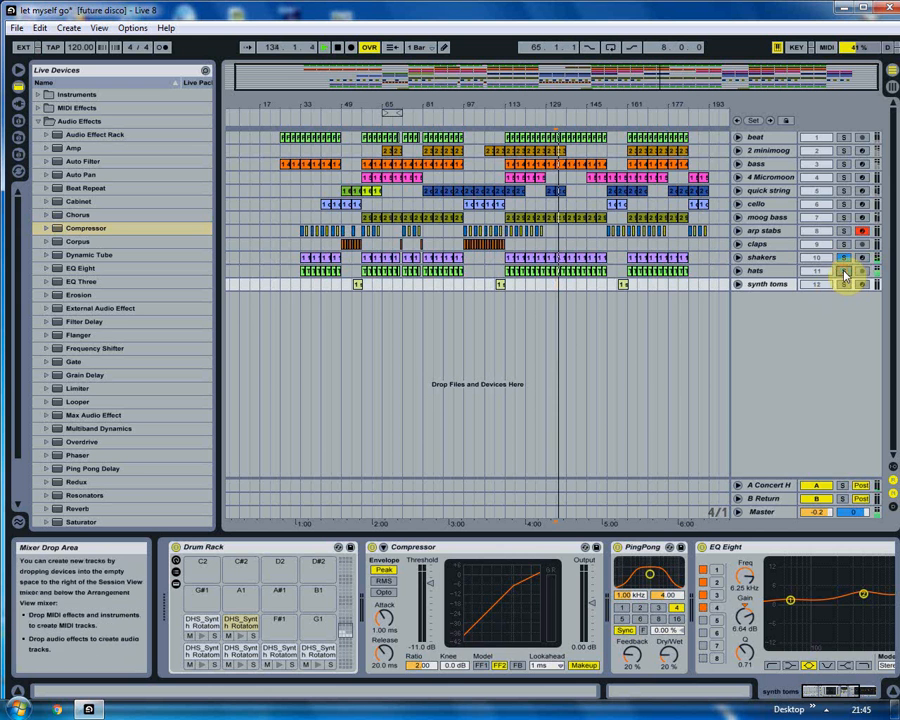
pyautogui.click(843, 140)
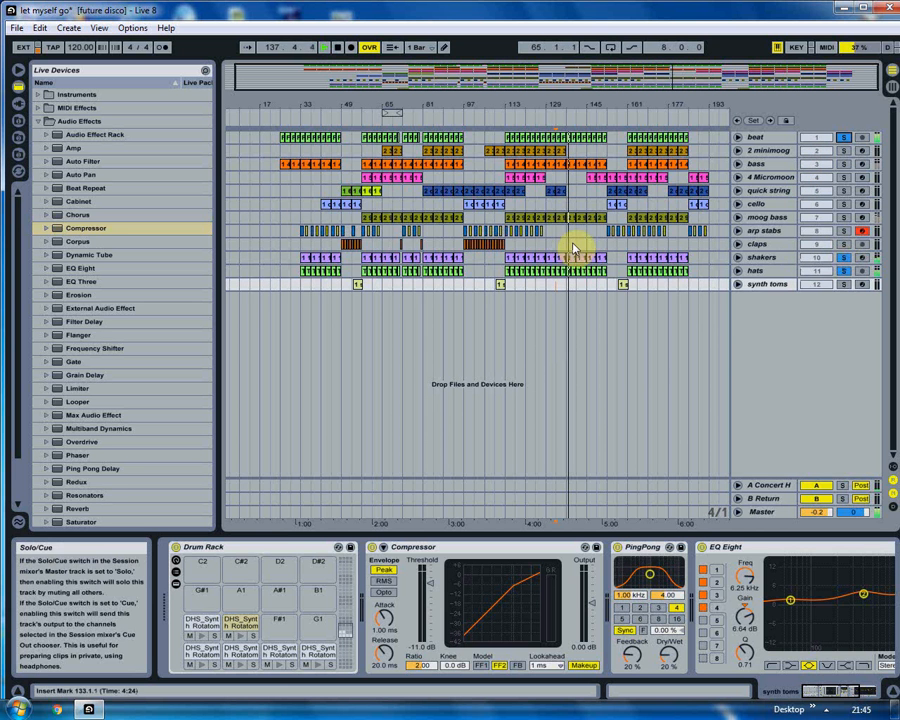
# - Clear the solos, place the insert marker at bar 185 on the cello track, and examine the arrangement's final section
pyautogui.click(602, 233)
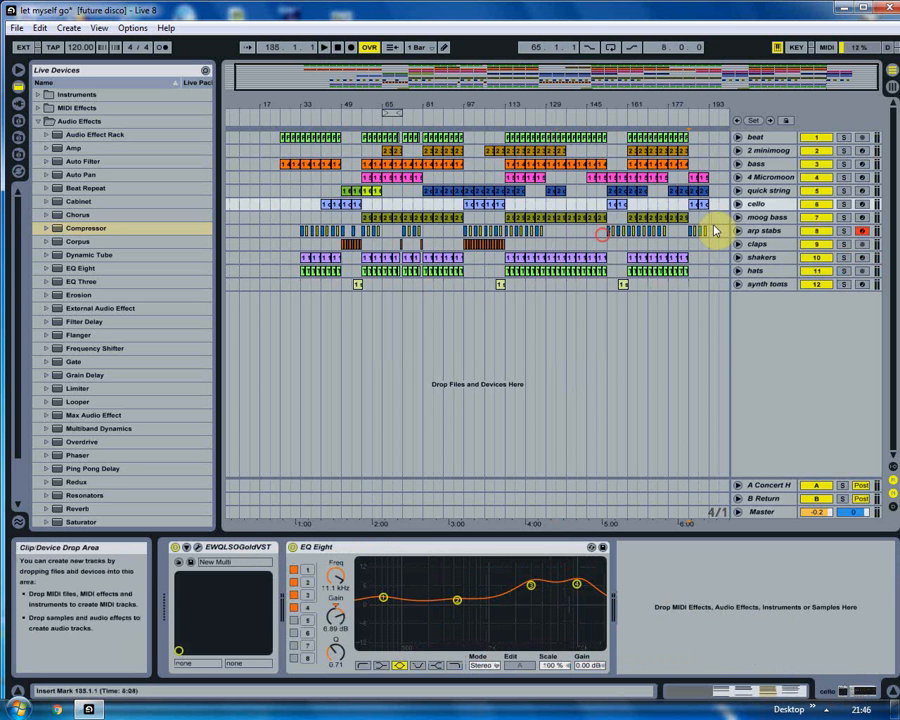
pyautogui.moveTo(684, 102); pyautogui.dragTo(583, 94)
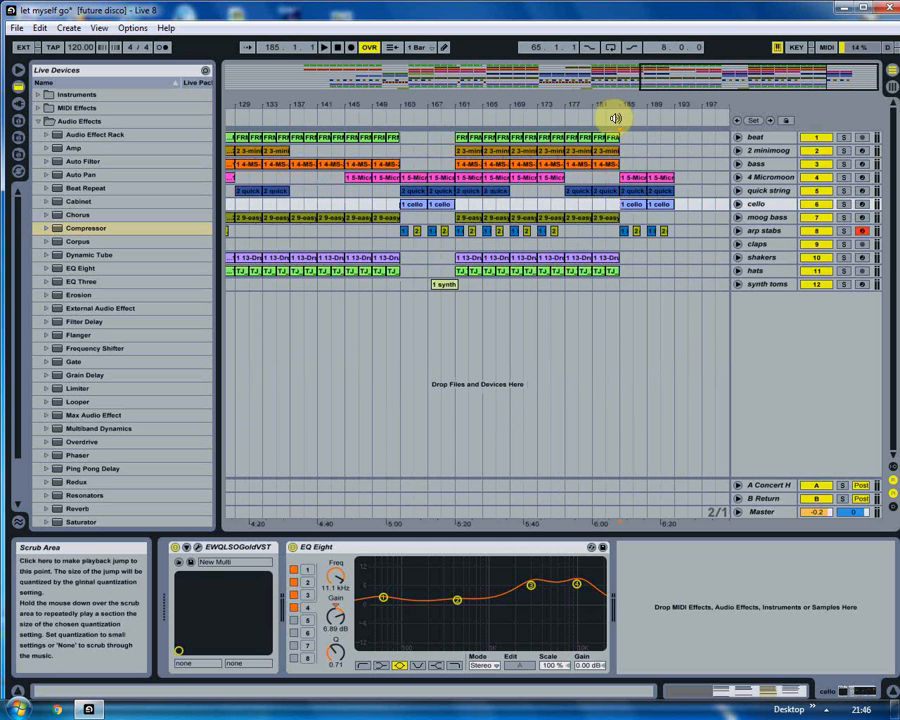
pyautogui.click(474, 155)
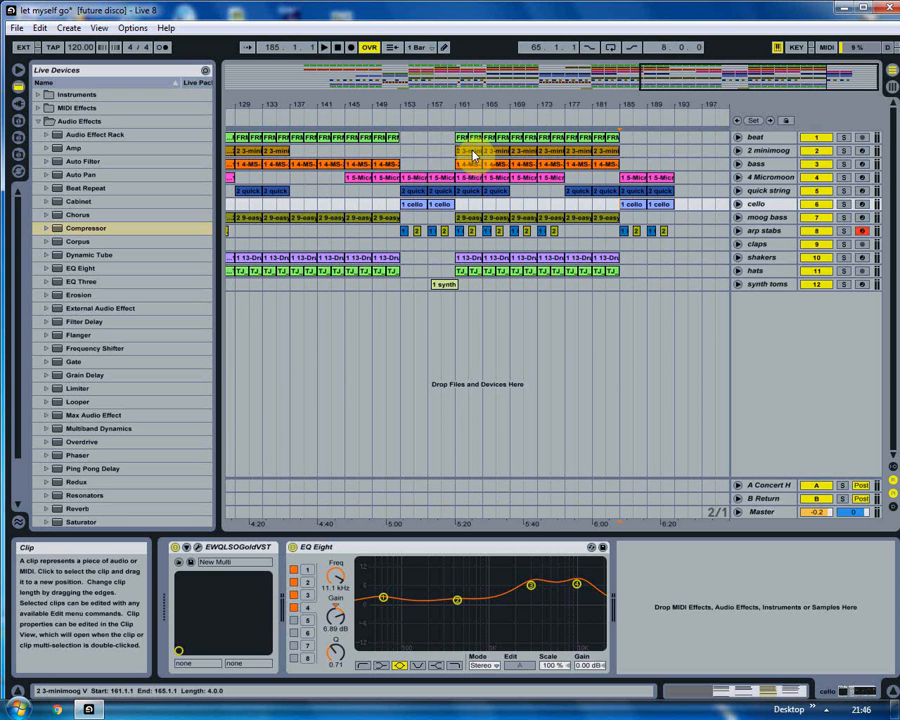
# - Open the 2 minimoog clip at bar 161 in an enlarged note editor and disarm the arp stabs track
pyautogui.moveTo(428, 108); pyautogui.dragTo(552, 94)
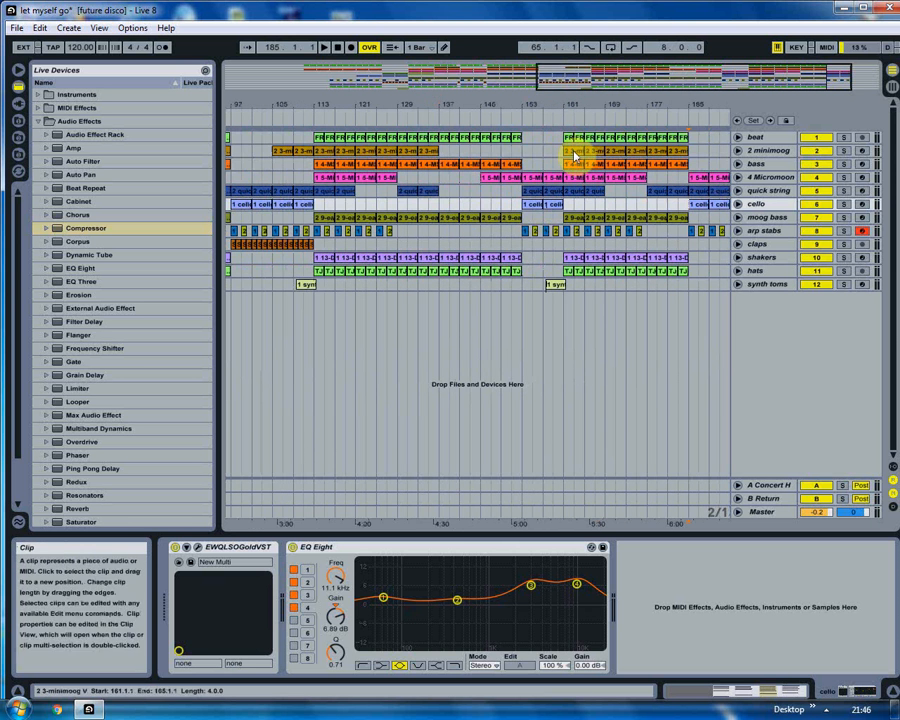
pyautogui.doubleClick(574, 155)
pyautogui.moveTo(681, 424); pyautogui.dragTo(664, 196)
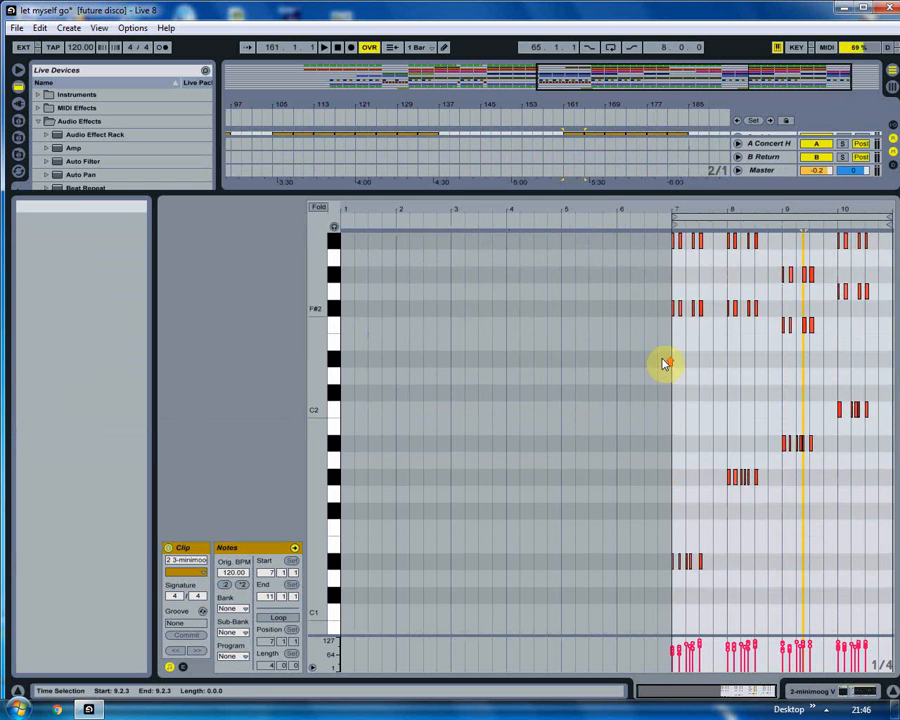
pyautogui.moveTo(322, 360); pyautogui.dragTo(321, 372)
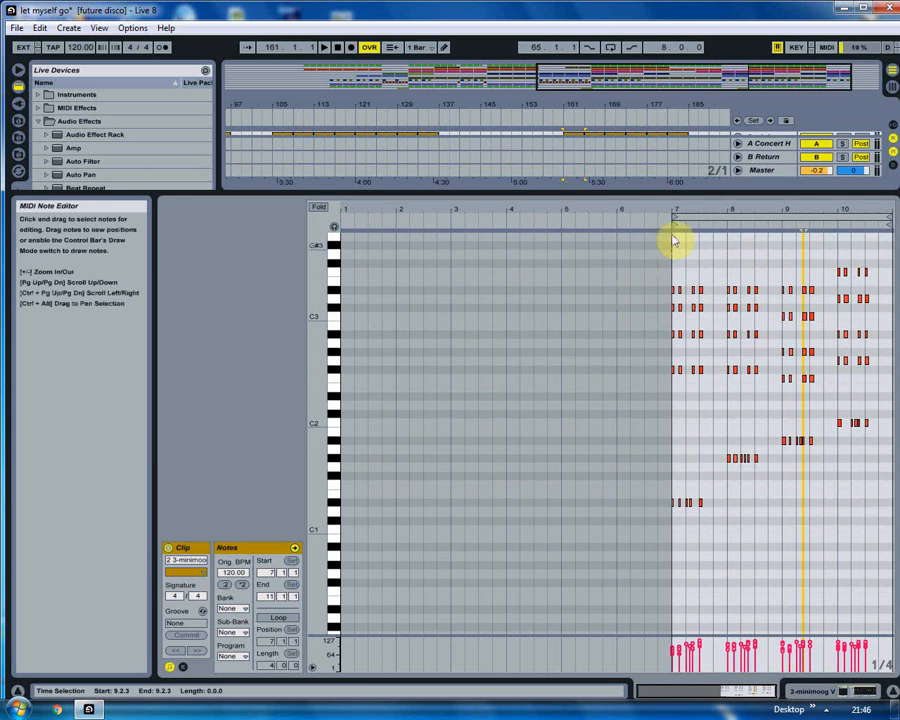
pyautogui.moveTo(674, 218); pyautogui.dragTo(655, 310)
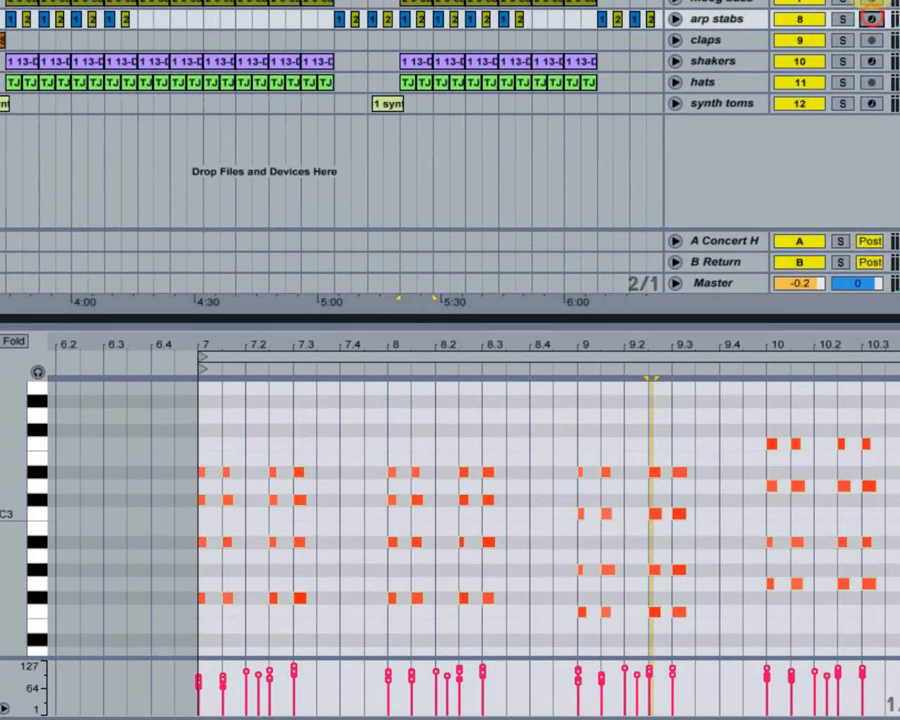
pyautogui.click(872, 18)
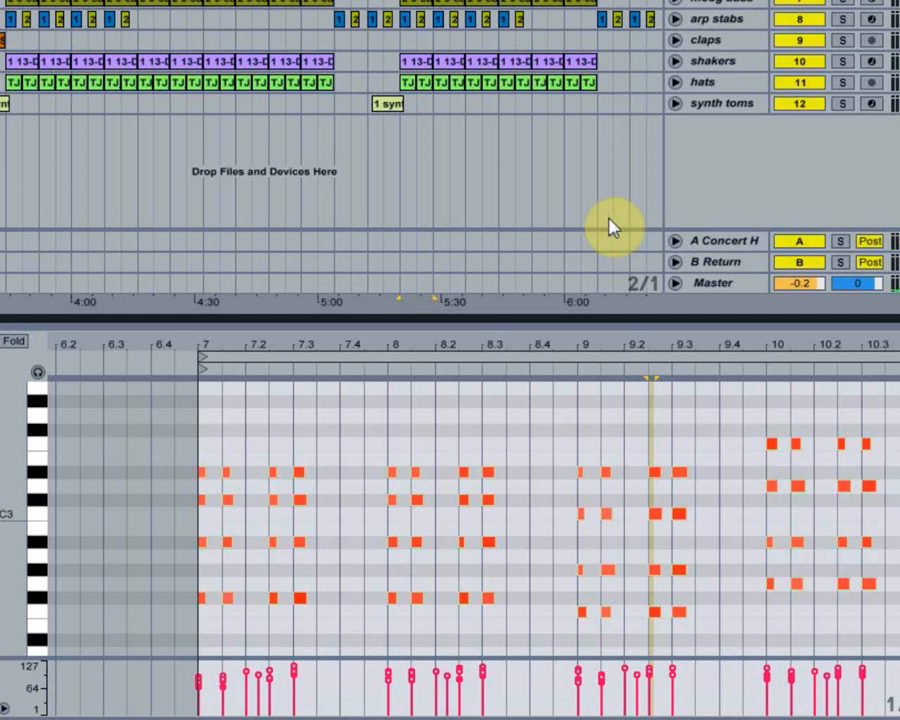
pyautogui.moveTo(505, 318); pyautogui.dragTo(442, 56)
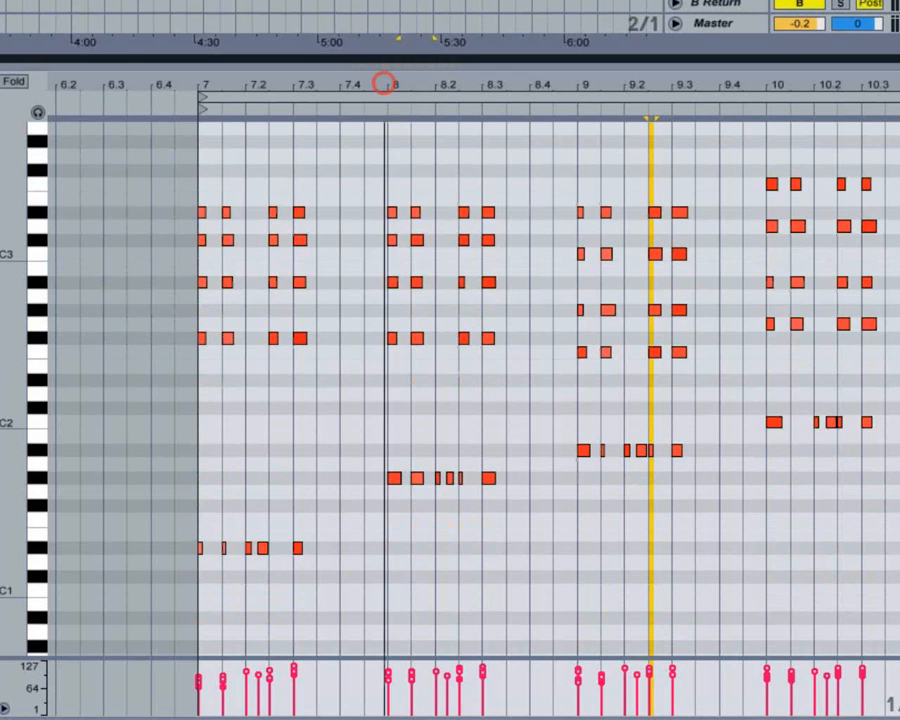
# - Examine the minimoog clip's chords and bass notes across bars 7 to 10, close enough to read the note names
pyautogui.moveTo(386, 84); pyautogui.dragTo(414, 88)
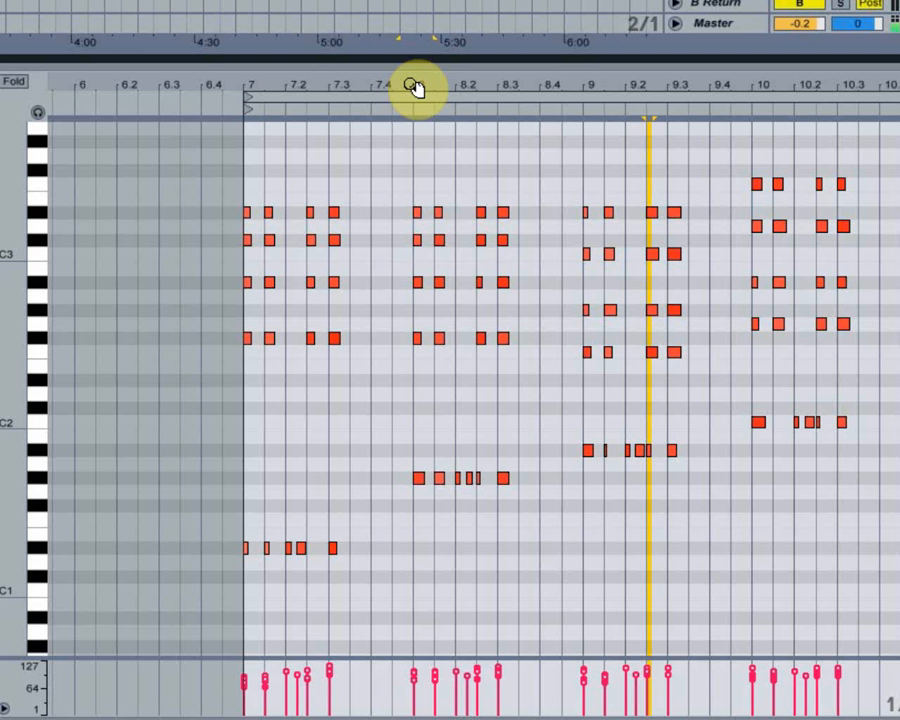
pyautogui.moveTo(8, 277); pyautogui.dragTo(14, 280)
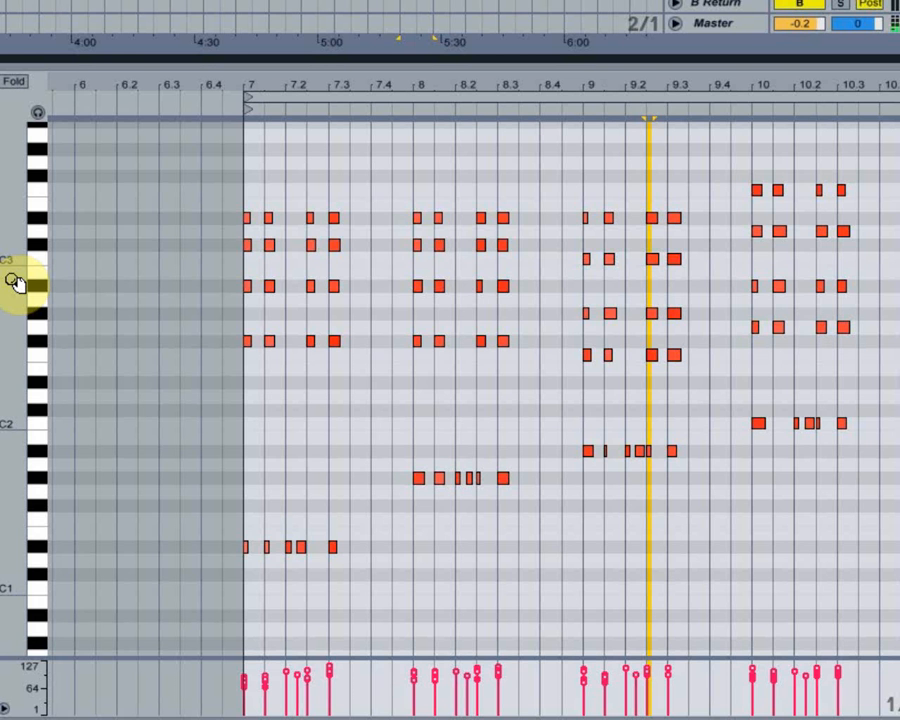
pyautogui.moveTo(14, 281); pyautogui.dragTo(10, 275)
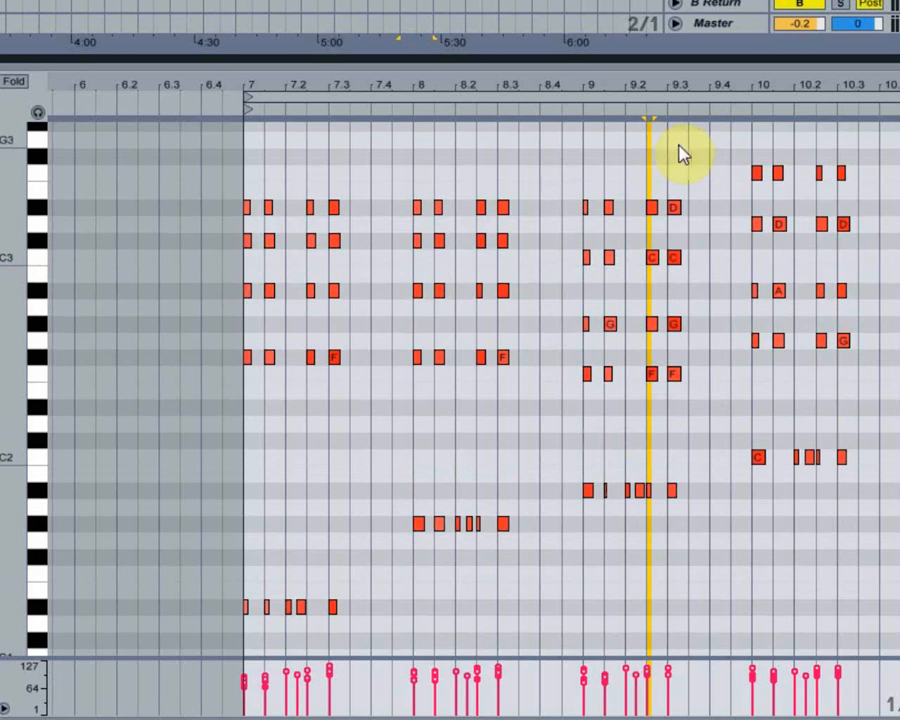
pyautogui.moveTo(850, 88); pyautogui.dragTo(822, 88)
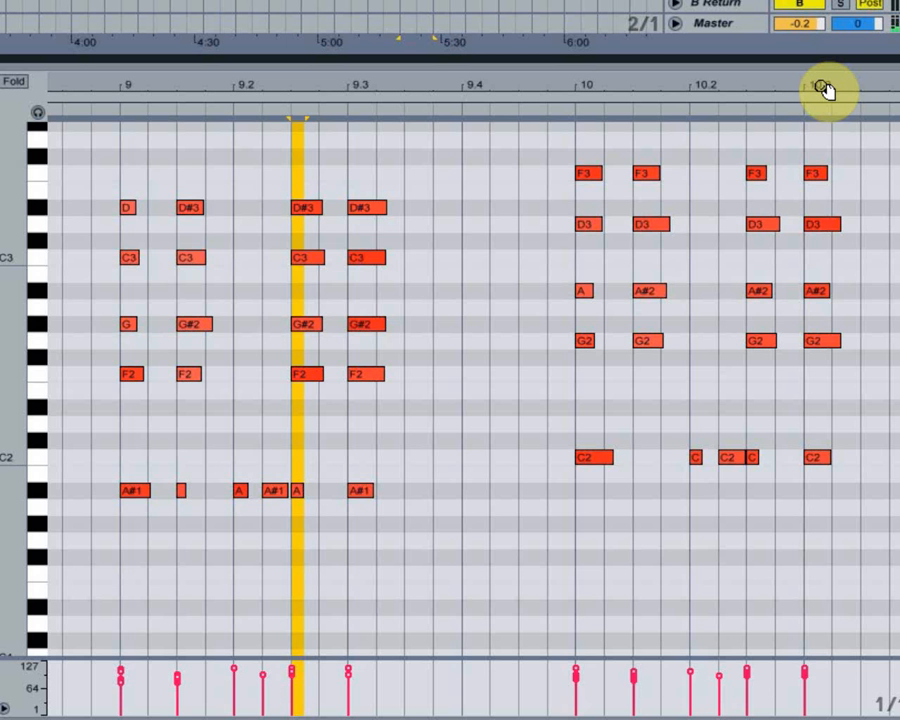
pyautogui.moveTo(821, 86); pyautogui.dragTo(799, 46)
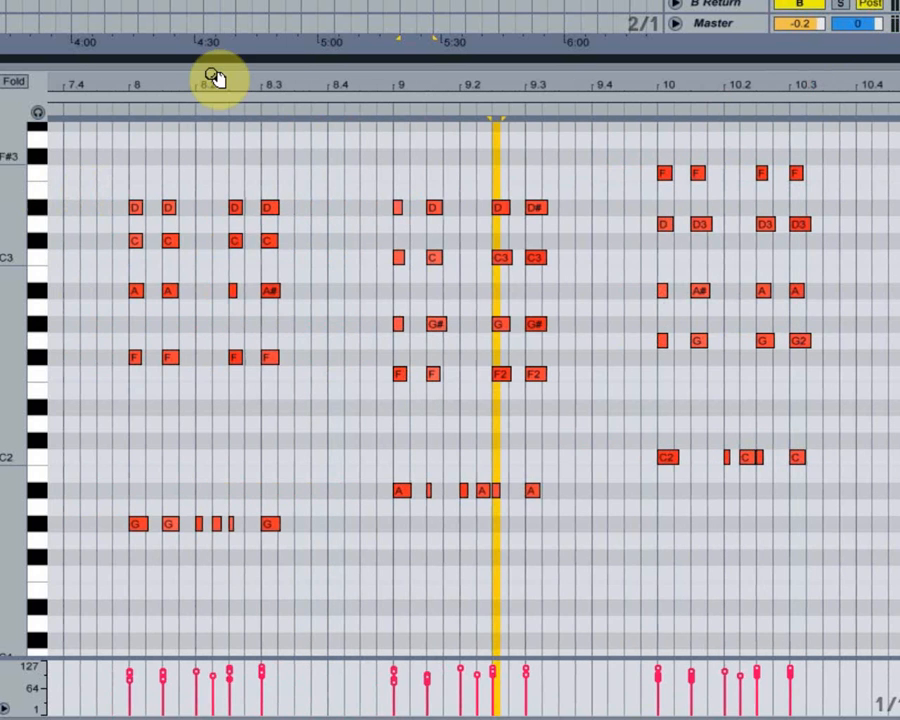
pyautogui.moveTo(210, 78); pyautogui.dragTo(334, 46)
pyautogui.moveTo(57, 61); pyautogui.dragTo(57, 0)
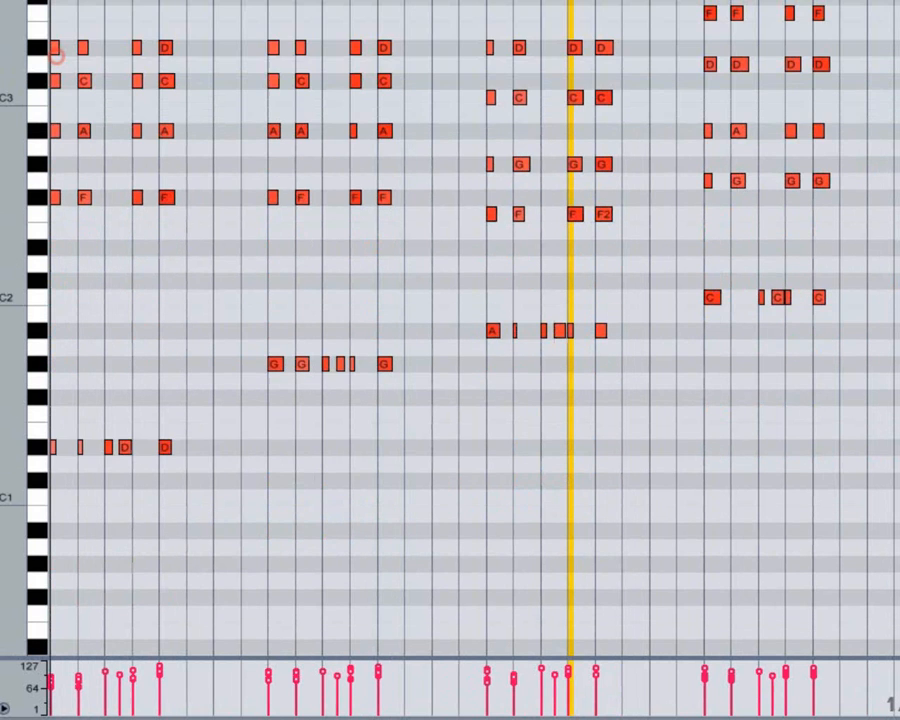
# - Highlight all notes of the minimoog clip, clear the selection, and hide the note editor to return to the full arrangement
pyautogui.hotkey('ctrl', 'a')
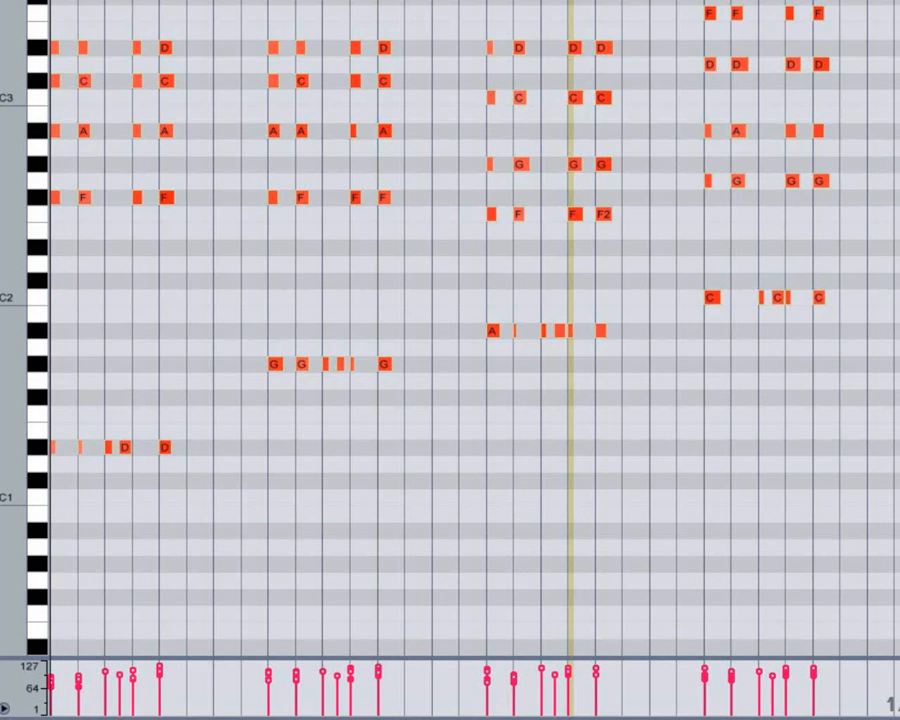
pyautogui.click(137, 20)
pyautogui.moveTo(137, 0)
pyautogui.mouseDown()
pyautogui.moveTo(299, 20)
pyautogui.moveTo(166, 15)
pyautogui.moveTo(193, 9)
pyautogui.moveTo(189, 3)
pyautogui.mouseUp()
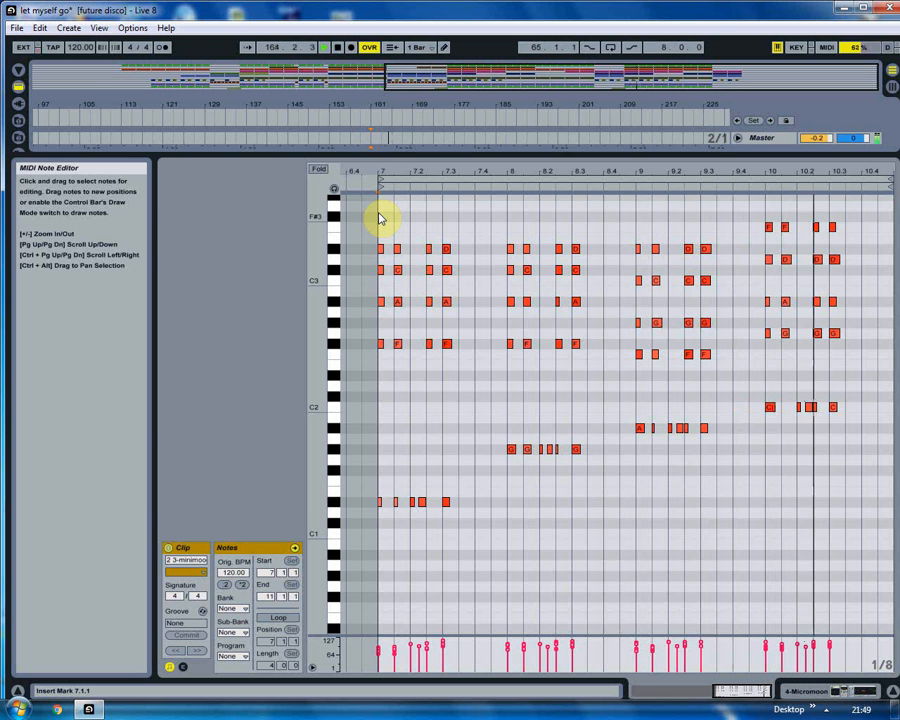
pyautogui.click(895, 694)
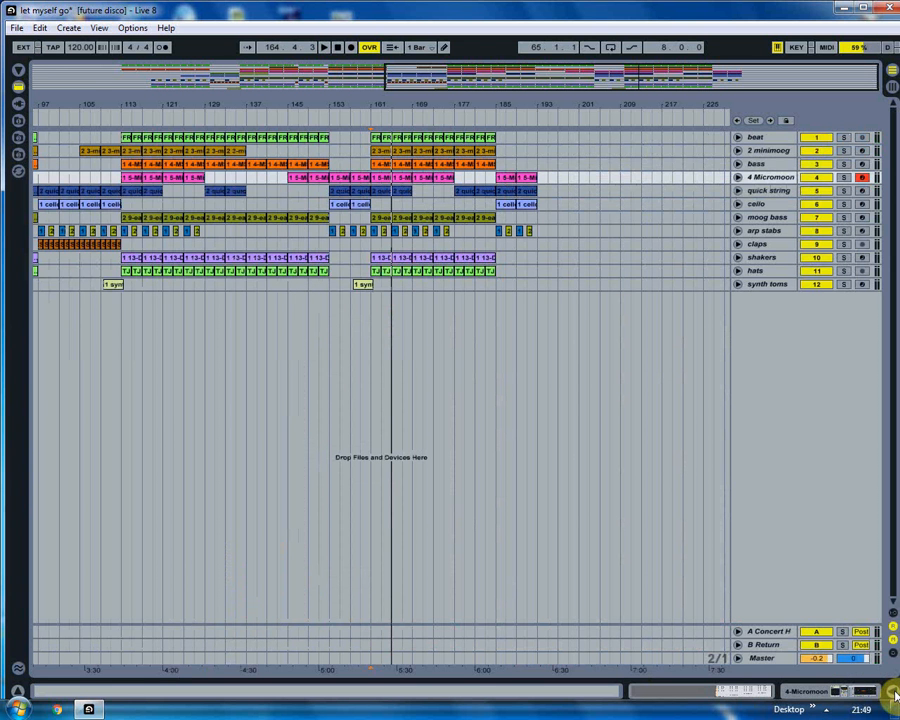